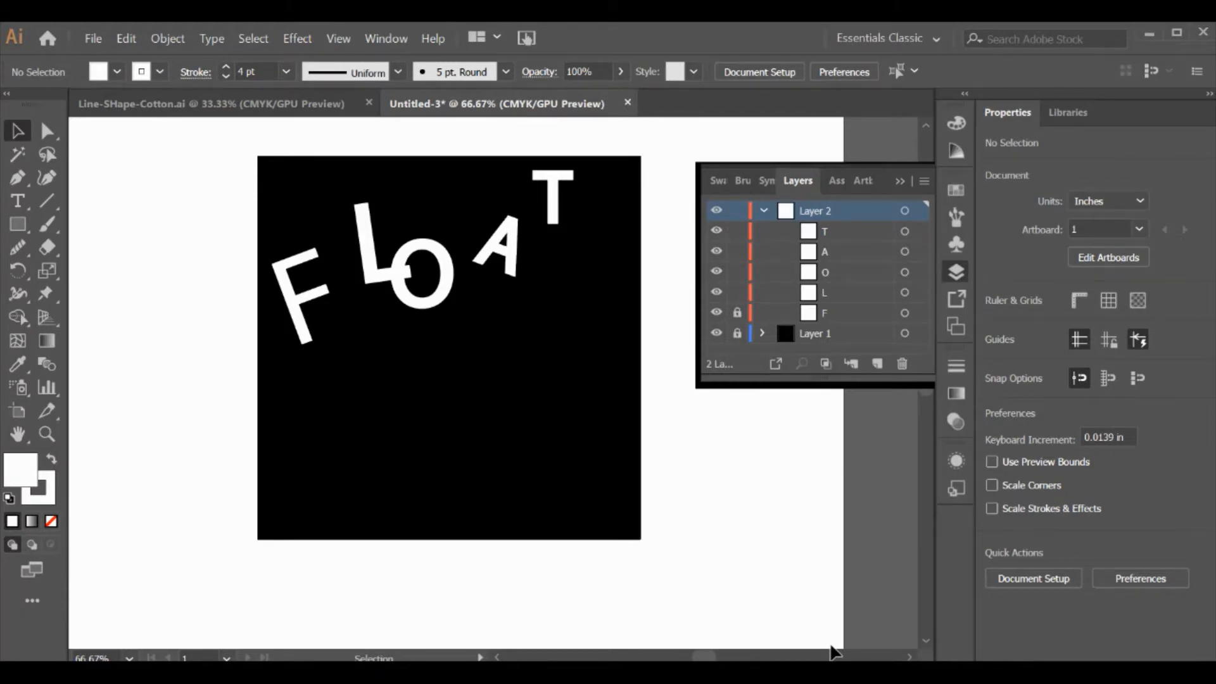
Lock Layer 2 and add a new layer named Drawing above it
{"action": "left_click", "coordinate": [764, 211]}
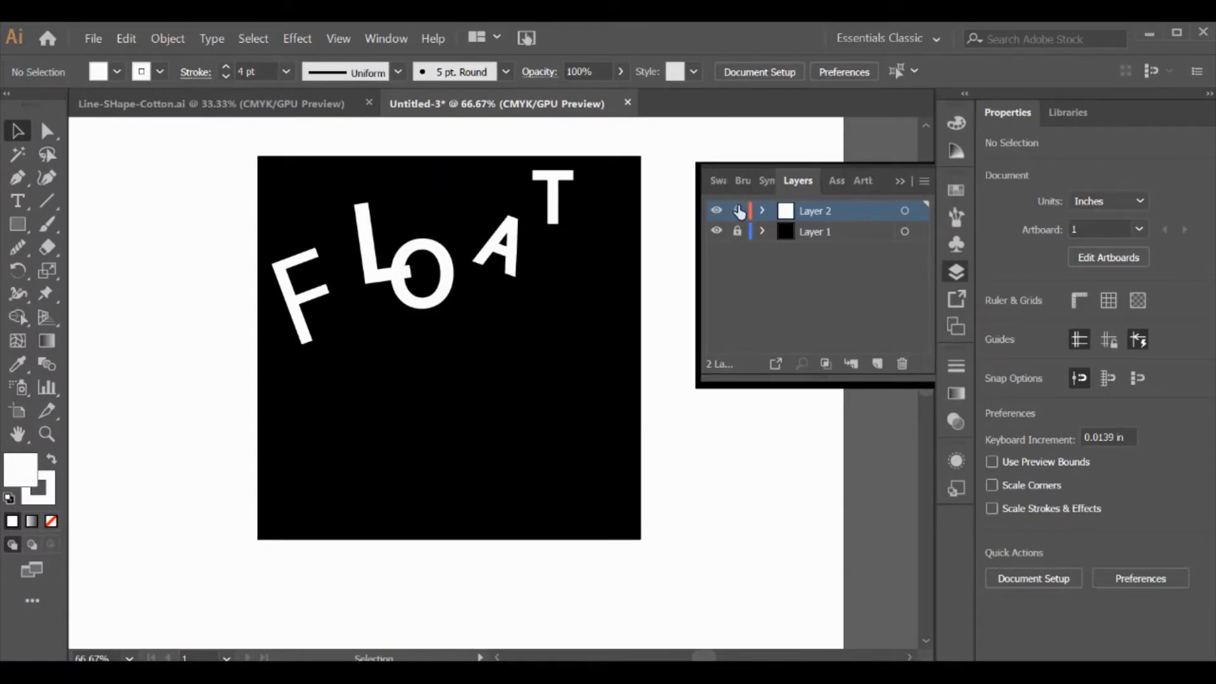
{"action": "left_click", "coordinate": [875, 365]}
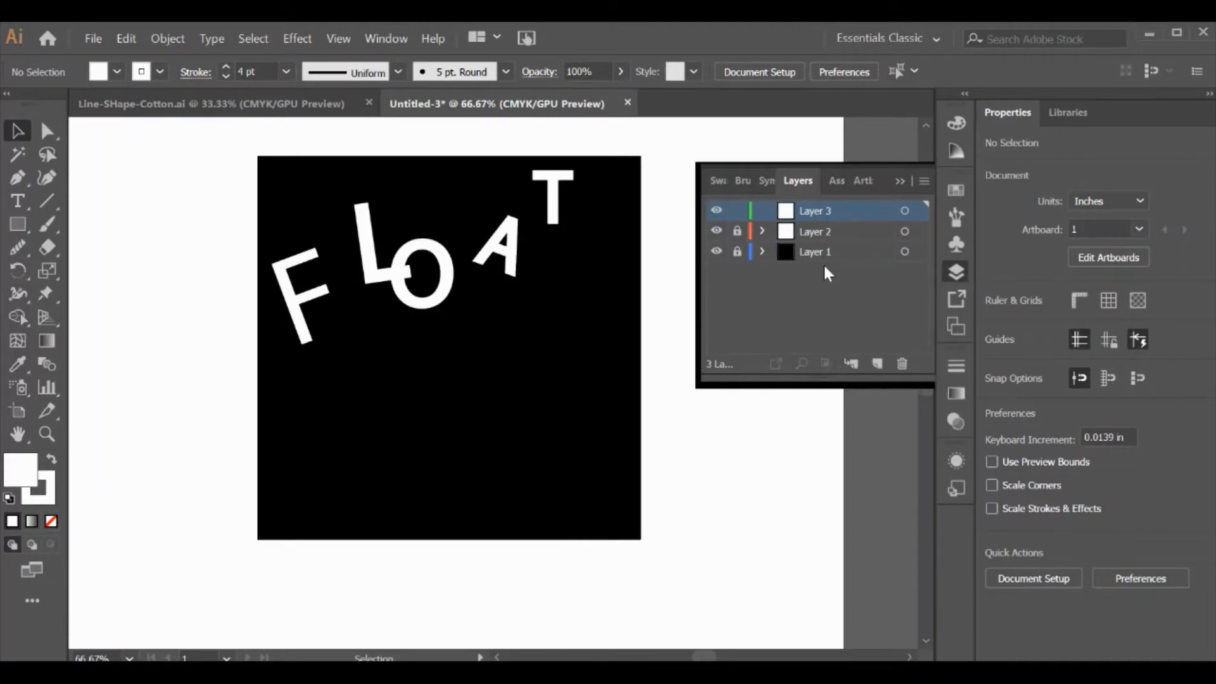
{"action": "double_click", "coordinate": [815, 211]}
{"action": "type", "text": "Drawing"}
{"action": "key", "text": "Return"}
Hide Layer 2 and Layer 1 so only the Drawing layer stays visible for Pen tool work
{"action": "left_click", "coordinate": [16, 179]}
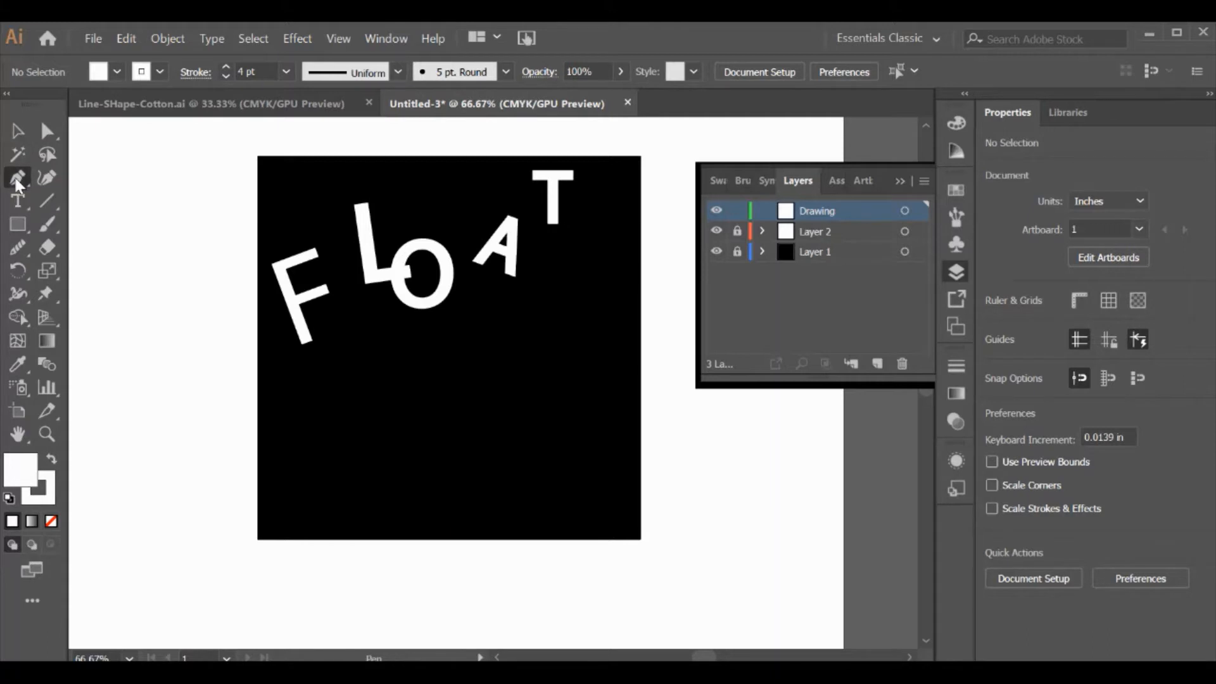
{"action": "left_click", "coordinate": [718, 232]}
{"action": "left_click", "coordinate": [719, 251]}
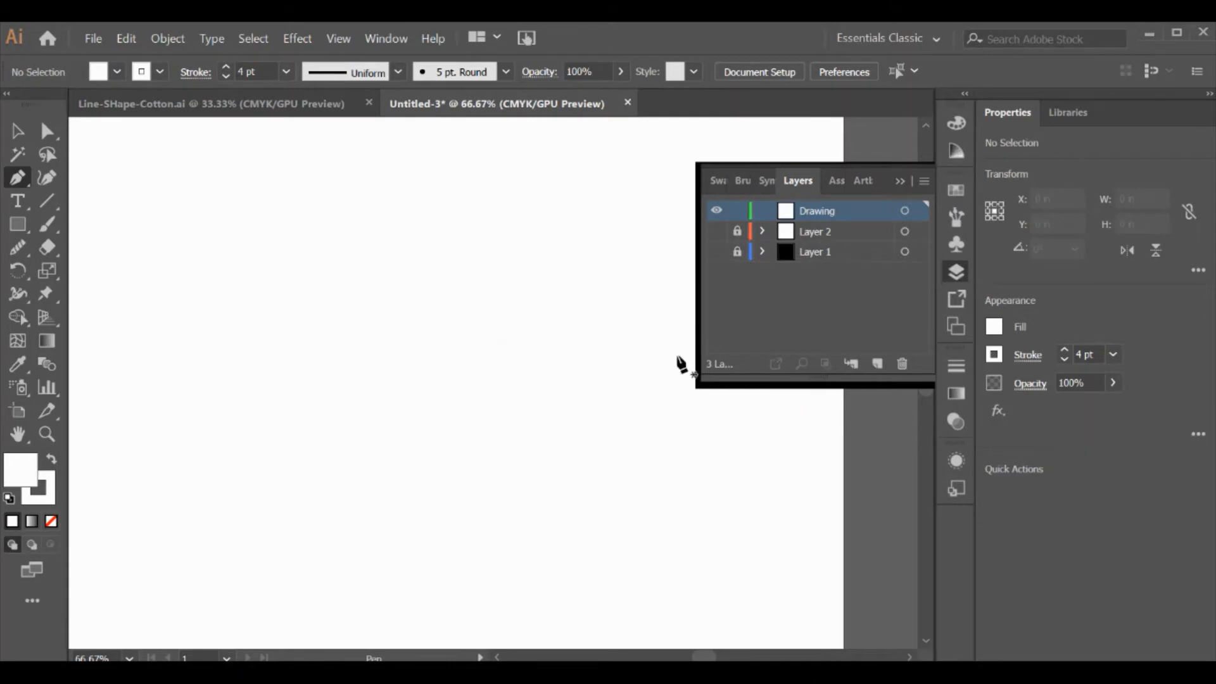
With no fill and a 1 pt black stroke, draw a curved upper lobe with the Pen tool across the artboard's right edge
{"action": "scroll", "coordinate": [796, 544], "scroll_direction": "right", "scroll_amount": 4}
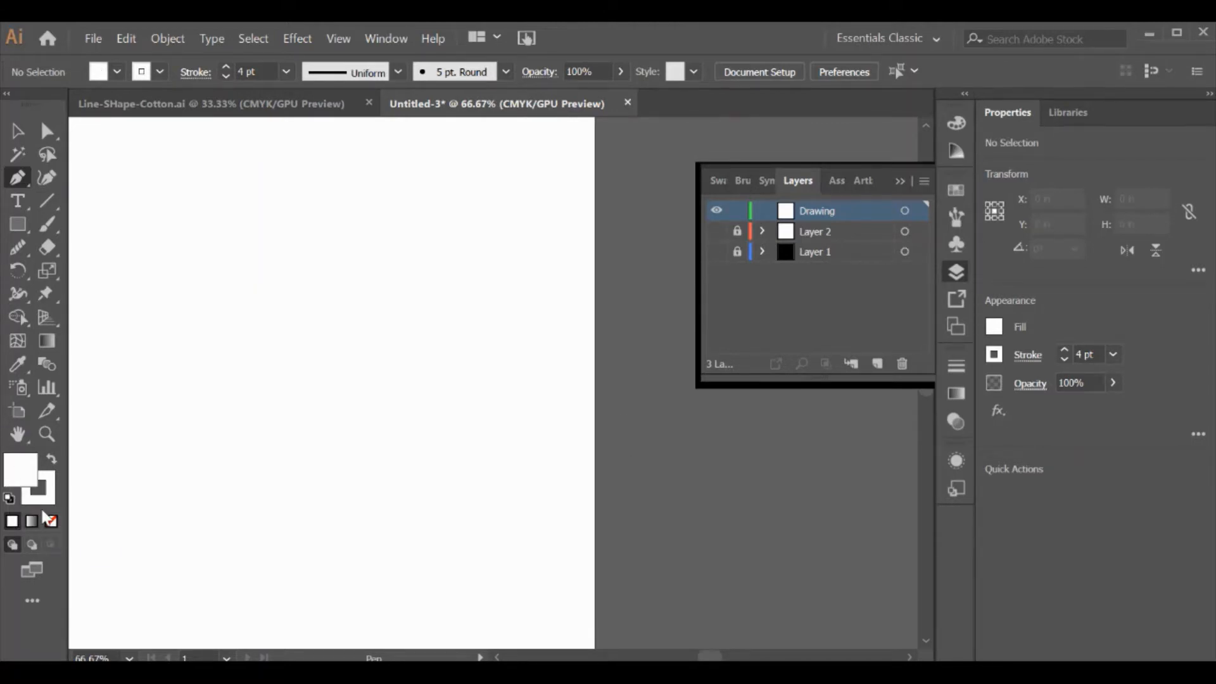
{"action": "left_click", "coordinate": [9, 499]}
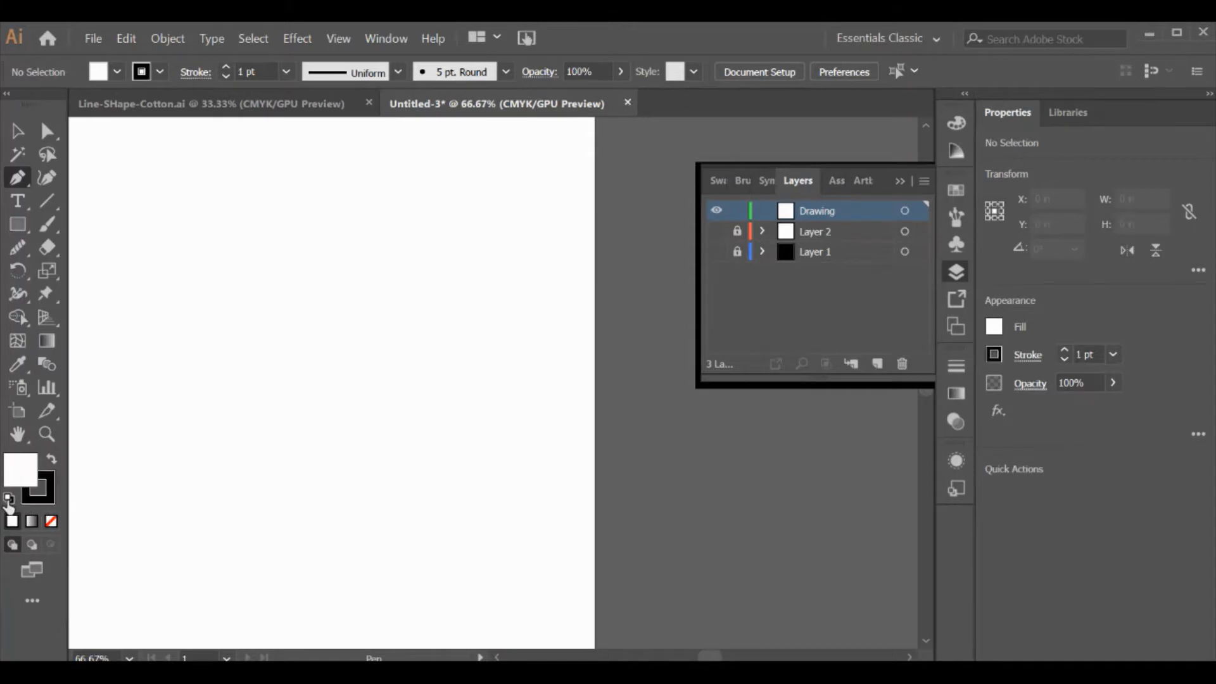
{"action": "left_click", "coordinate": [52, 521]}
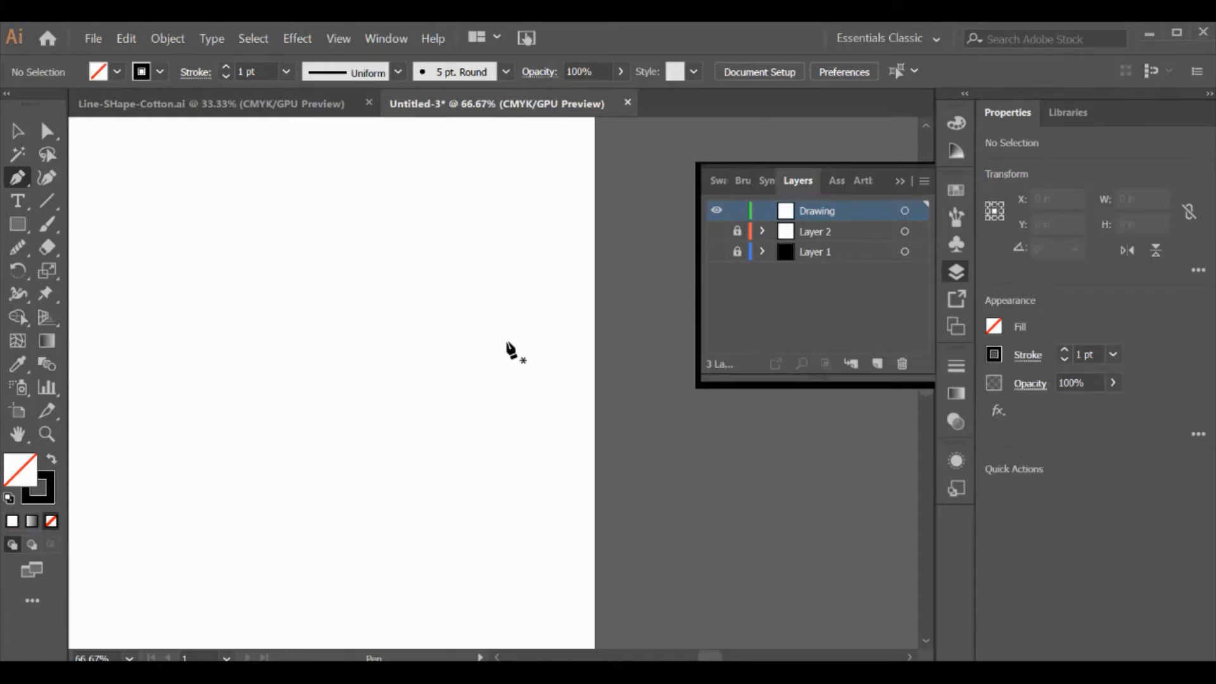
{"action": "left_click", "coordinate": [533, 365]}
{"action": "left_click_drag", "start_coordinate": [594, 303], "coordinate": [626, 313]}
{"action": "left_click", "coordinate": [642, 357]}
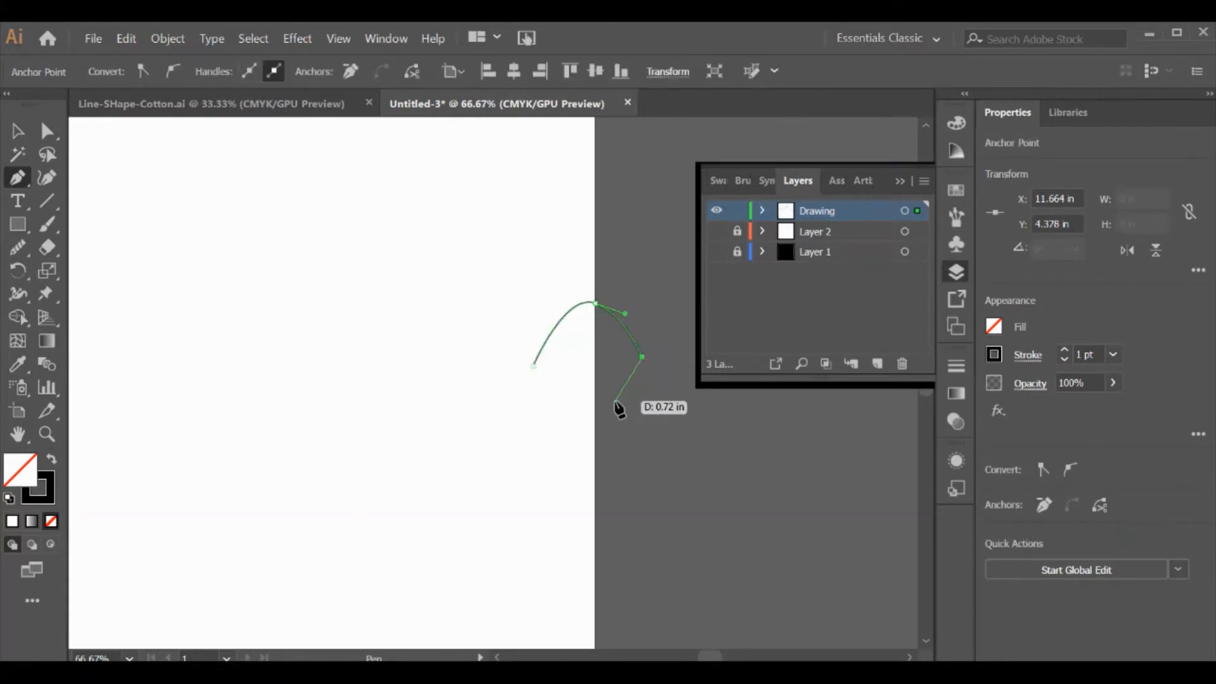
{"action": "mouse_move", "coordinate": [612, 403]}
{"action": "left_mouse_down"}
{"action": "mouse_move", "coordinate": [580, 405]}
{"action": "mouse_move", "coordinate": [612, 404]}
{"action": "left_mouse_up"}
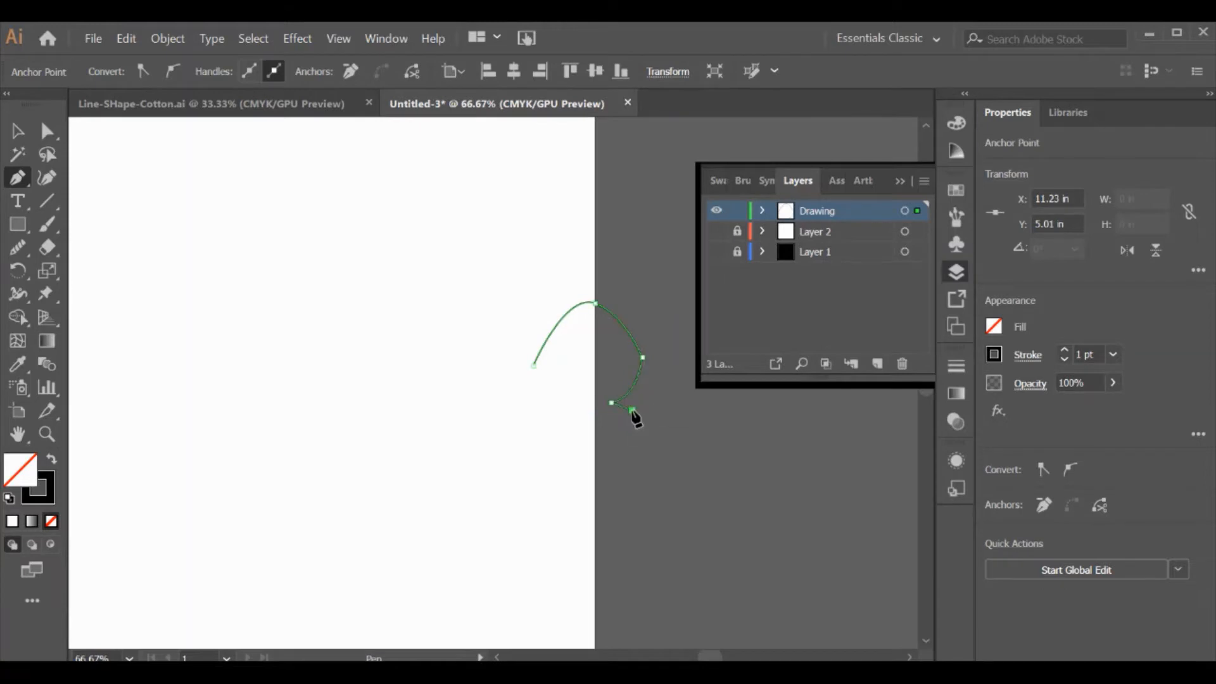
{"action": "left_click", "coordinate": [632, 410]}
Continue the path around the lower-right and left lobes and close it into a three-lobed outline about 2.44 by 2.45 in
{"action": "left_click_drag", "start_coordinate": [662, 461], "coordinate": [589, 437]}
{"action": "key", "text": "Escape"}
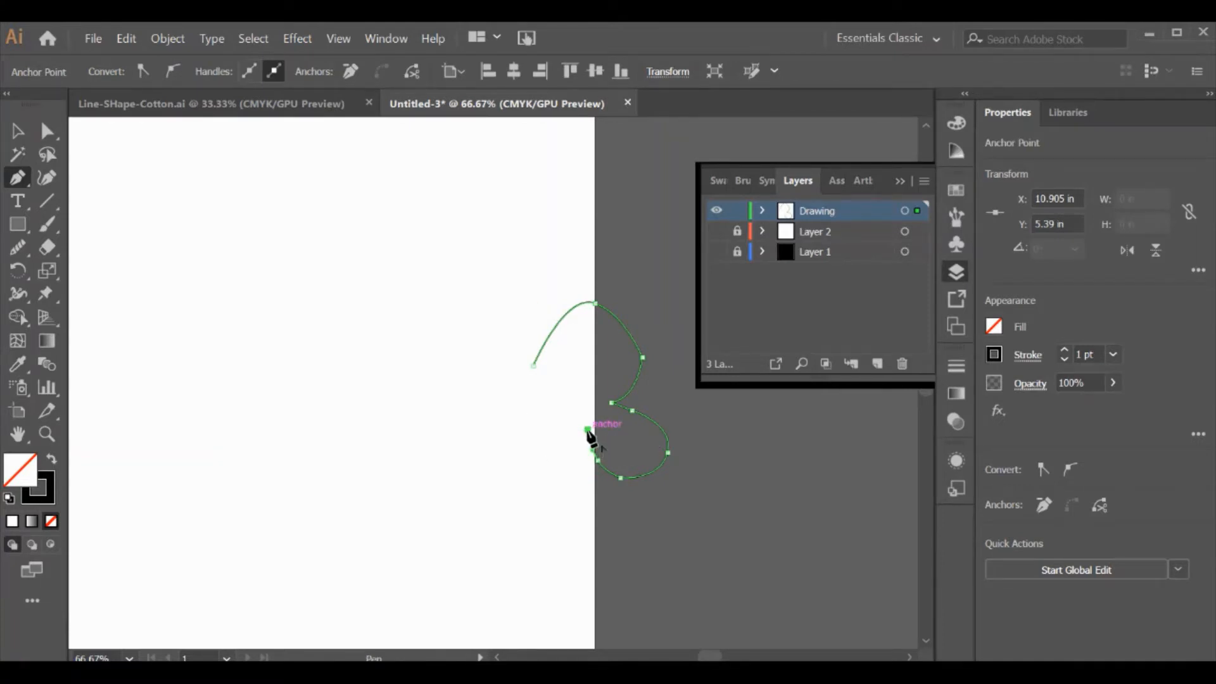
{"action": "left_click", "coordinate": [572, 412], "text": "ctrl"}
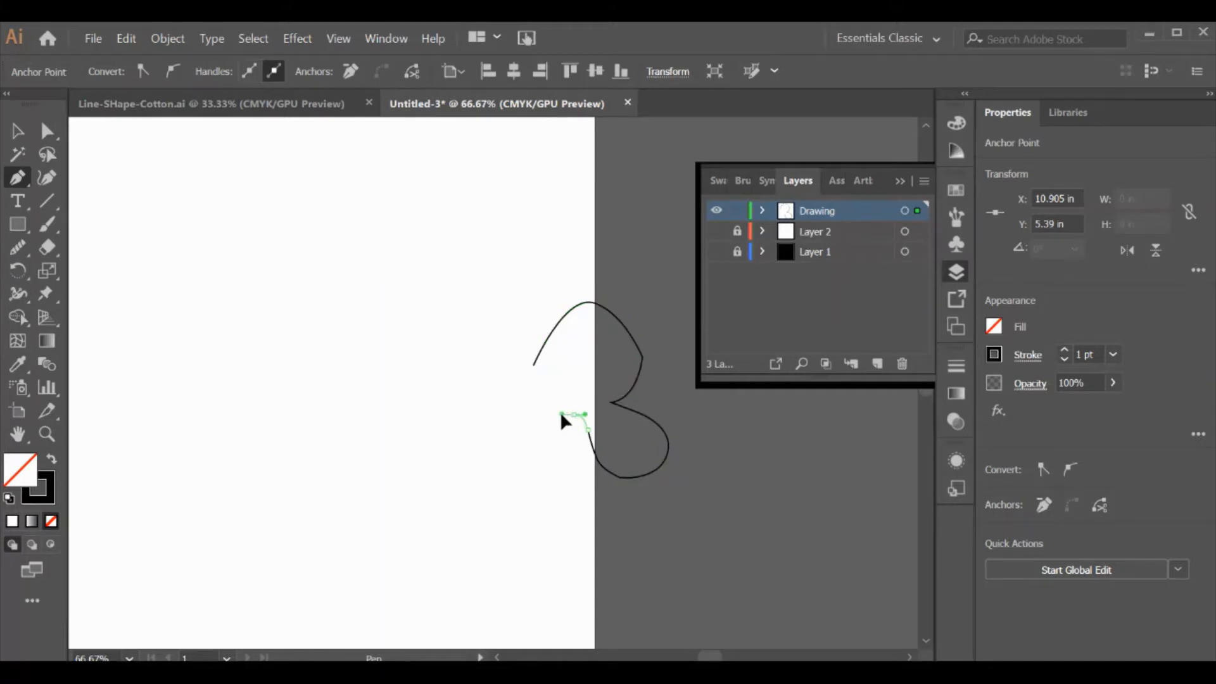
{"action": "left_click", "coordinate": [562, 415], "text": "ctrl"}
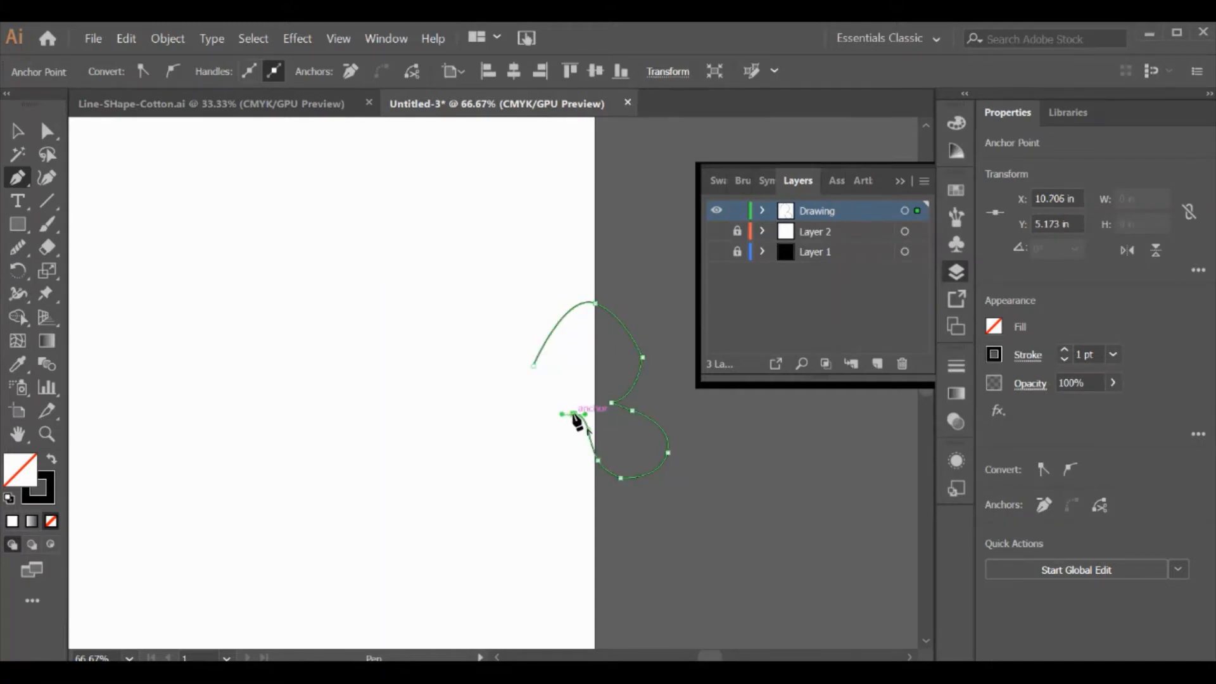
{"action": "left_click_drag", "start_coordinate": [573, 415], "coordinate": [536, 367]}
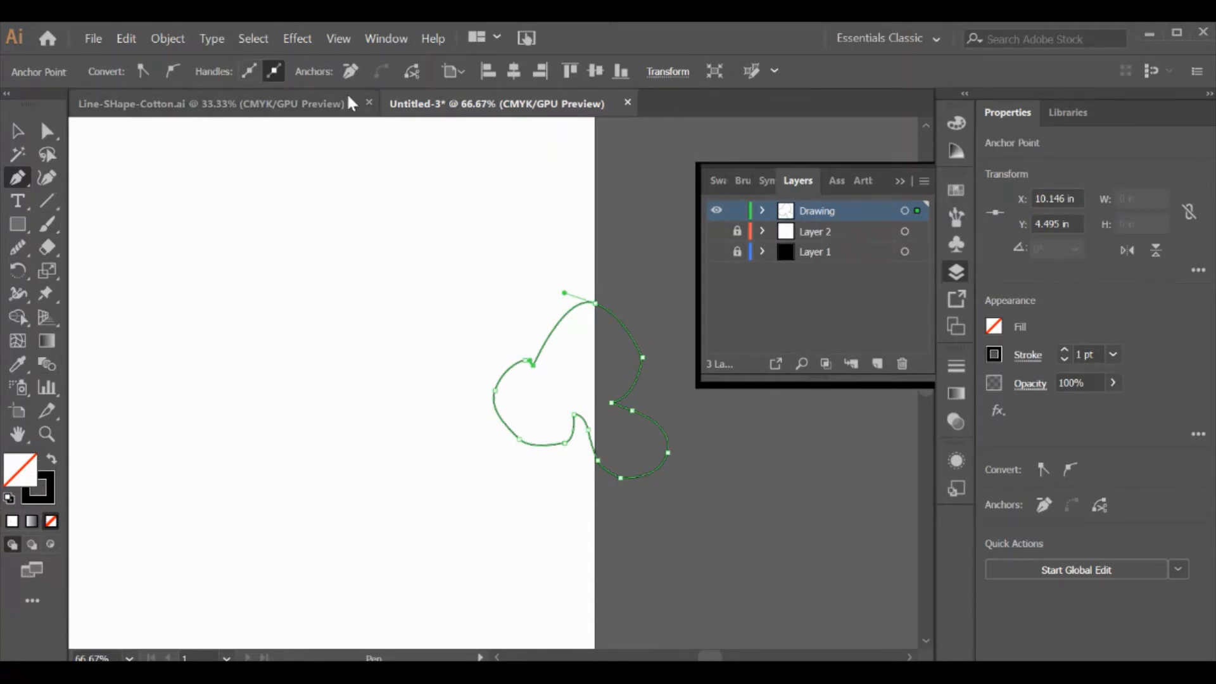
{"action": "left_click", "coordinate": [19, 132]}
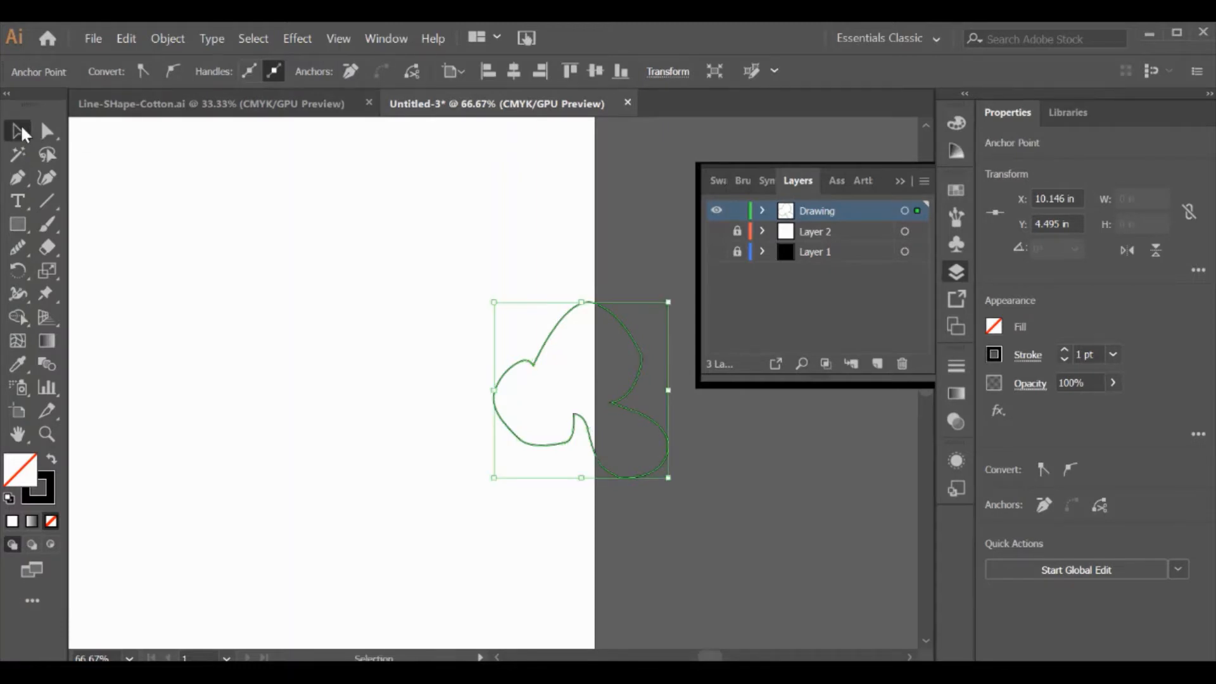
{"action": "left_click", "coordinate": [271, 273]}
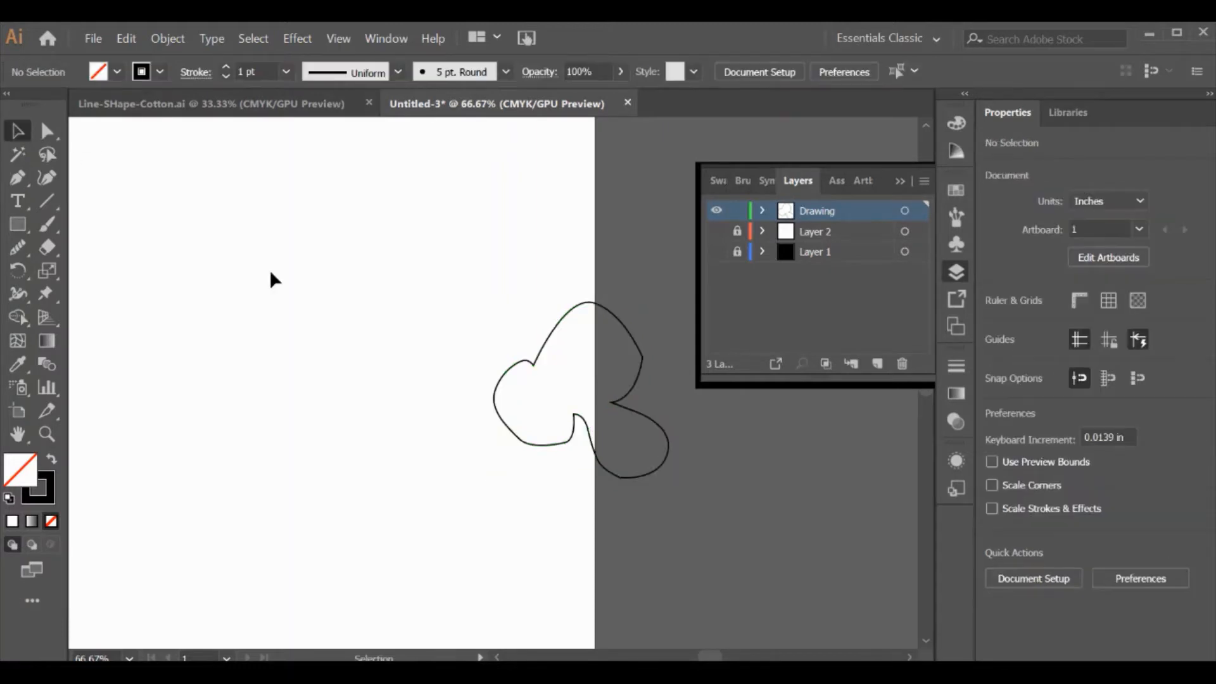
Fill the three-lobed outline with bright blue and move it fully onto the artboard, to about X 8.54 in, Y 4.09 in
{"action": "left_click", "coordinate": [561, 314]}
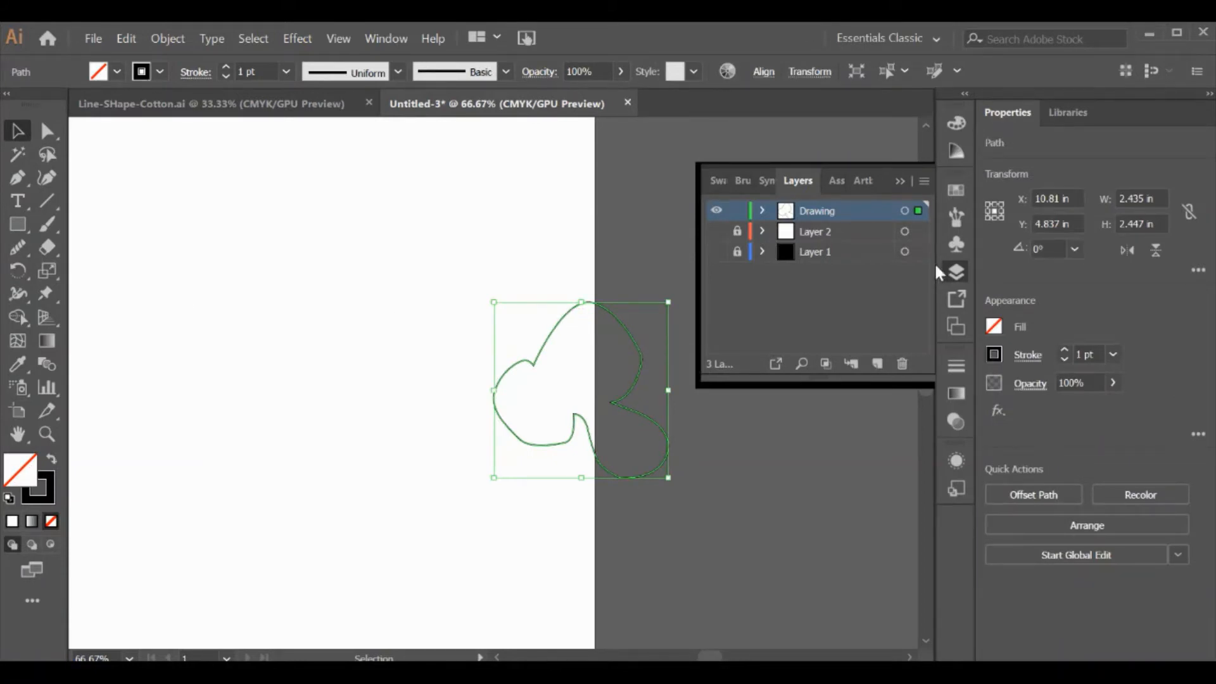
{"action": "left_click", "coordinate": [956, 190]}
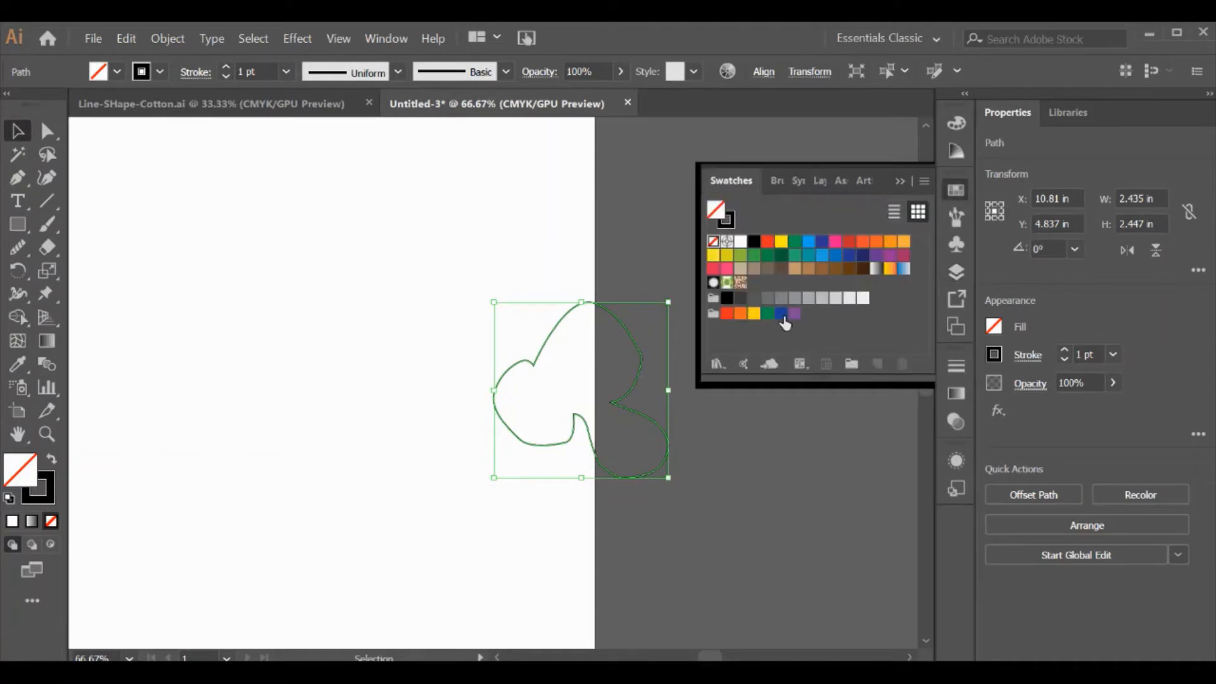
{"action": "left_click", "coordinate": [809, 242]}
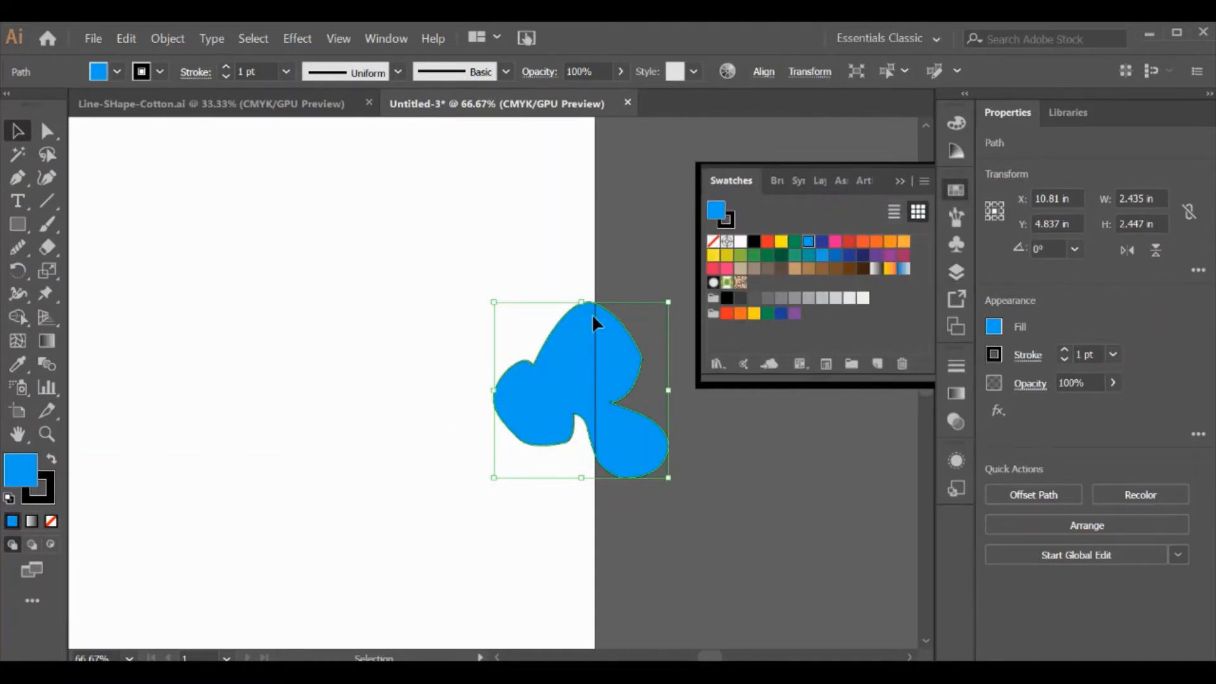
{"action": "left_click_drag", "start_coordinate": [593, 317], "coordinate": [430, 261]}
{"action": "left_click", "coordinate": [515, 190]}
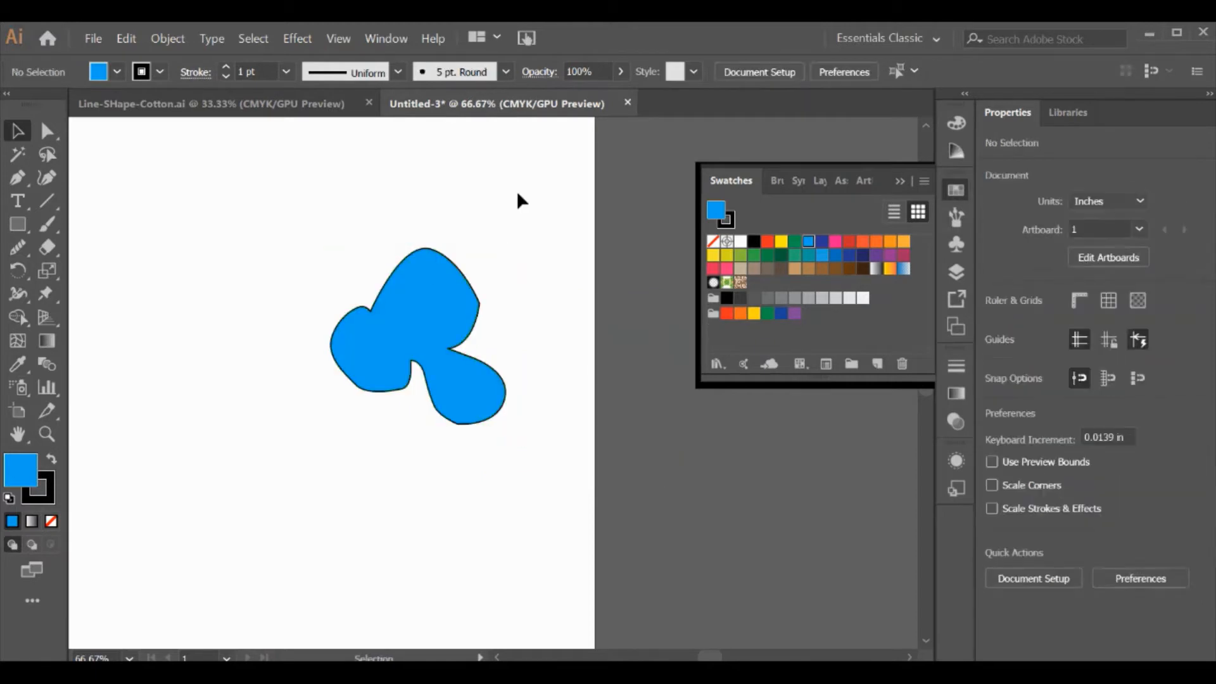
Remove the stroke from the blue three-lobed shape
{"action": "left_click", "coordinate": [435, 285]}
{"action": "left_click", "coordinate": [156, 74]}
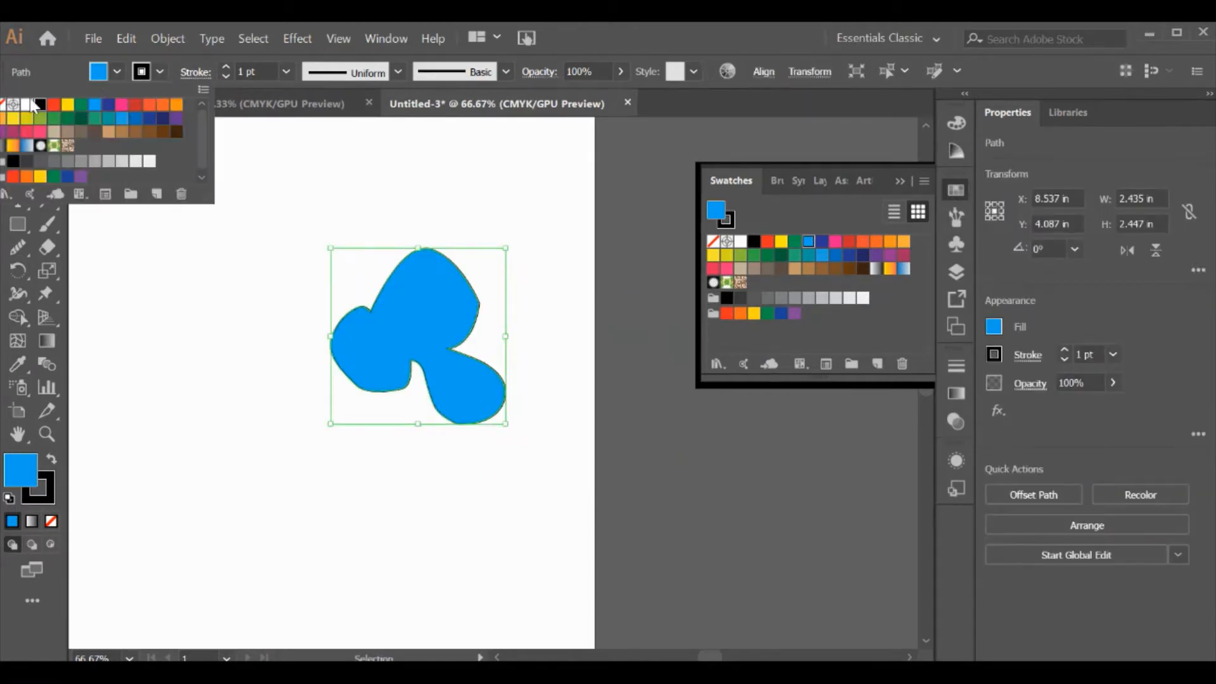
{"action": "left_click", "coordinate": [5, 103]}
{"action": "left_click", "coordinate": [161, 366]}
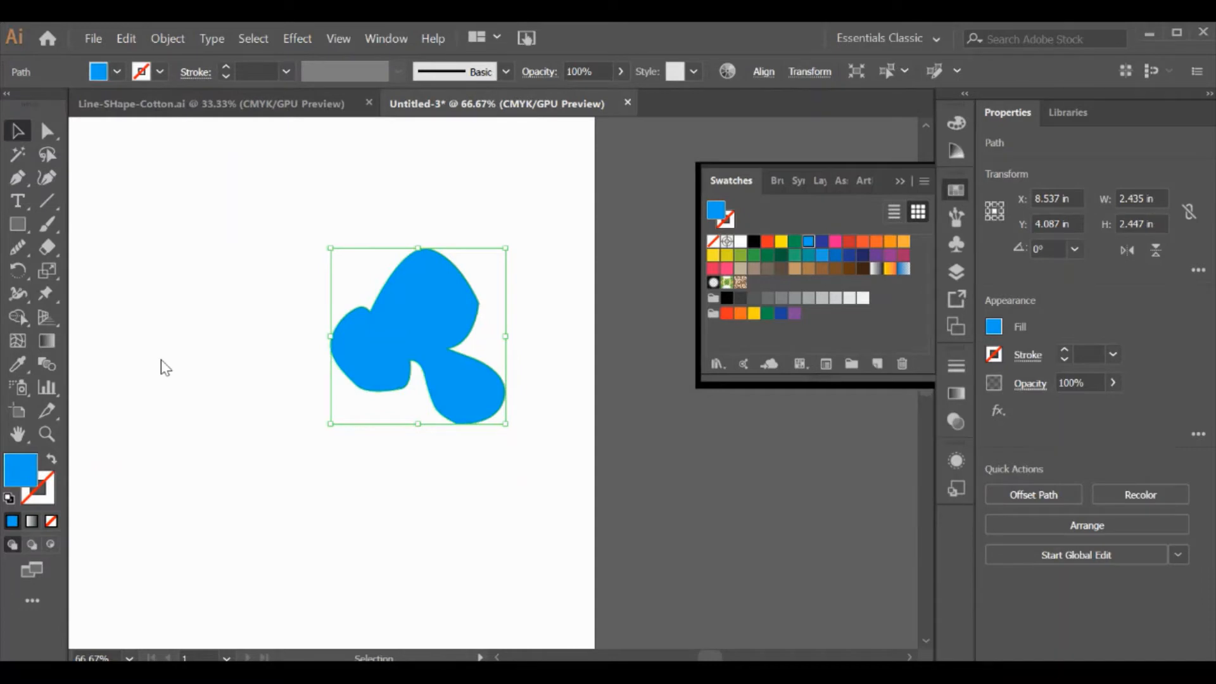
{"action": "left_click", "coordinate": [264, 383]}
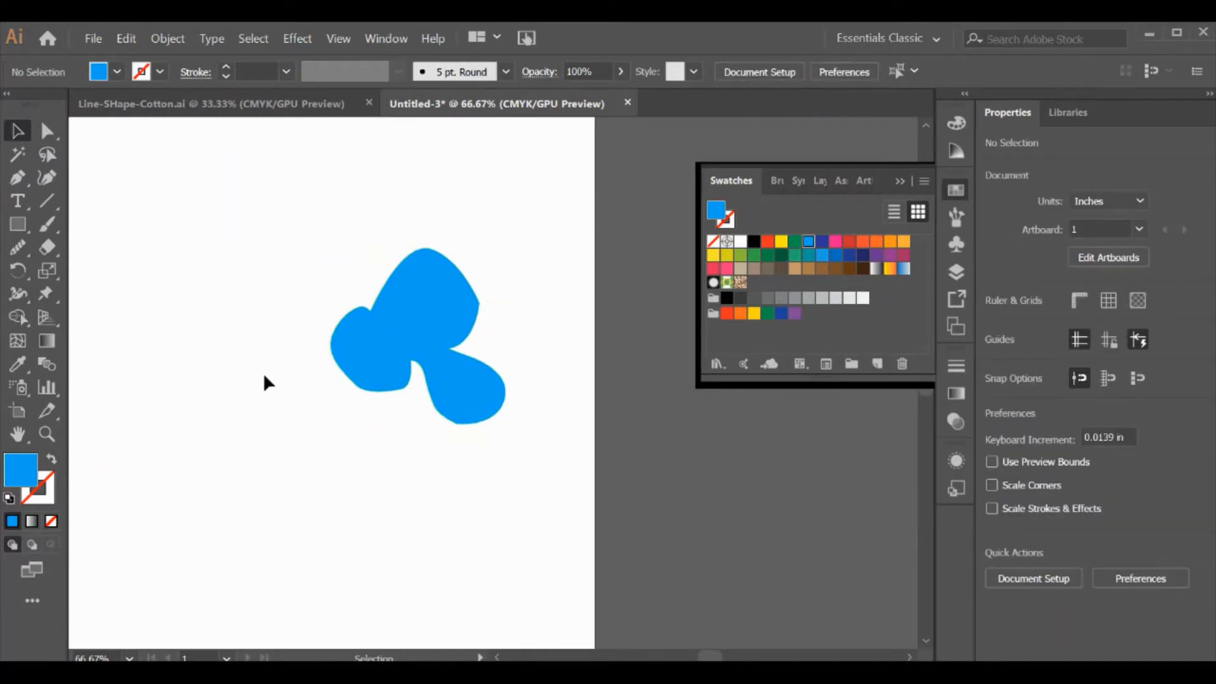
Draw a small curved, crescent-like highlight inside the right side of the blue shape's upper lobe with the Pen tool
{"action": "left_click", "coordinate": [19, 179]}
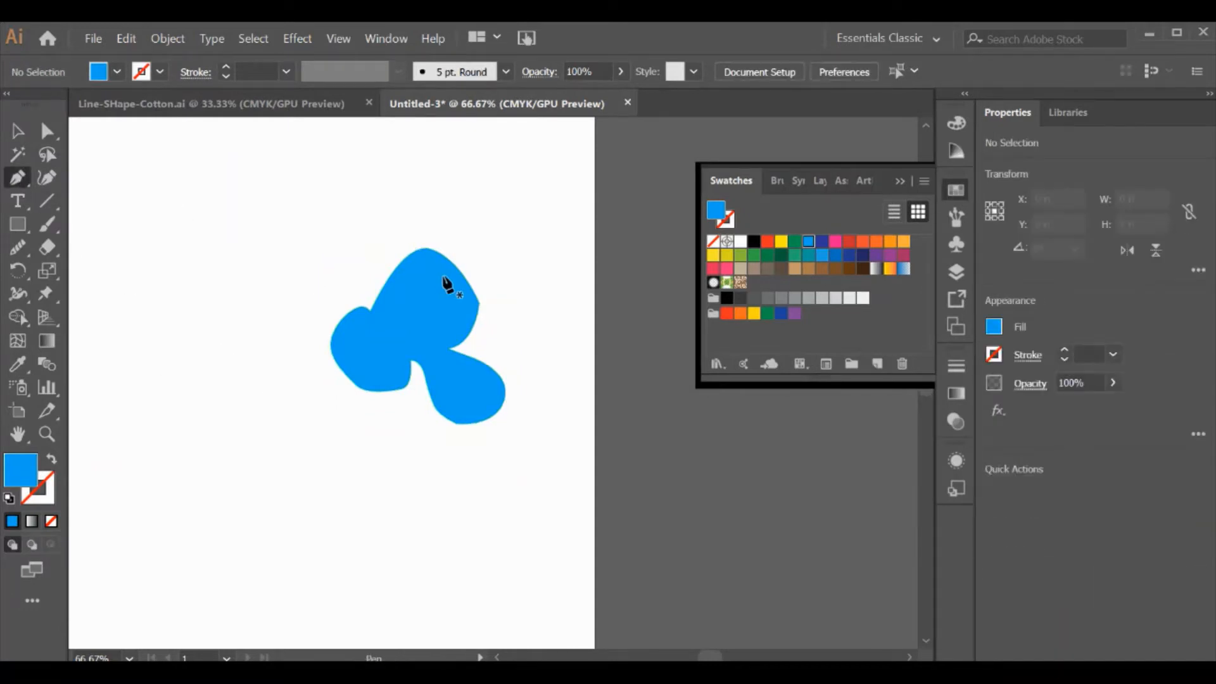
{"action": "left_click", "coordinate": [423, 278]}
{"action": "left_click_drag", "start_coordinate": [449, 312], "coordinate": [448, 333]}
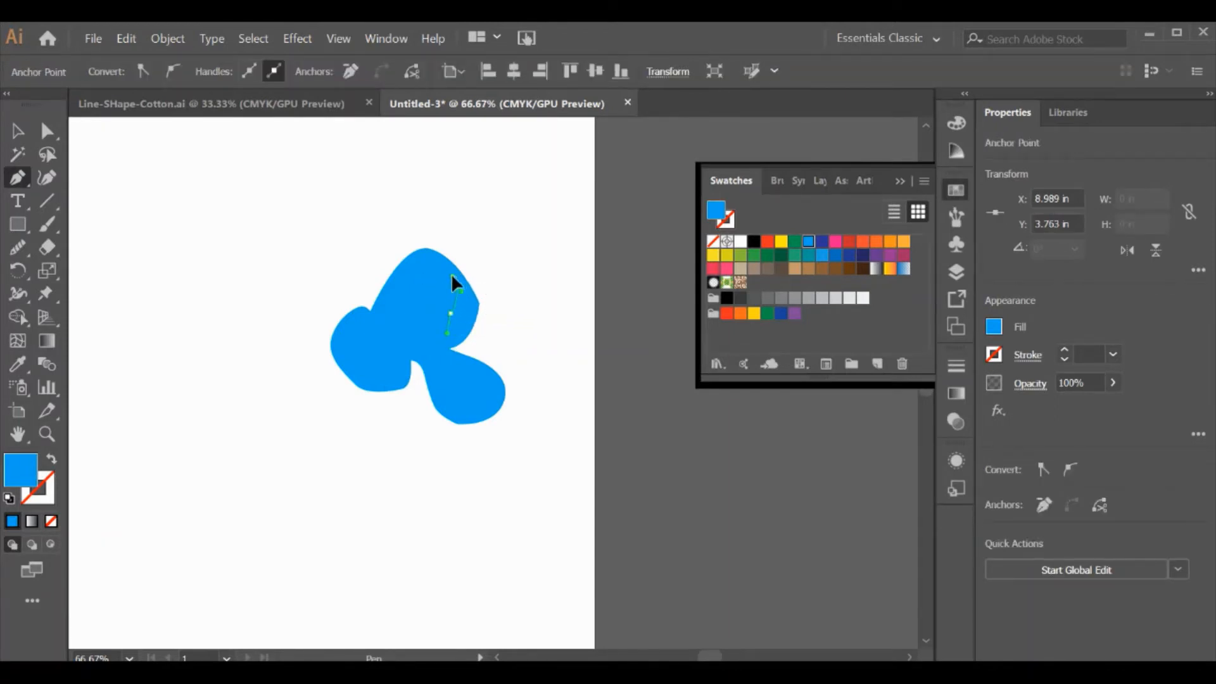
{"action": "left_click_drag", "start_coordinate": [460, 289], "coordinate": [428, 285]}
Set the highlight's fill to the pale blue CEEBF4
{"action": "double_click", "coordinate": [718, 212]}
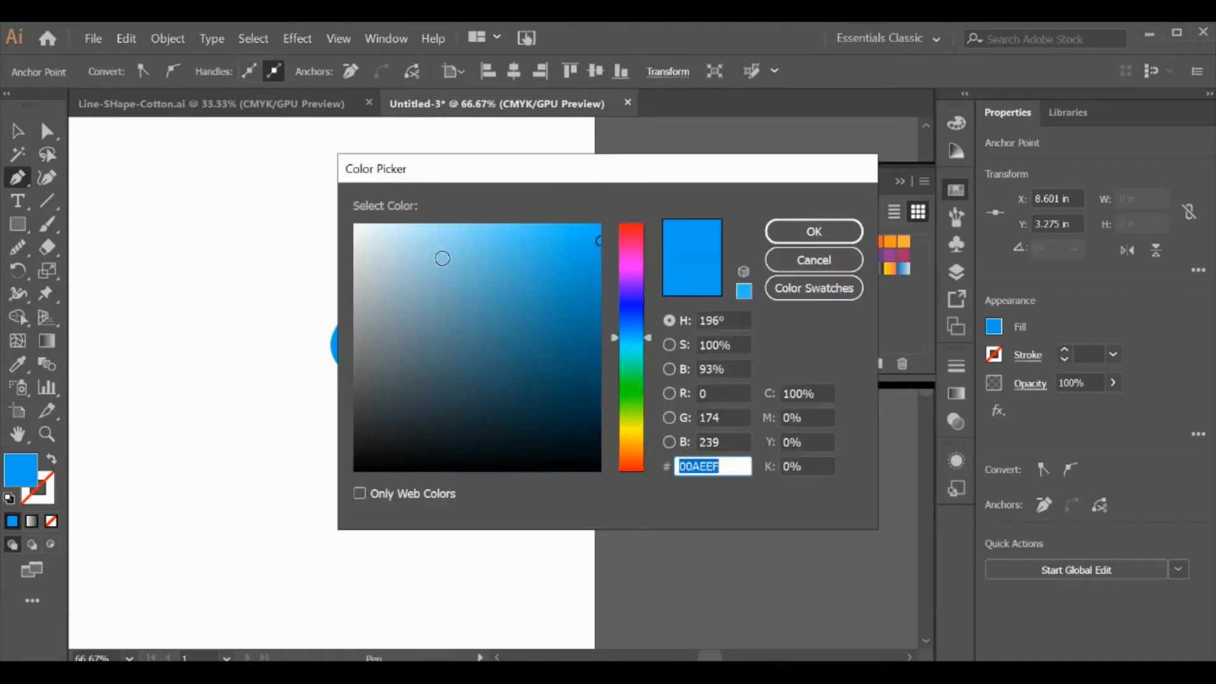
{"action": "left_click", "coordinate": [412, 260]}
{"action": "left_click", "coordinate": [392, 232]}
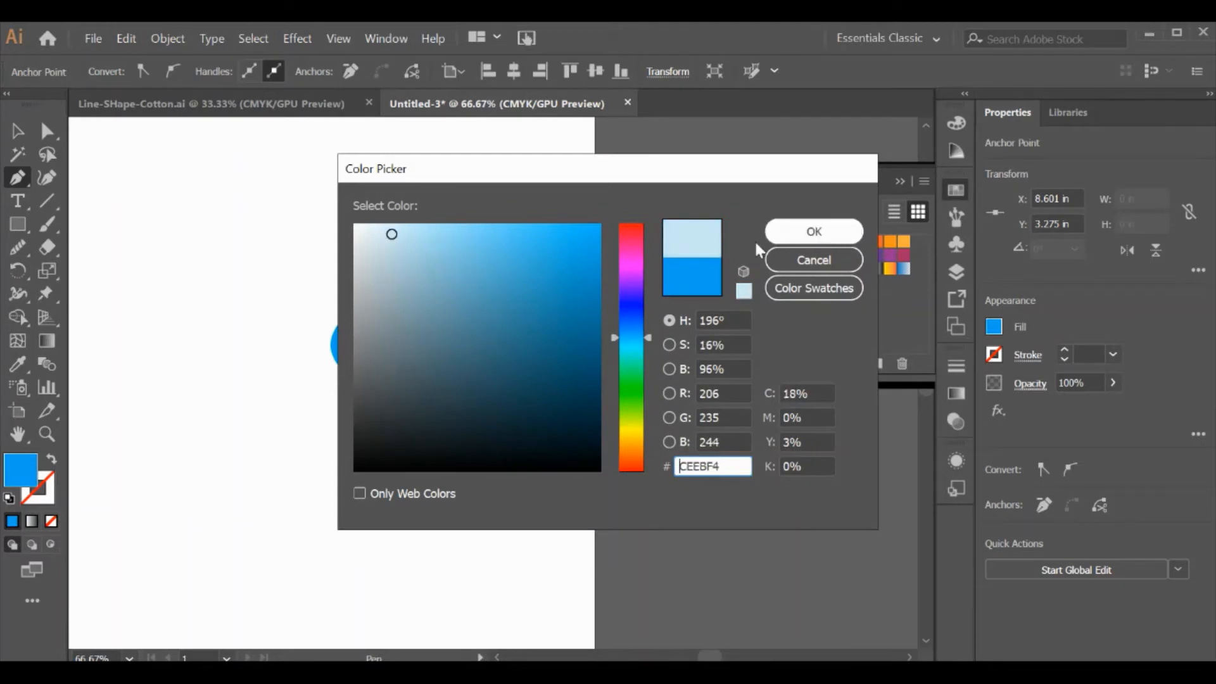
{"action": "left_click", "coordinate": [784, 236]}
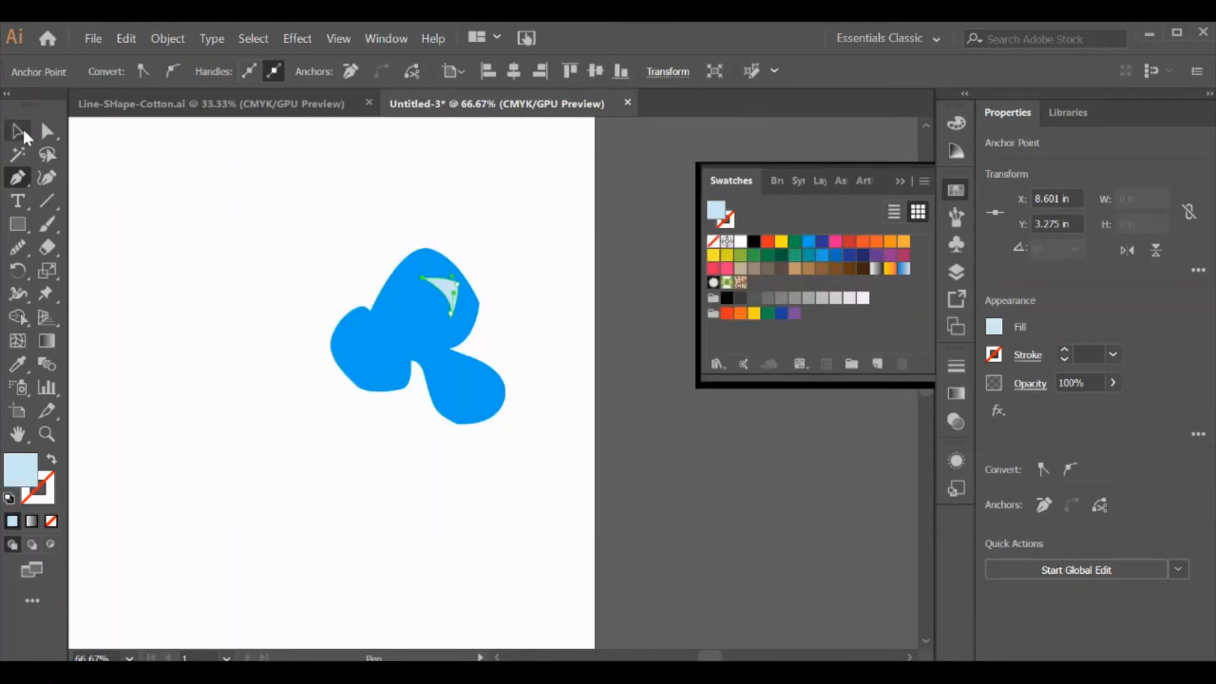
{"action": "key", "text": "v"}
{"action": "left_click", "coordinate": [226, 226]}
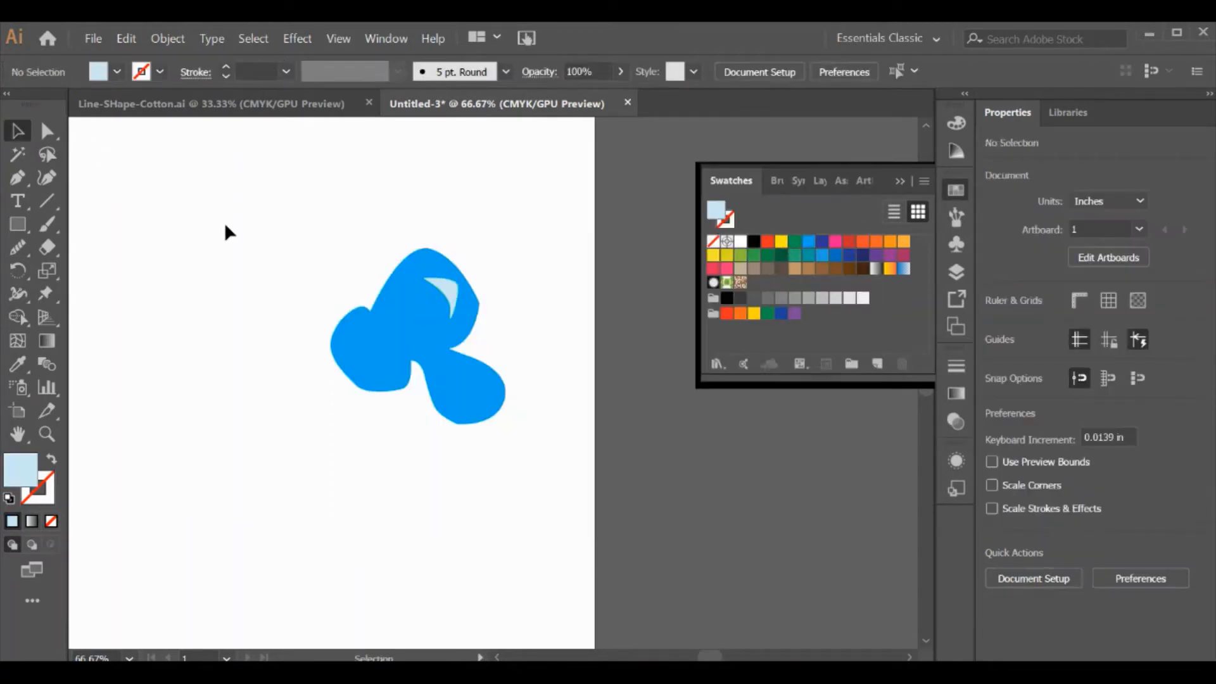
Rotate the pale highlight about 33° counterclockwise and shift it beneath the peak of the upper lobe
{"action": "left_click", "coordinate": [434, 288]}
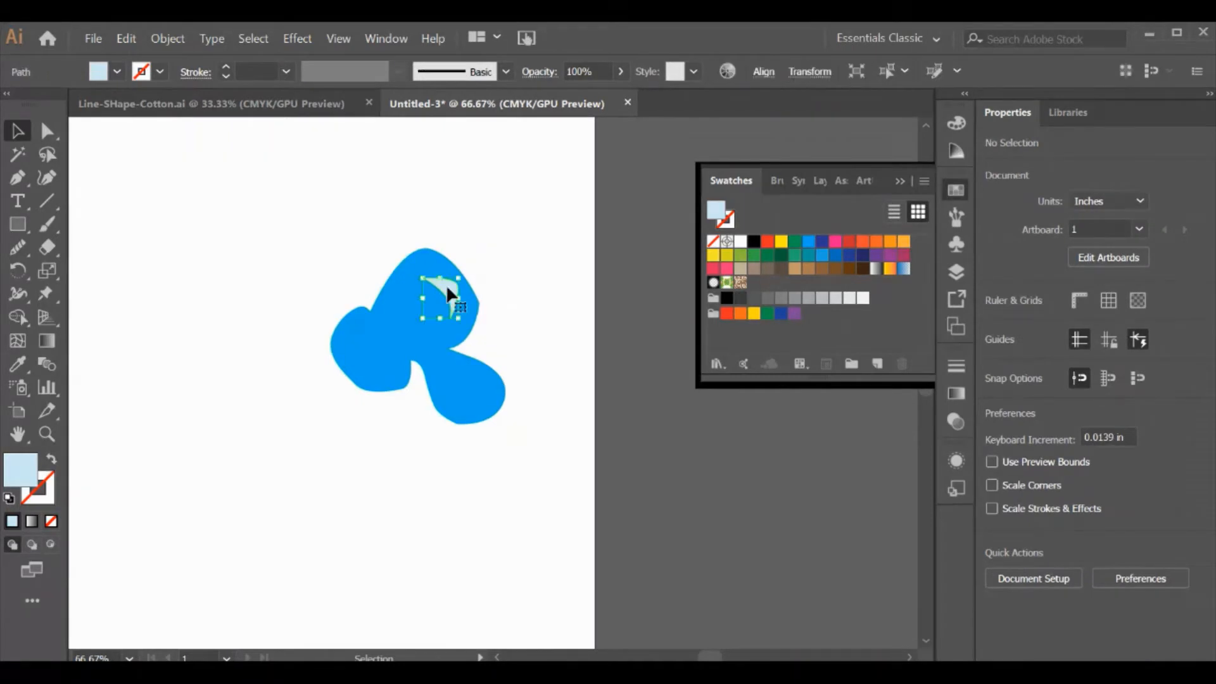
{"action": "left_click_drag", "start_coordinate": [464, 278], "coordinate": [431, 274]}
{"action": "left_click", "coordinate": [468, 238]}
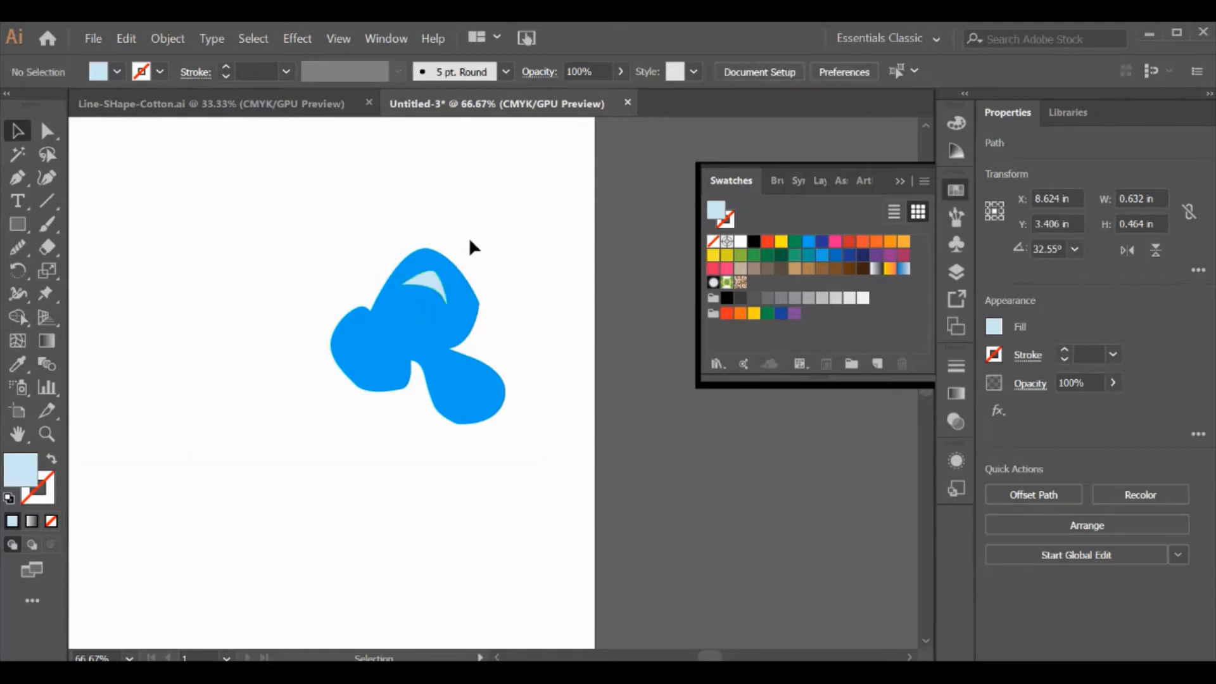
Smooth the outline of the blue three-lobed shape along its upper lobe and lower edge with the Smooth tool
{"action": "scroll", "coordinate": [469, 237], "scroll_direction": "up", "scroll_amount": 3}
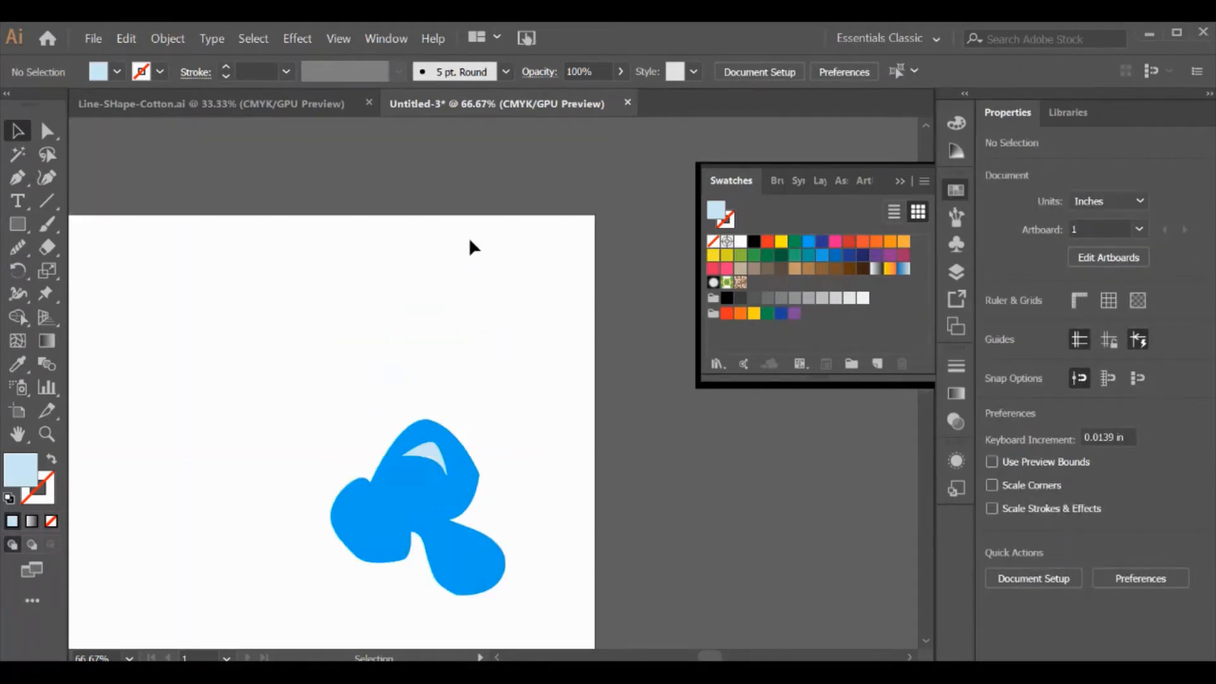
{"action": "scroll", "coordinate": [469, 244], "scroll_direction": "down", "scroll_amount": 5}
{"action": "left_click", "coordinate": [472, 246]}
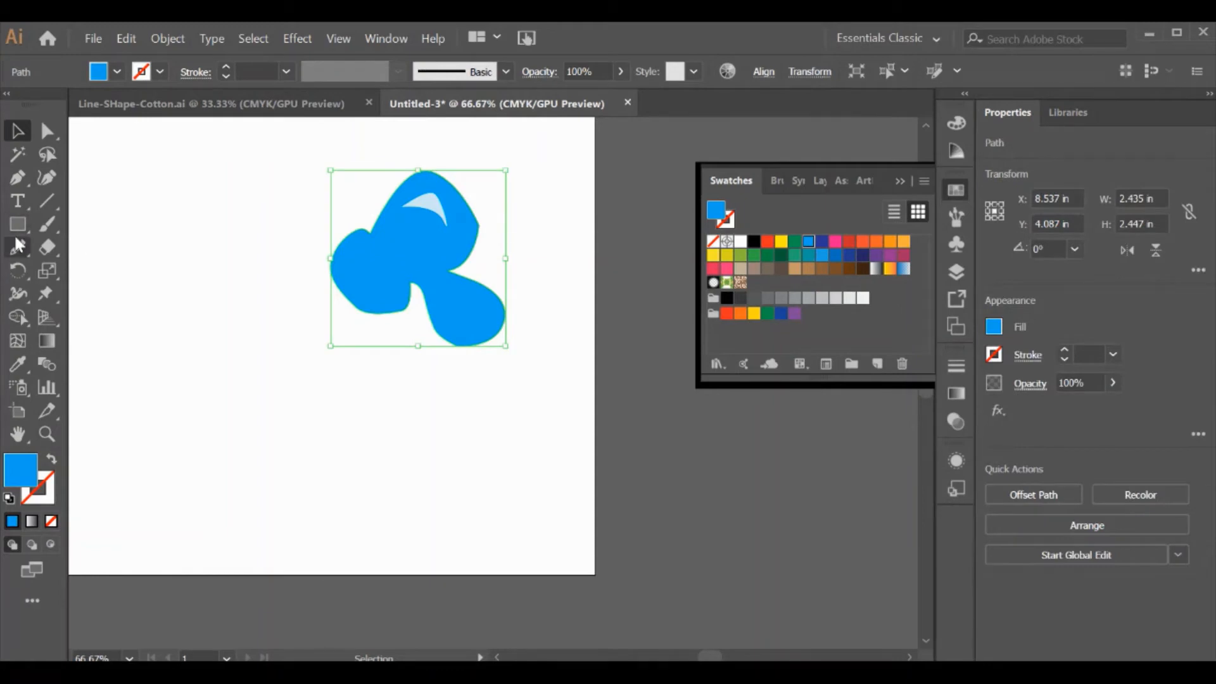
{"action": "left_click_drag", "start_coordinate": [17, 247], "coordinate": [33, 252]}
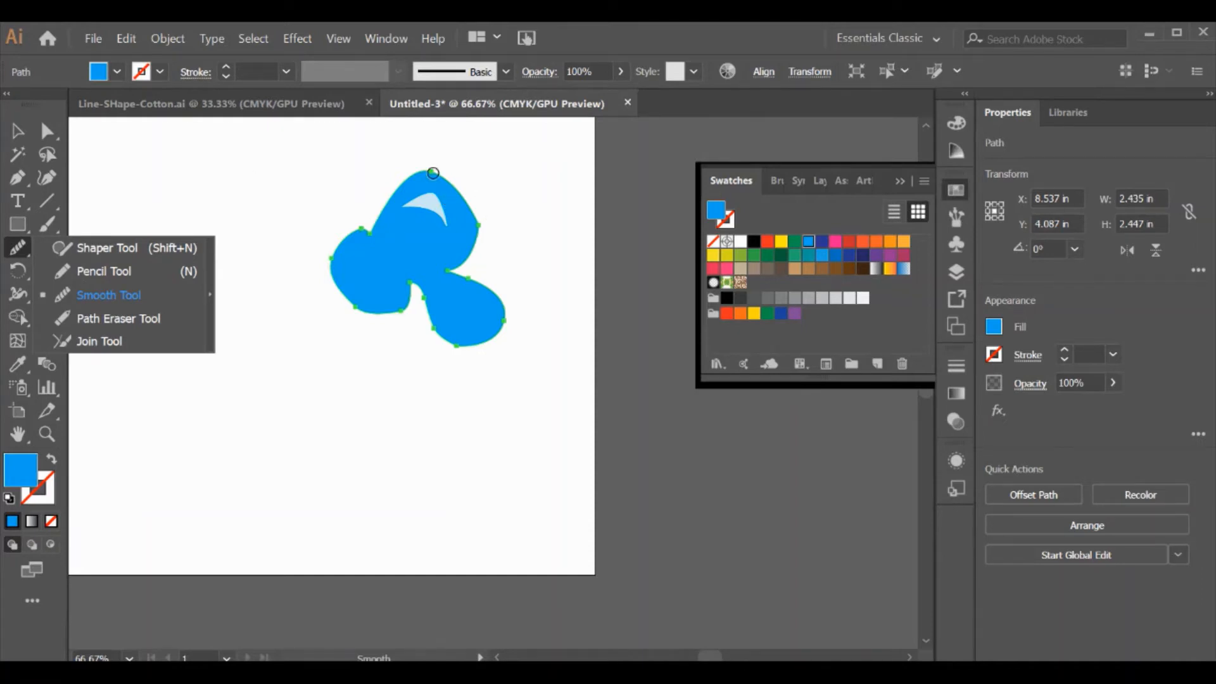
{"action": "left_click", "coordinate": [493, 204]}
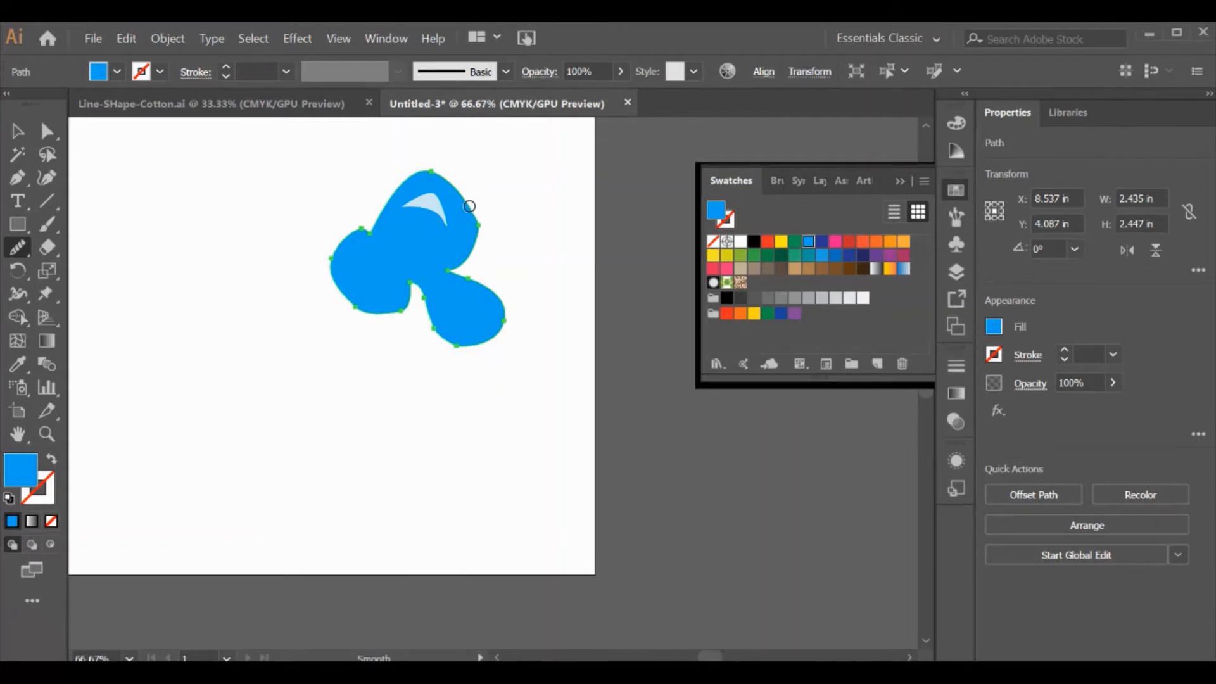
{"action": "mouse_move", "coordinate": [467, 204]}
{"action": "left_mouse_down"}
{"action": "mouse_move", "coordinate": [473, 241]}
{"action": "mouse_move", "coordinate": [475, 209]}
{"action": "mouse_move", "coordinate": [430, 174]}
{"action": "mouse_move", "coordinate": [406, 180]}
{"action": "mouse_move", "coordinate": [373, 218]}
{"action": "left_mouse_up"}
{"action": "left_click_drag", "start_coordinate": [427, 315], "coordinate": [346, 299]}
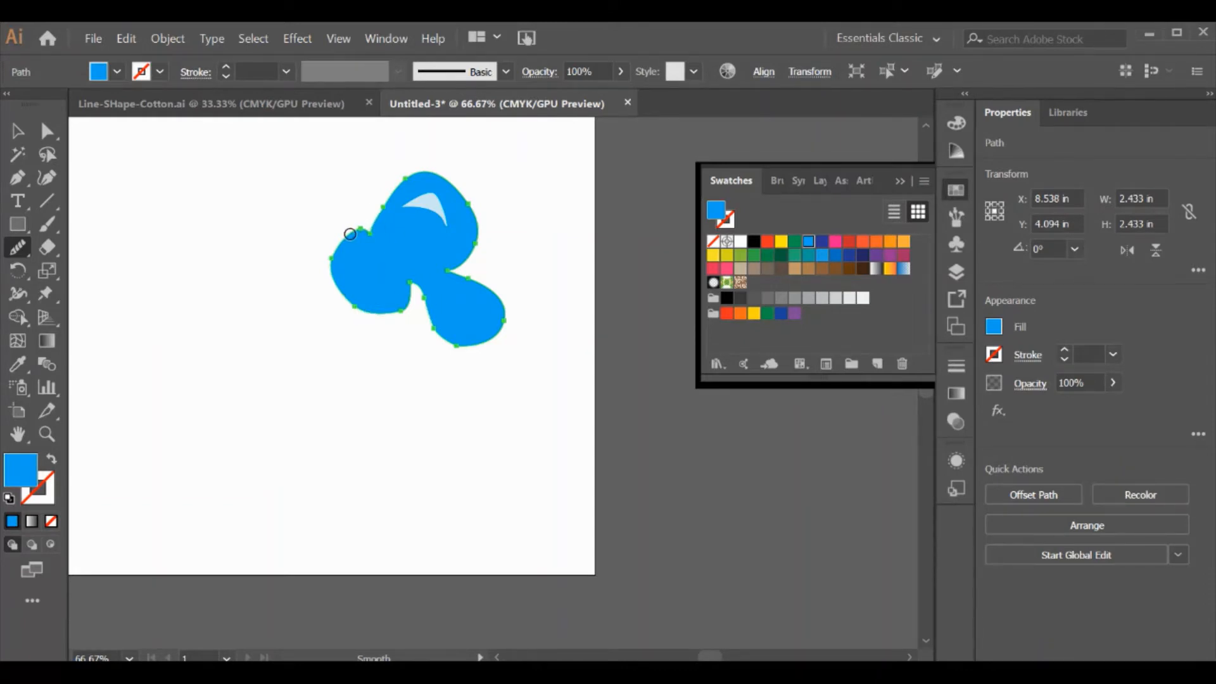
Reshape the peak of the blue shape's upper lobe by adjusting the anchor point on its upper-left edge
{"action": "left_click", "coordinate": [48, 130]}
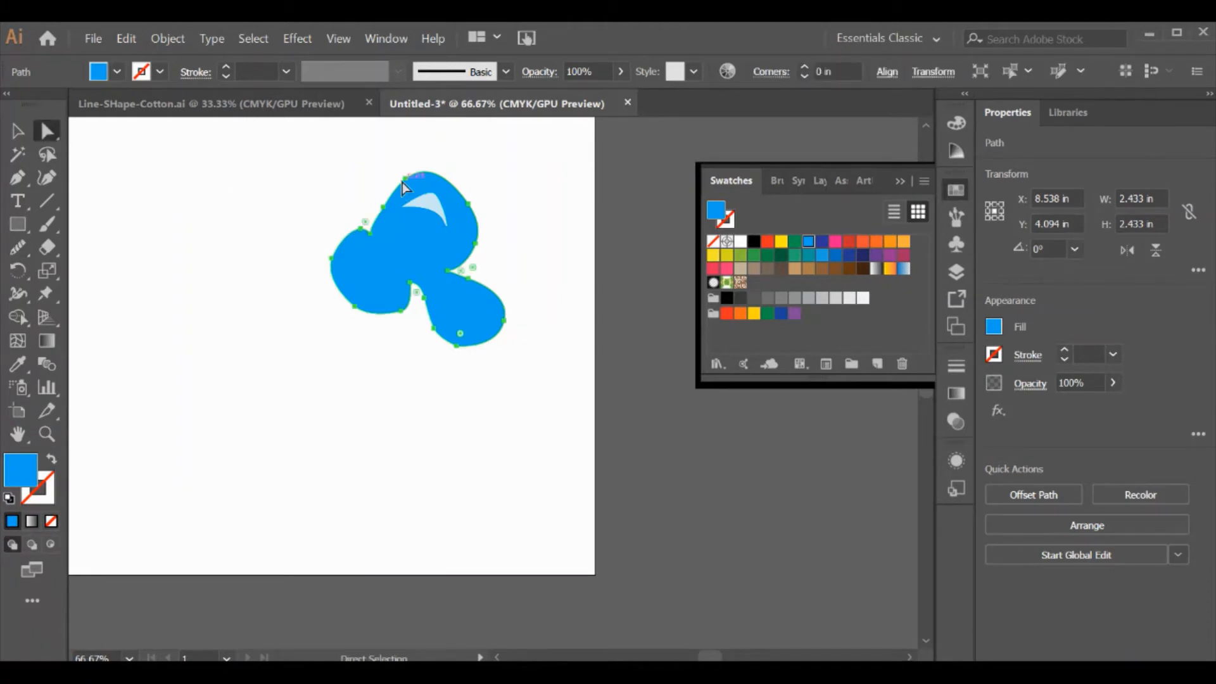
{"action": "left_click_drag", "start_coordinate": [401, 180], "coordinate": [443, 162]}
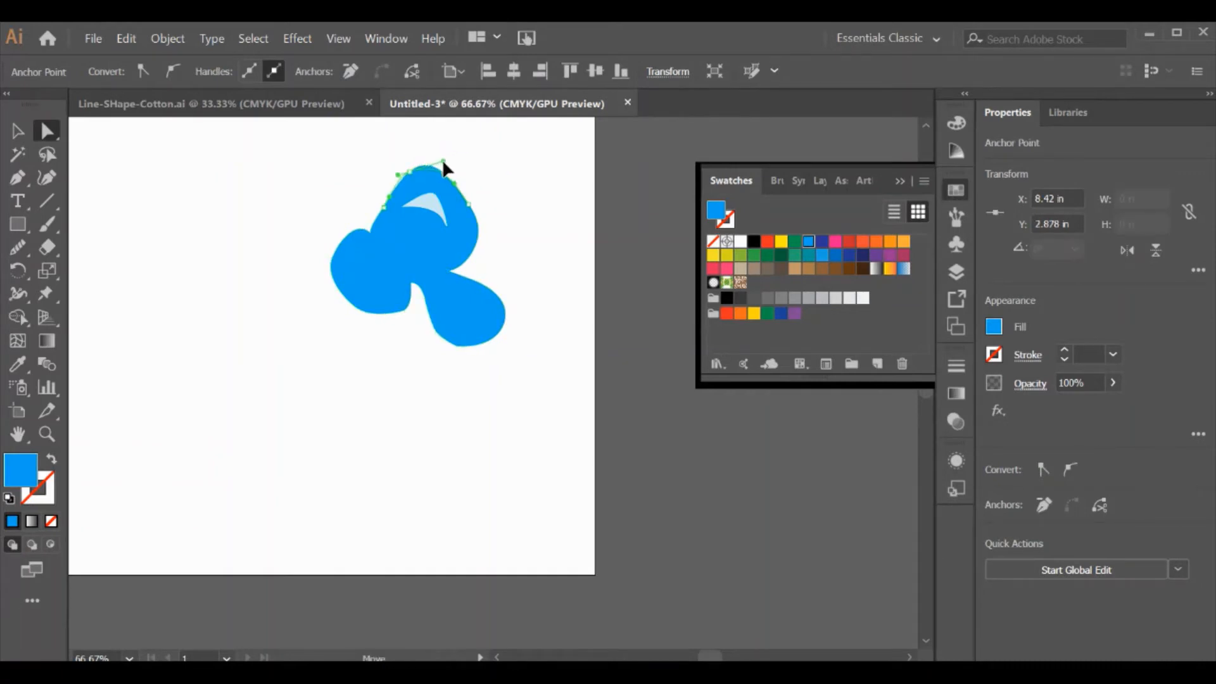
{"action": "left_click", "coordinate": [527, 179]}
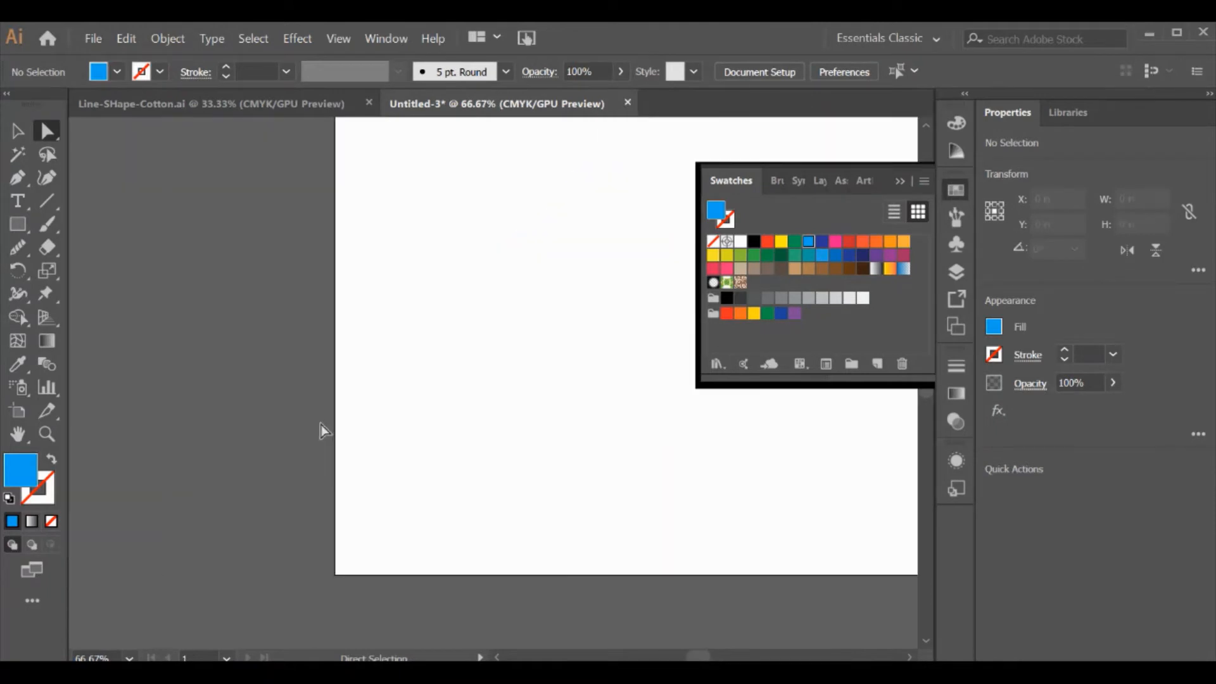
Draw three overlapping blue circles about 1.57, 1.99 and 1.06 in wide in the empty area beside the three-lobed shape
{"action": "scroll", "coordinate": [321, 424], "scroll_direction": "up", "scroll_amount": 3}
{"action": "scroll", "coordinate": [321, 424], "scroll_direction": "left", "scroll_amount": 5}
{"action": "scroll", "coordinate": [325, 431], "scroll_direction": "left", "scroll_amount": 4}
{"action": "scroll", "coordinate": [324, 431], "scroll_direction": "down", "scroll_amount": 4}
{"action": "scroll", "coordinate": [324, 431], "scroll_direction": "up", "scroll_amount": 6}
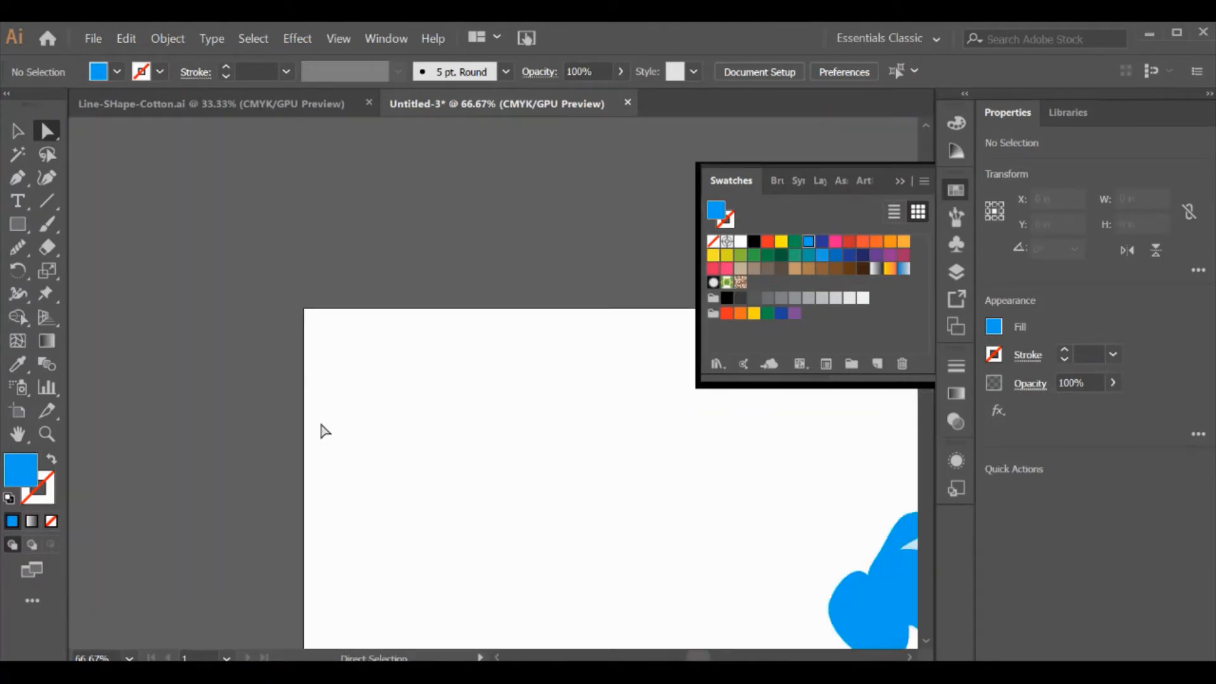
{"action": "scroll", "coordinate": [325, 431], "scroll_direction": "right", "scroll_amount": 3}
{"action": "scroll", "coordinate": [324, 431], "scroll_direction": "down", "scroll_amount": 5}
{"action": "scroll", "coordinate": [325, 430], "scroll_direction": "up", "scroll_amount": 5}
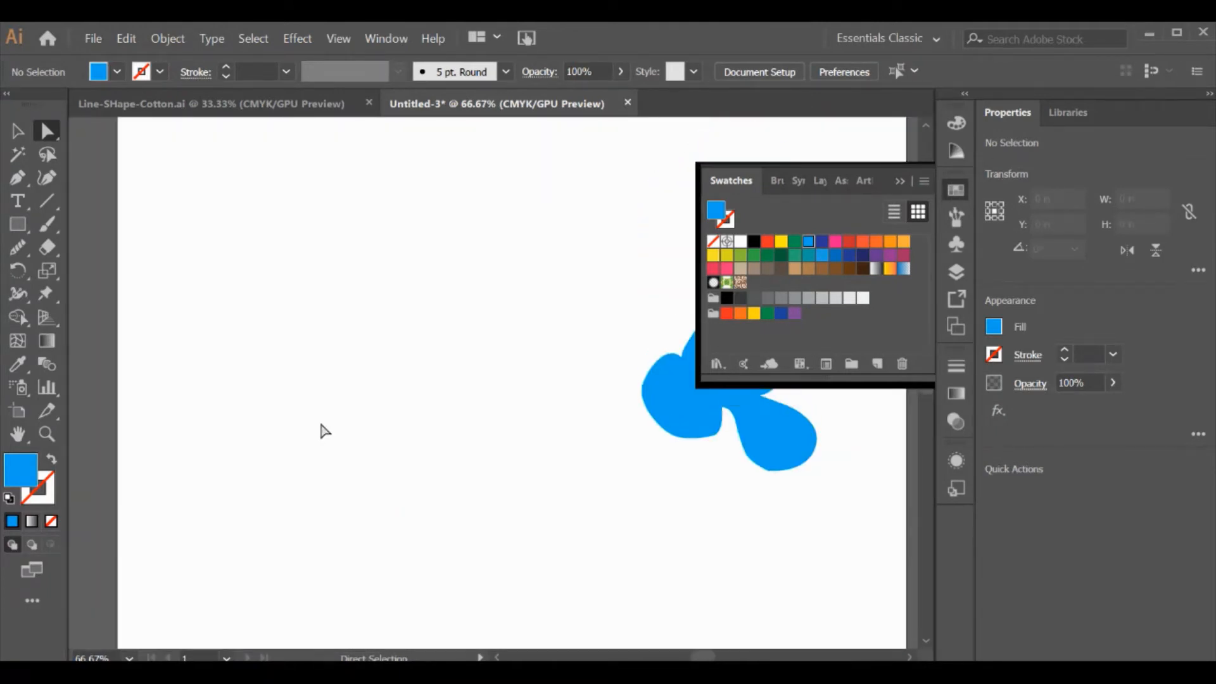
{"action": "left_click", "coordinate": [25, 223]}
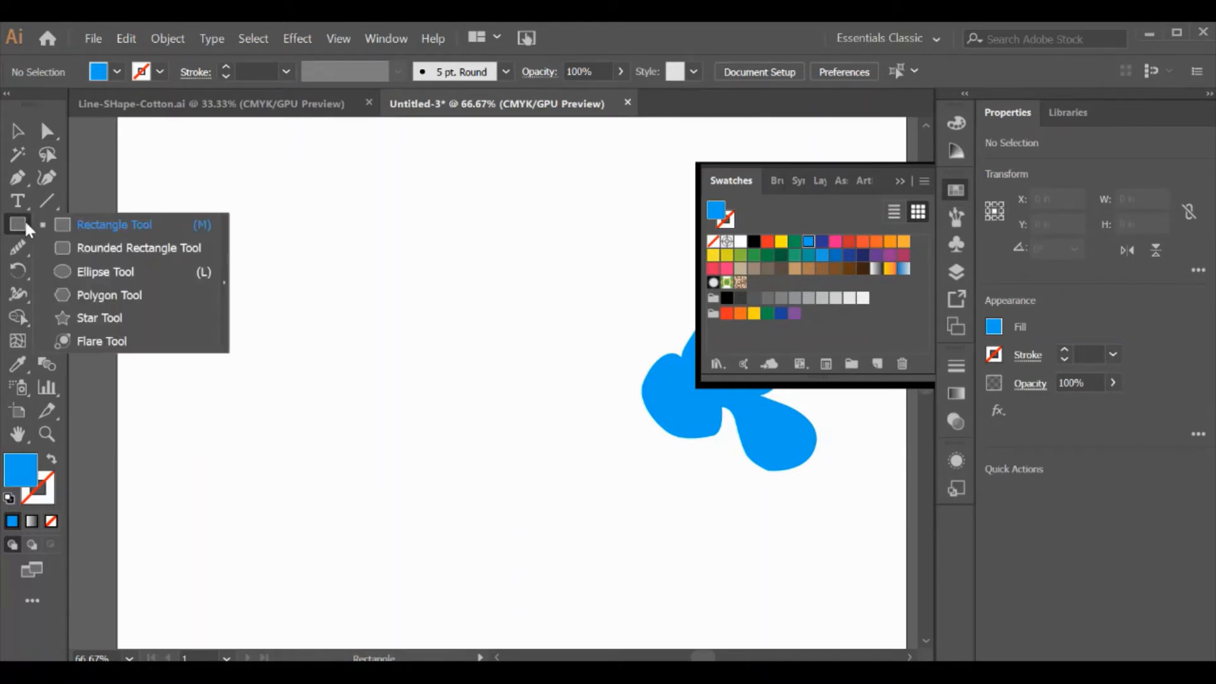
{"action": "left_click", "coordinate": [73, 269]}
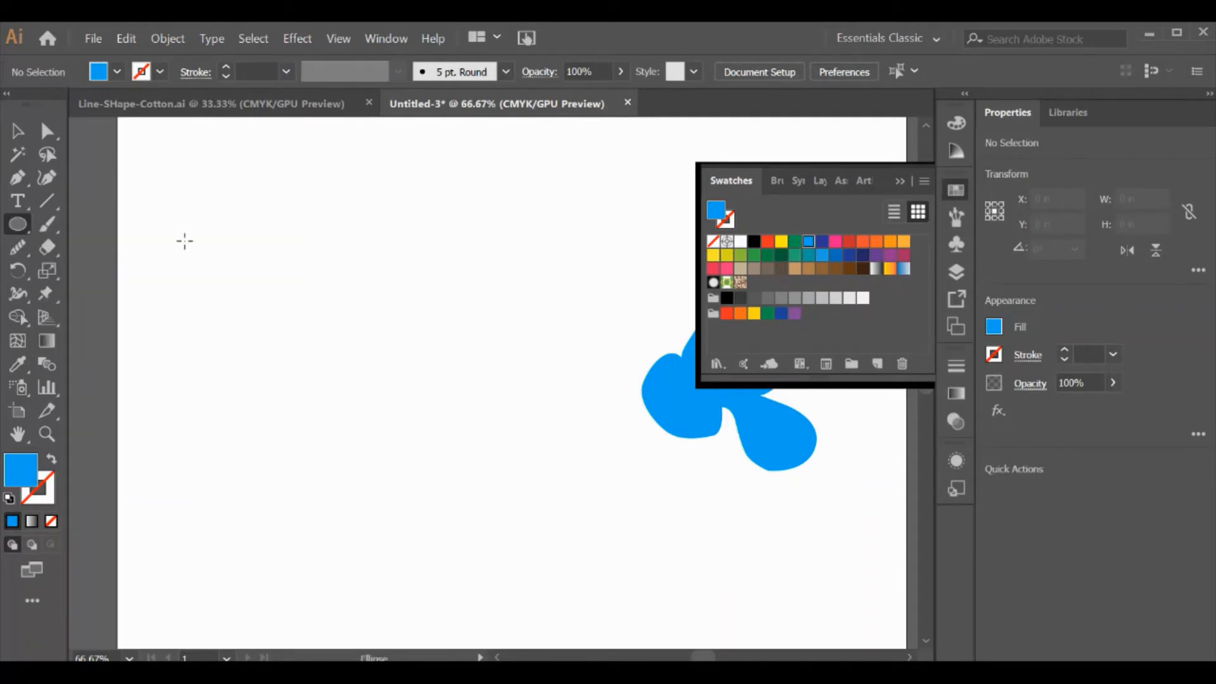
{"action": "left_click_drag", "start_coordinate": [185, 240], "coordinate": [299, 353]}
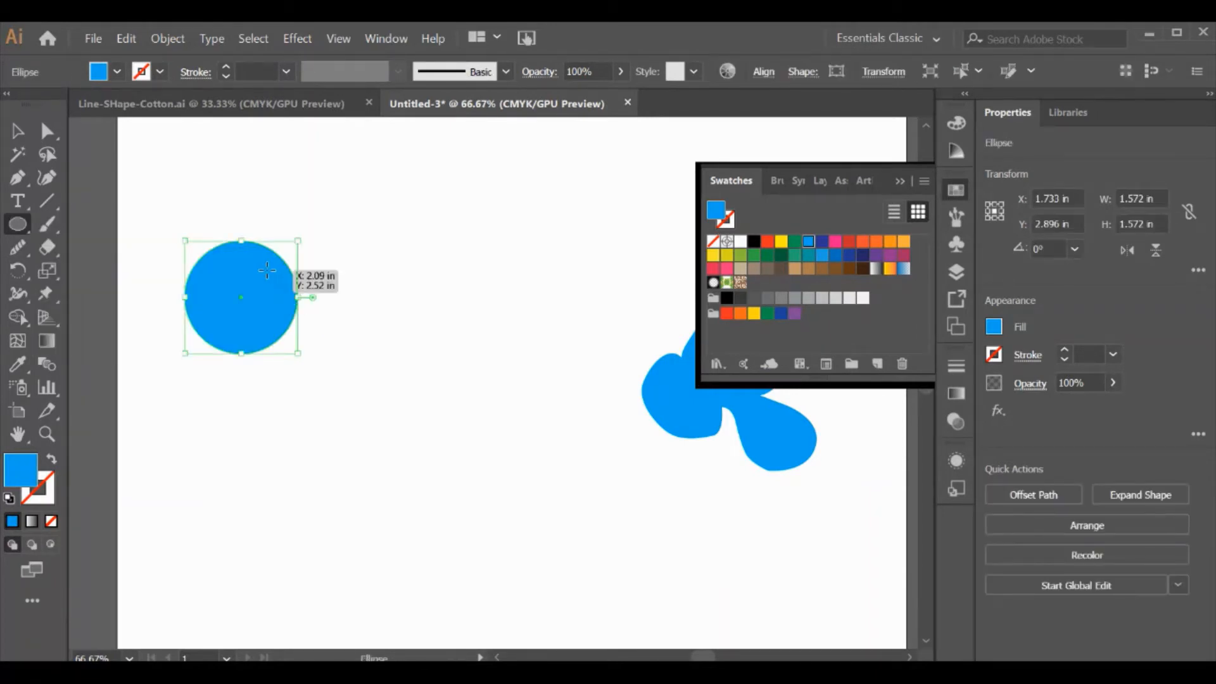
{"action": "mouse_move", "coordinate": [267, 270]}
{"action": "left_mouse_down"}
{"action": "mouse_move", "coordinate": [387, 326]}
{"action": "mouse_move", "coordinate": [411, 412]}
{"action": "left_mouse_up"}
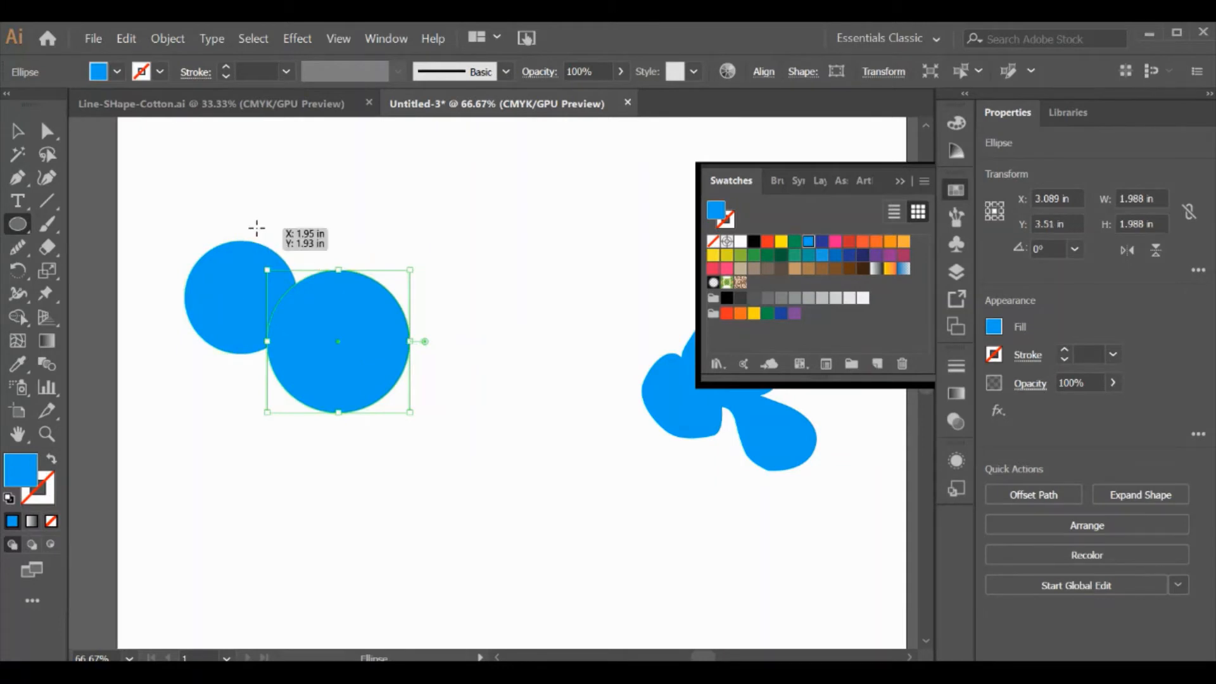
{"action": "left_click_drag", "start_coordinate": [256, 228], "coordinate": [333, 304]}
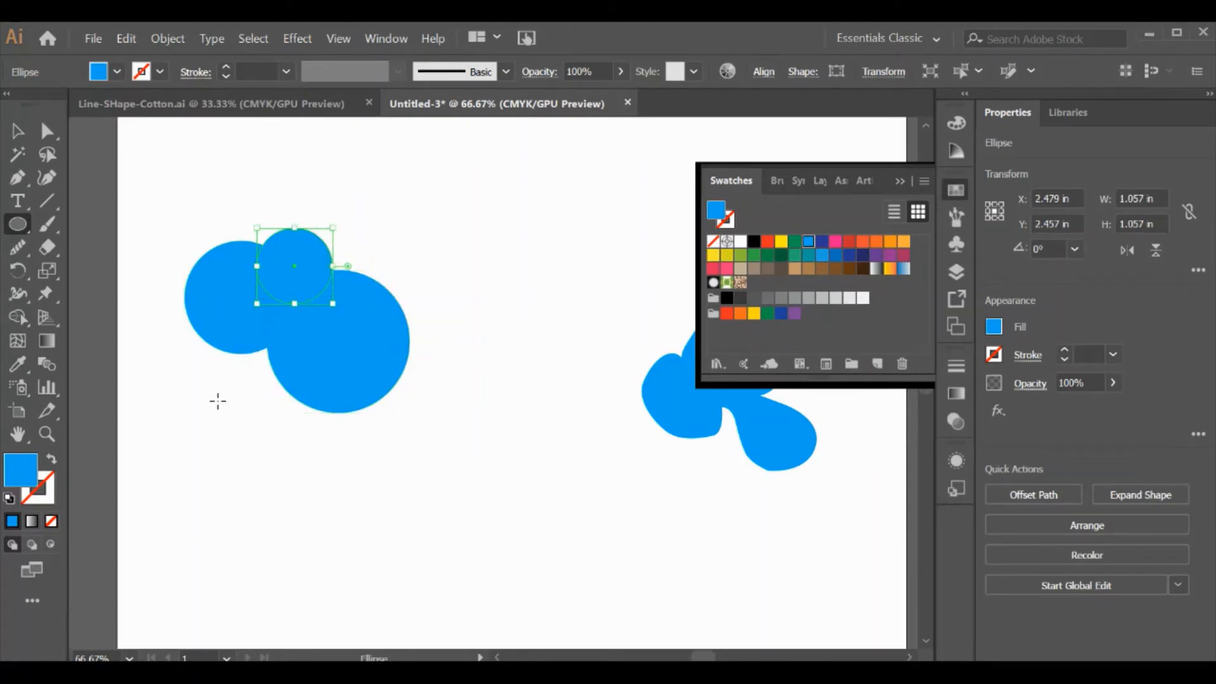
Add a flat ellipse about 2.21 by 0.70 in at the cluster's lower left and another circle overlapping its right end
{"action": "left_click_drag", "start_coordinate": [173, 352], "coordinate": [332, 401]}
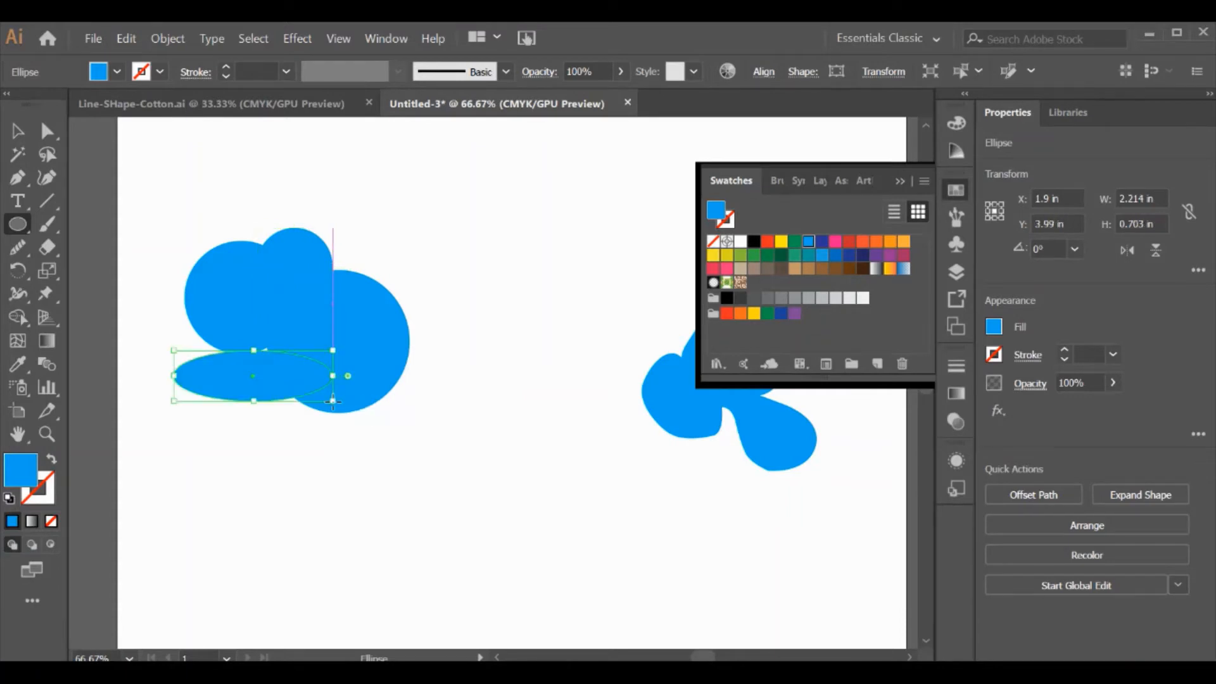
{"action": "left_click_drag", "start_coordinate": [415, 364], "coordinate": [472, 367]}
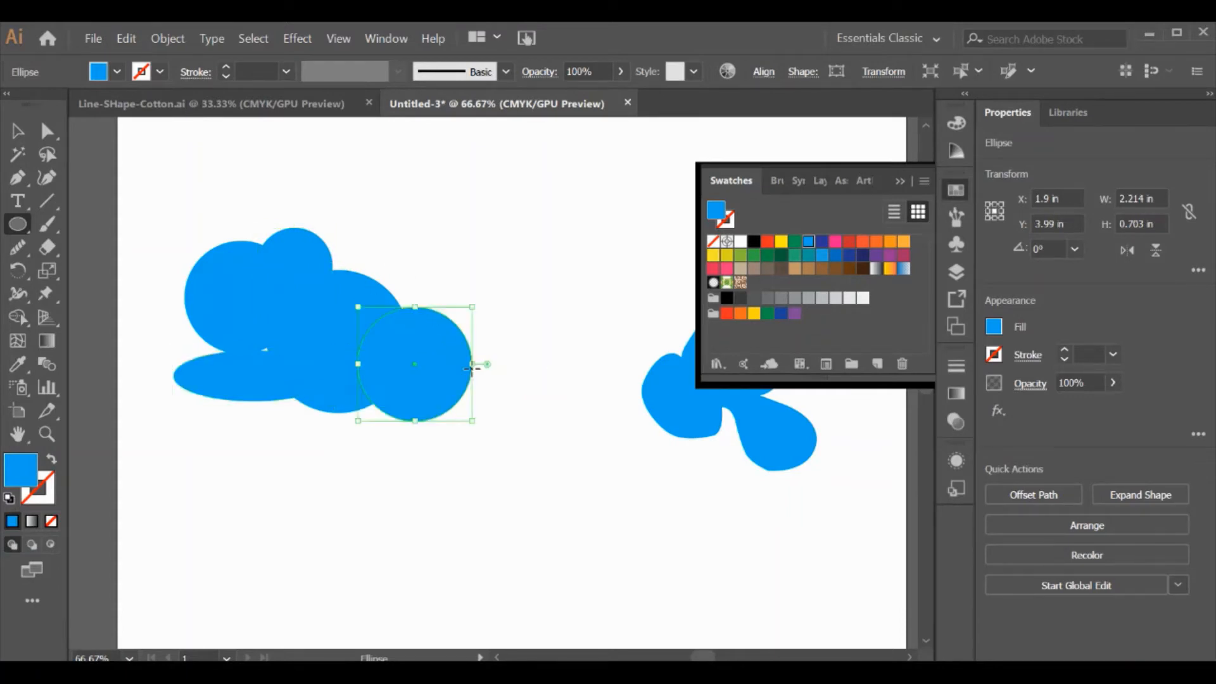
{"action": "left_click", "coordinate": [17, 131]}
{"action": "left_click", "coordinate": [293, 186]}
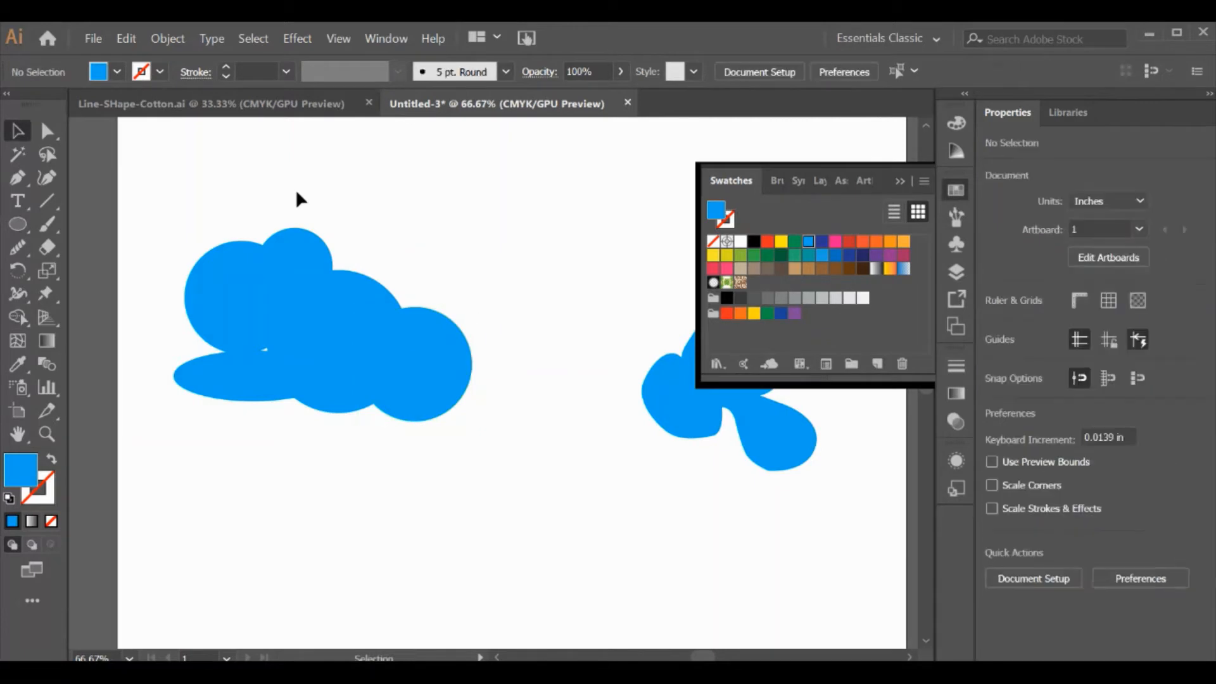
Make the flat ellipse taller and reposition it to close the gap below the upper-left circle
{"action": "left_click_drag", "start_coordinate": [245, 363], "coordinate": [257, 425]}
{"action": "left_click_drag", "start_coordinate": [269, 380], "coordinate": [269, 372]}
{"action": "left_click", "coordinate": [465, 217]}
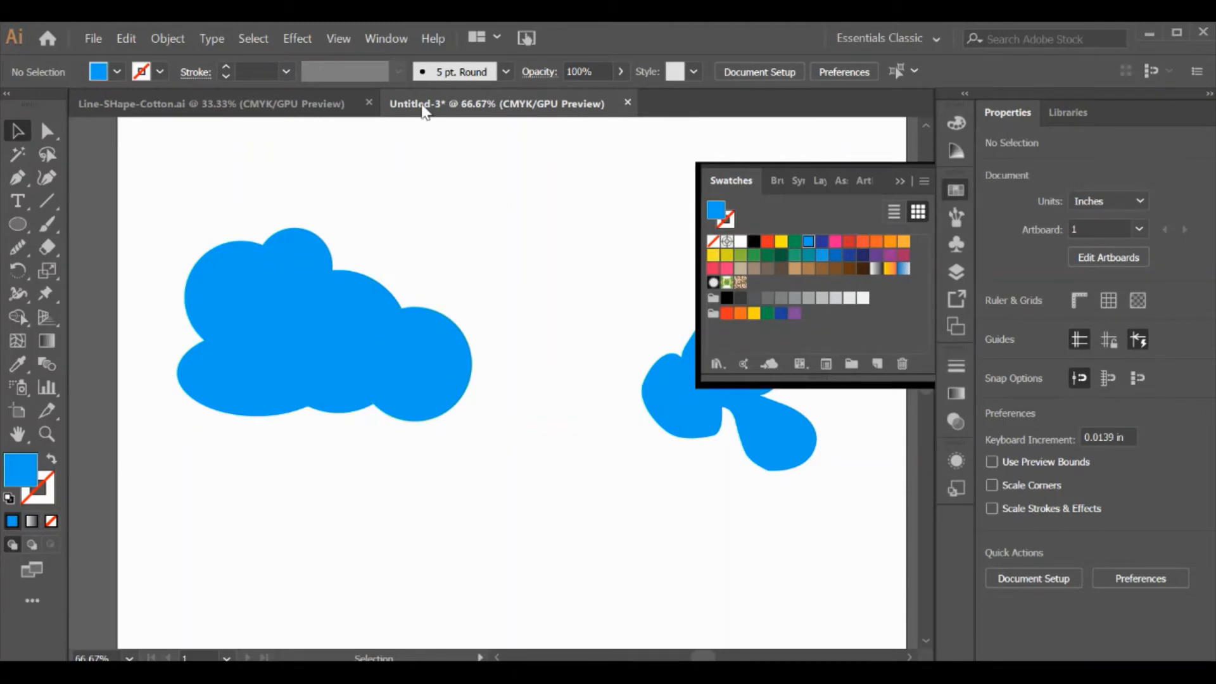
Show the Pathfinder options and select all five overlapping circles and ellipses of the cloud-like cluster
{"action": "left_click", "coordinate": [386, 40]}
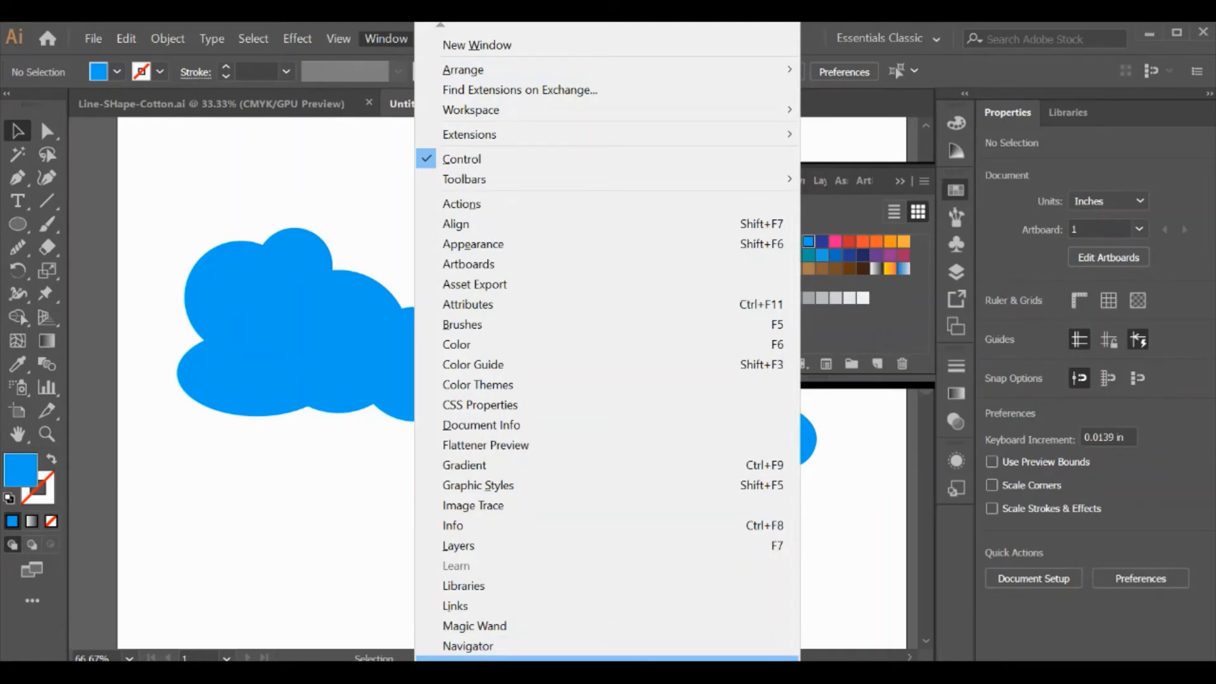
{"action": "left_click", "coordinate": [481, 659]}
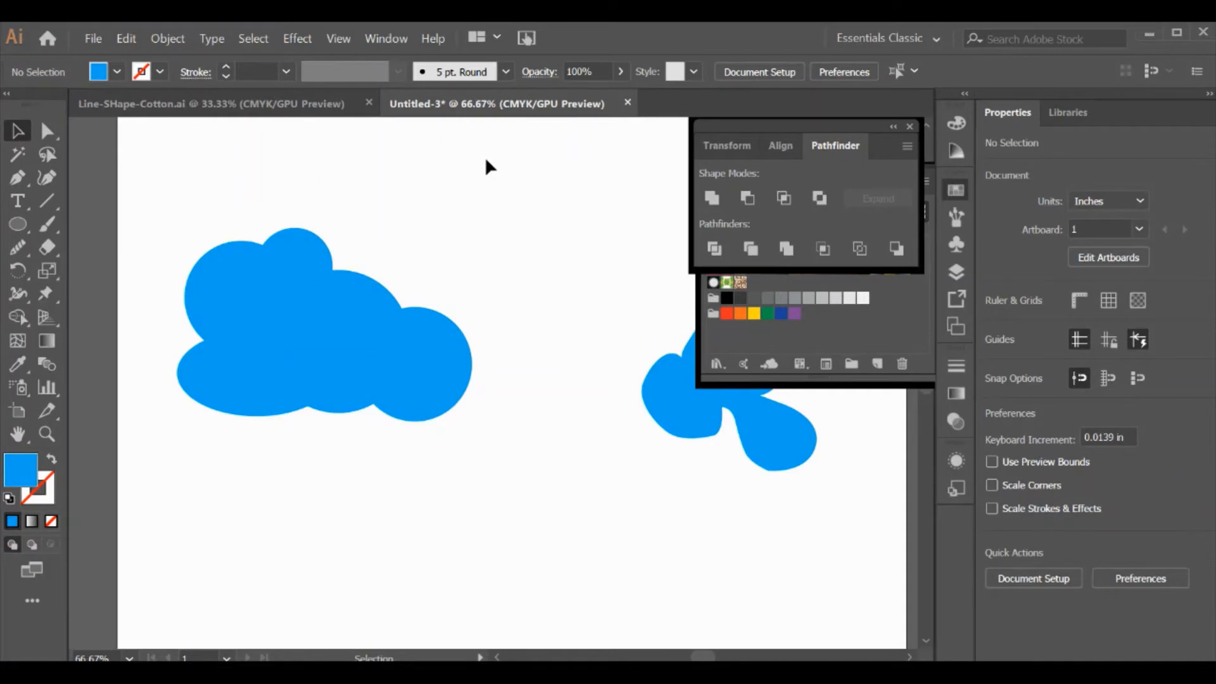
{"action": "left_click_drag", "start_coordinate": [163, 178], "coordinate": [548, 443]}
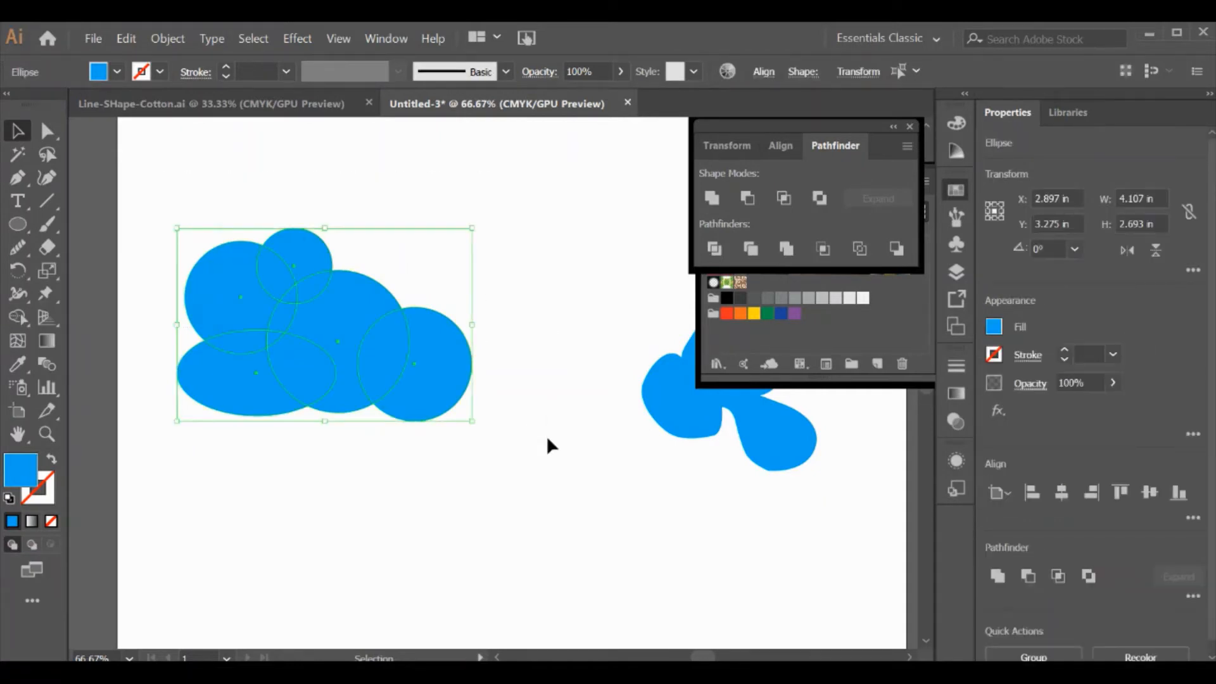
Try the Unite, Minus Front, Intersect and Exclude shape modes on the selected ellipses, undoing the changes between trials
{"action": "left_click", "coordinate": [713, 199]}
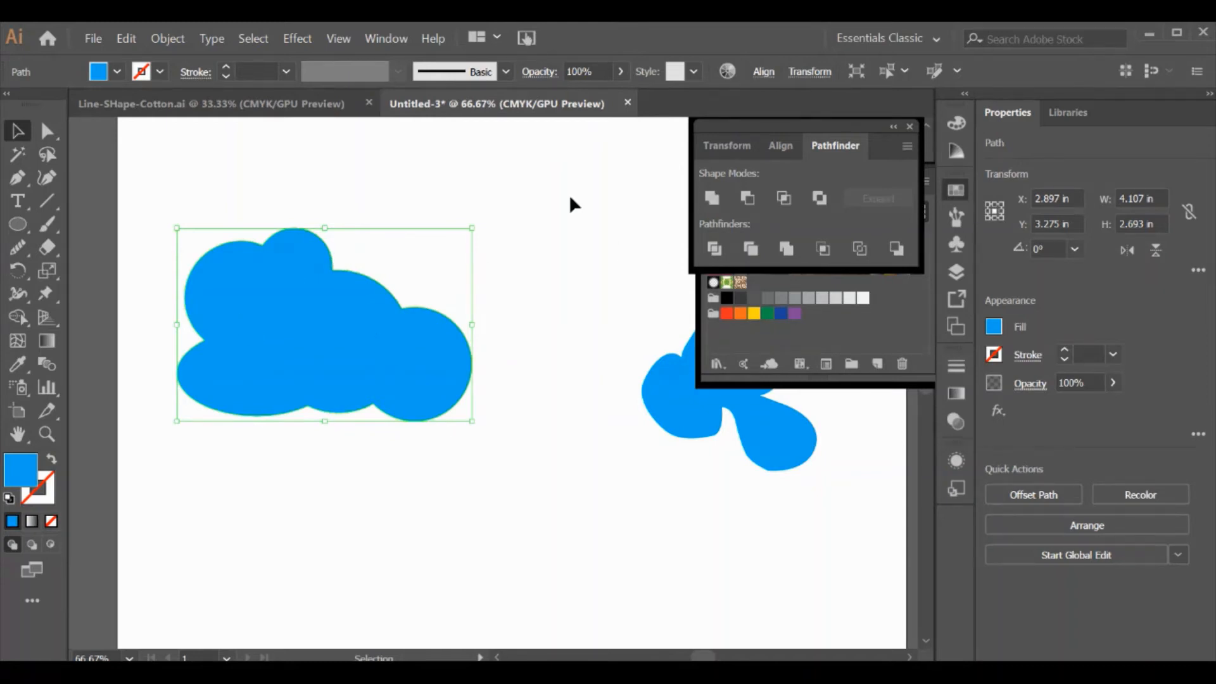
{"action": "key", "text": "ctrl+z"}
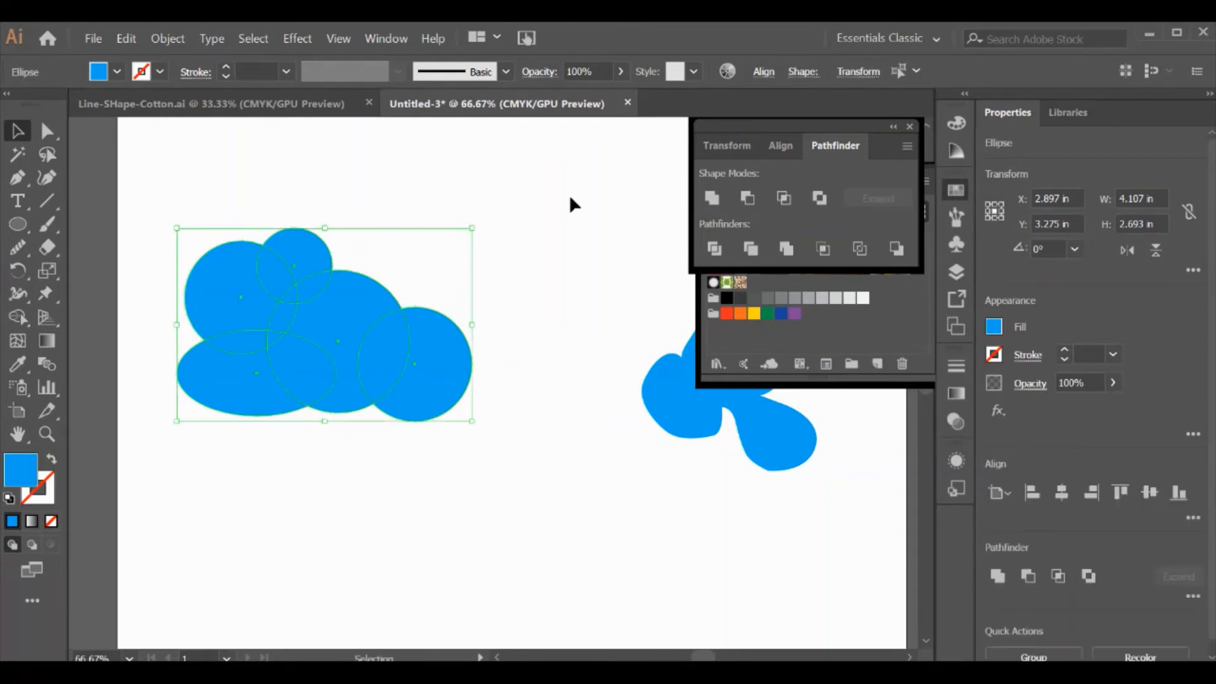
{"action": "left_click", "coordinate": [742, 200]}
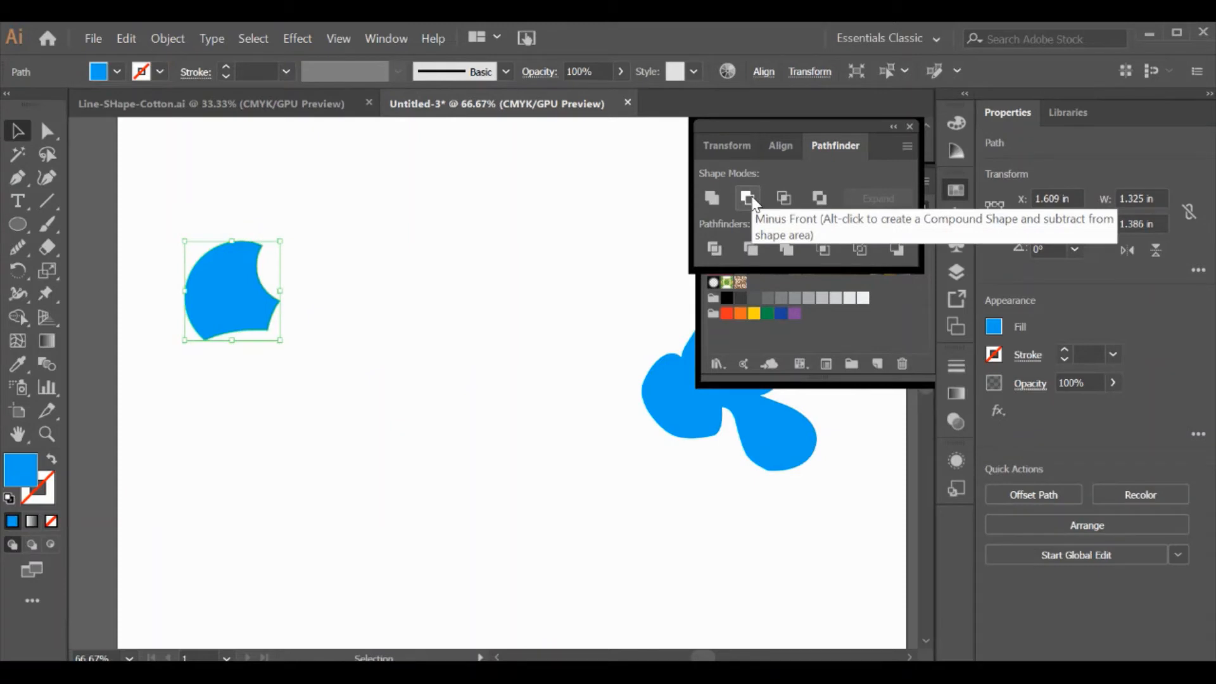
{"action": "key", "text": "ctrl+z"}
{"action": "left_click", "coordinate": [785, 200]}
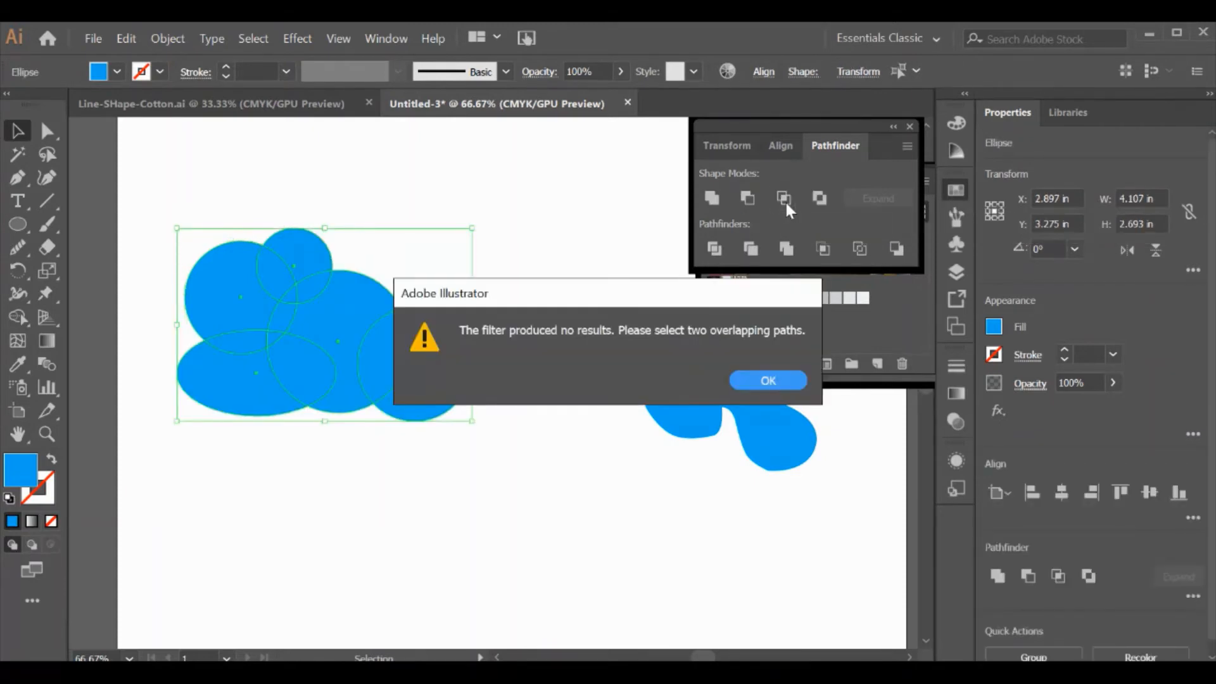
{"action": "left_click", "coordinate": [747, 380]}
{"action": "left_click", "coordinate": [820, 199]}
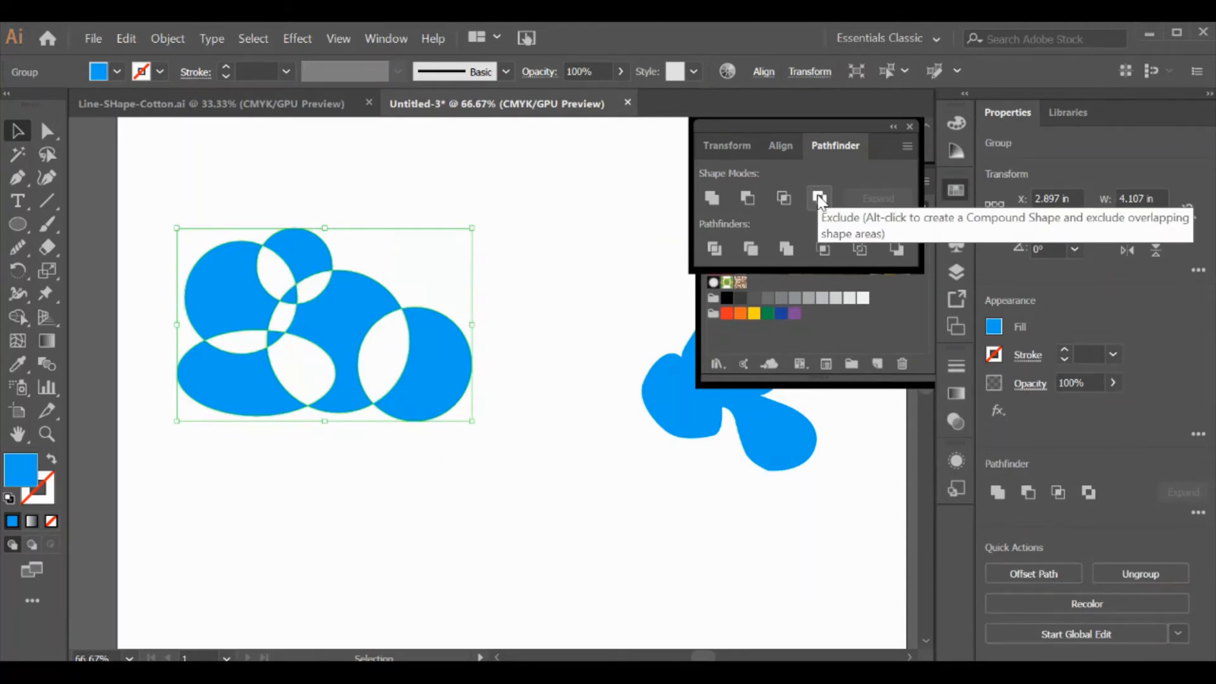
{"action": "key", "text": "ctrl+z"}
Unite the selected ellipses into a single cloud shape and move the Pathfinder options clear of the color swatches
{"action": "left_click", "coordinate": [715, 198]}
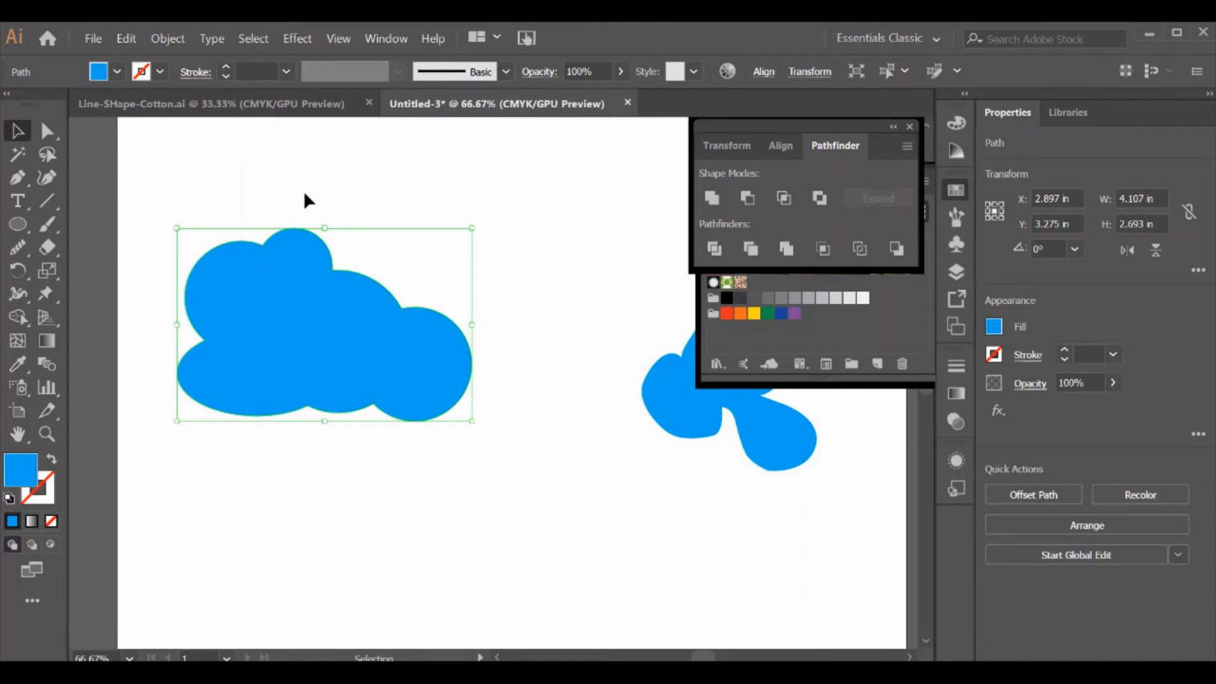
{"action": "left_click", "coordinate": [776, 147]}
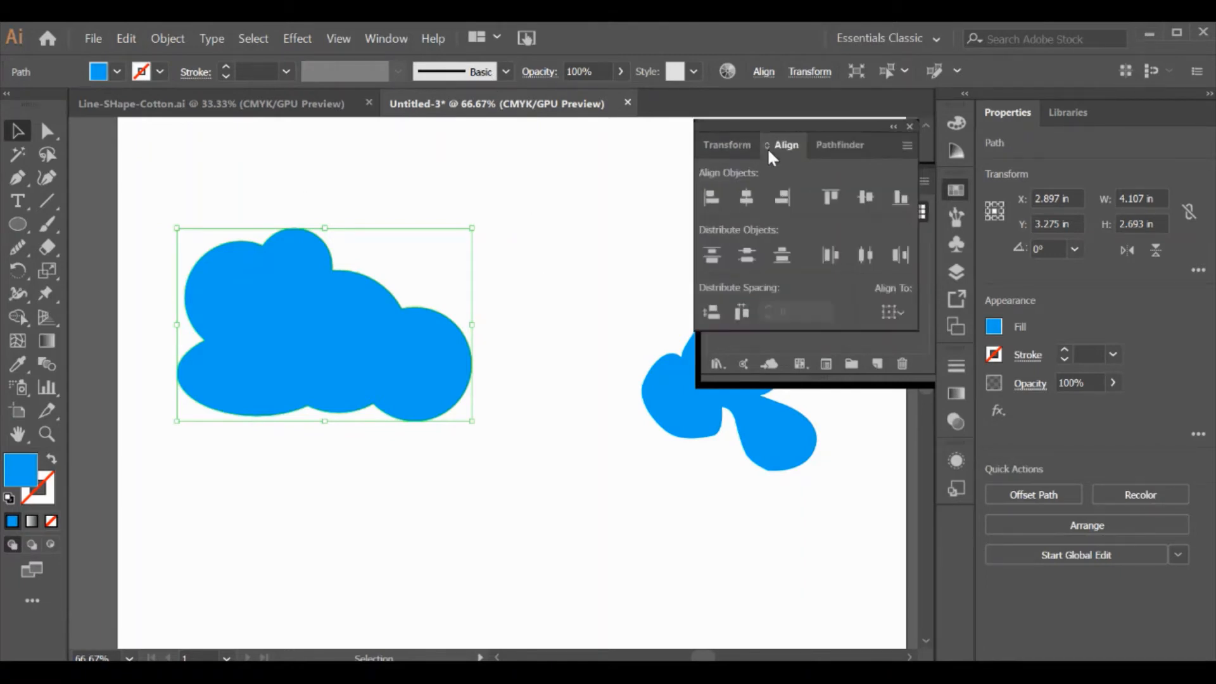
{"action": "left_click", "coordinate": [728, 147]}
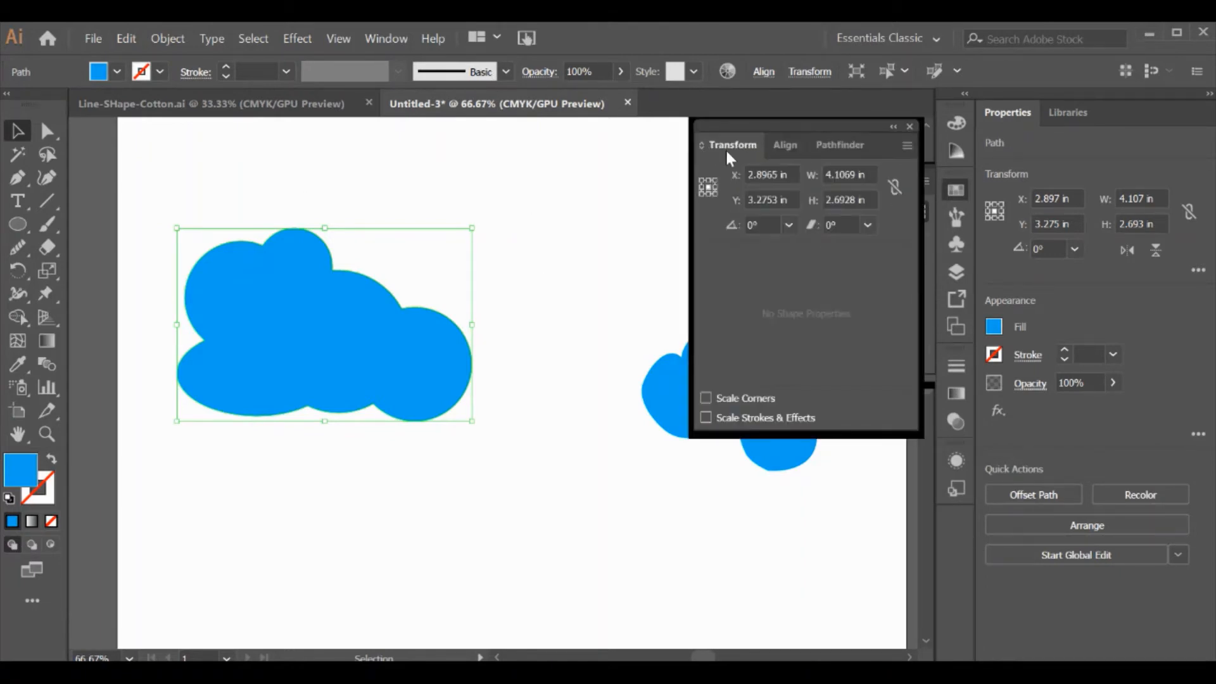
{"action": "left_click", "coordinate": [821, 145]}
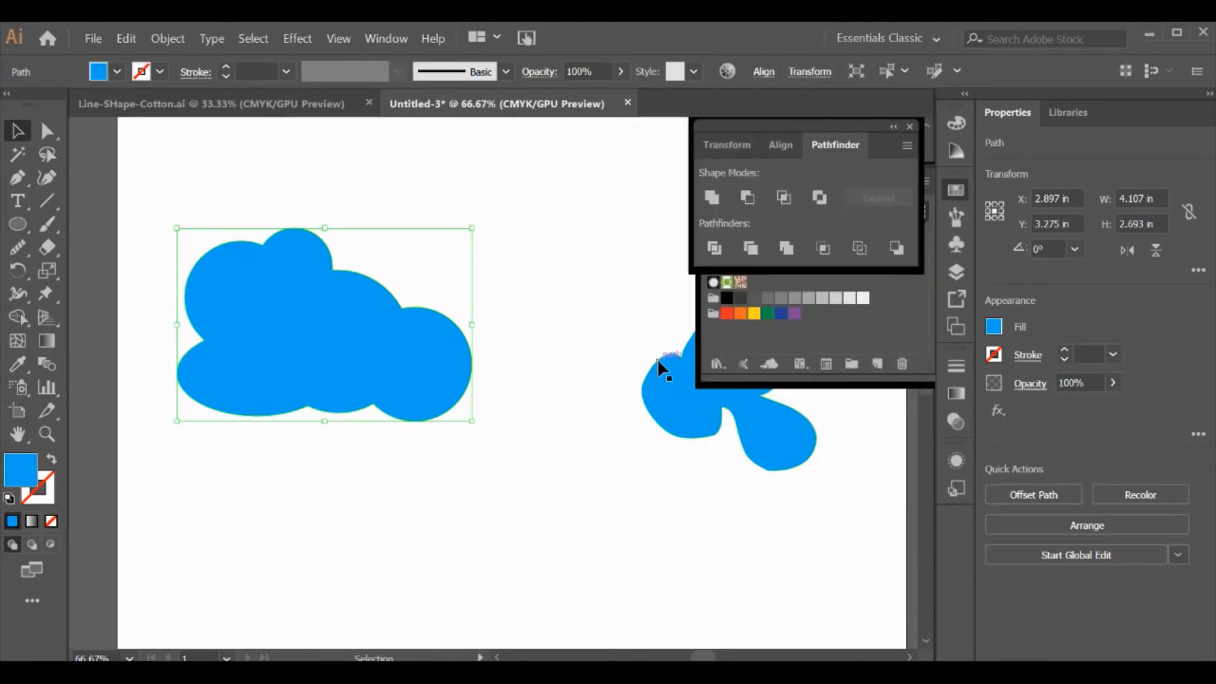
{"action": "left_click_drag", "start_coordinate": [839, 127], "coordinate": [668, 78]}
{"action": "left_click", "coordinate": [803, 213]}
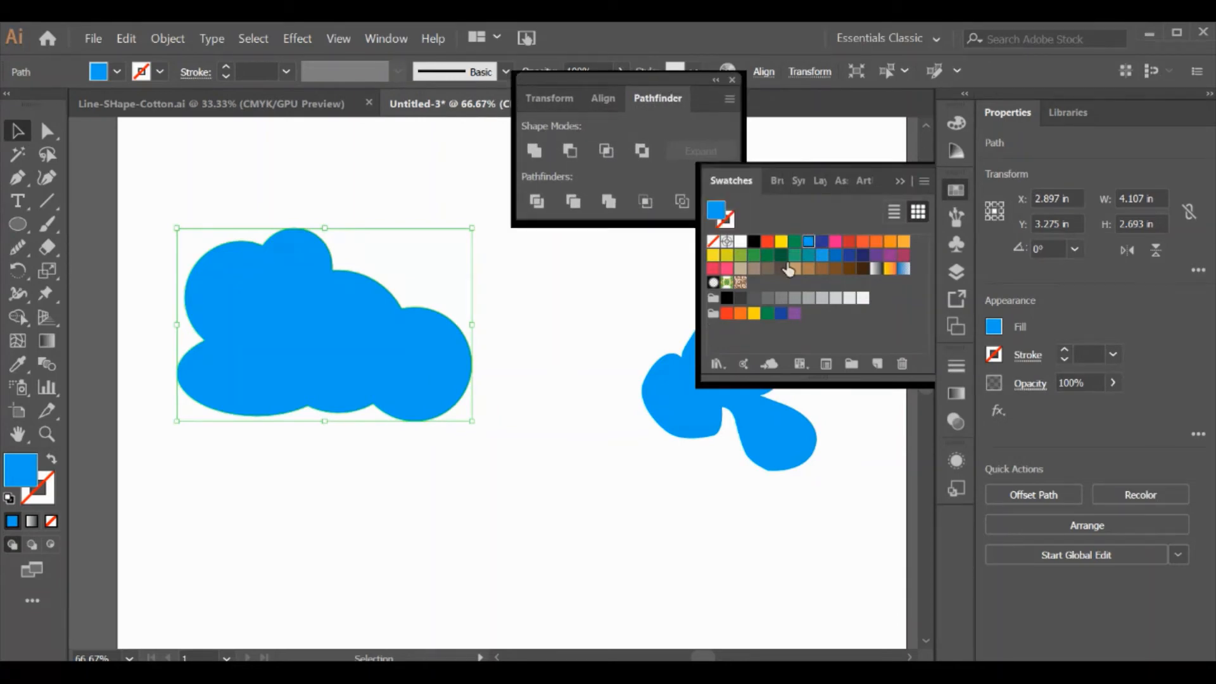
Change the cloud shape's fill to an olive green picked from the color spectrum
{"action": "left_click", "coordinate": [953, 155]}
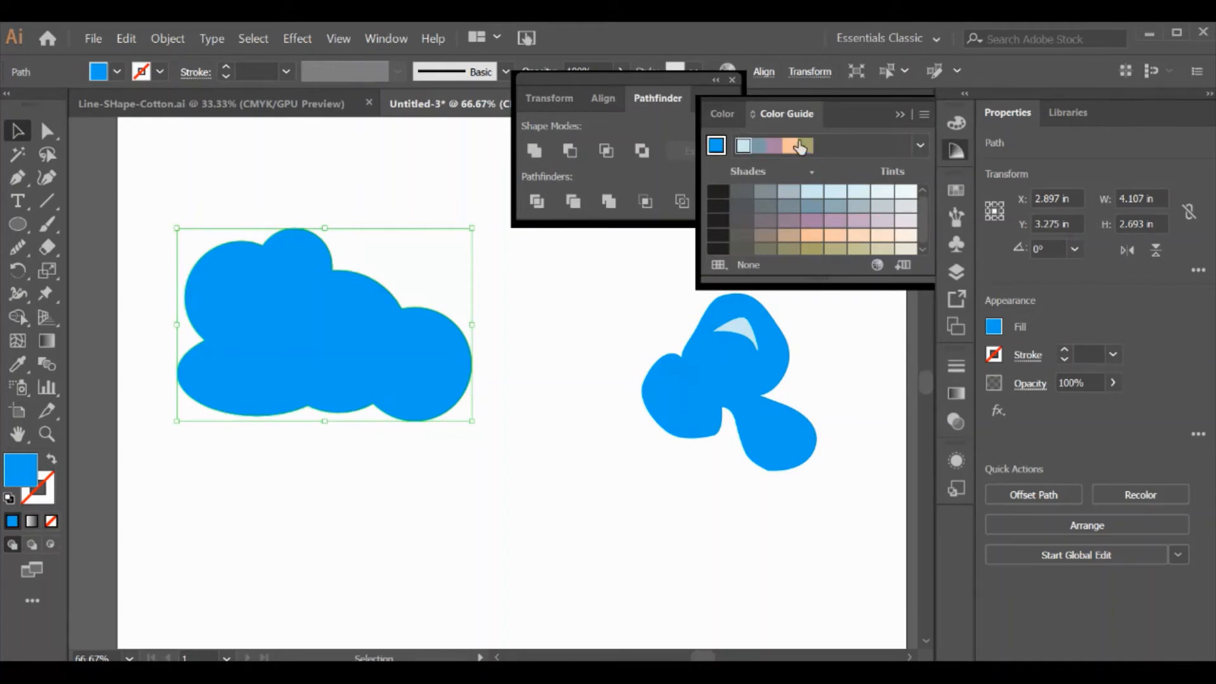
{"action": "left_click", "coordinate": [963, 116]}
{"action": "left_click", "coordinate": [829, 190]}
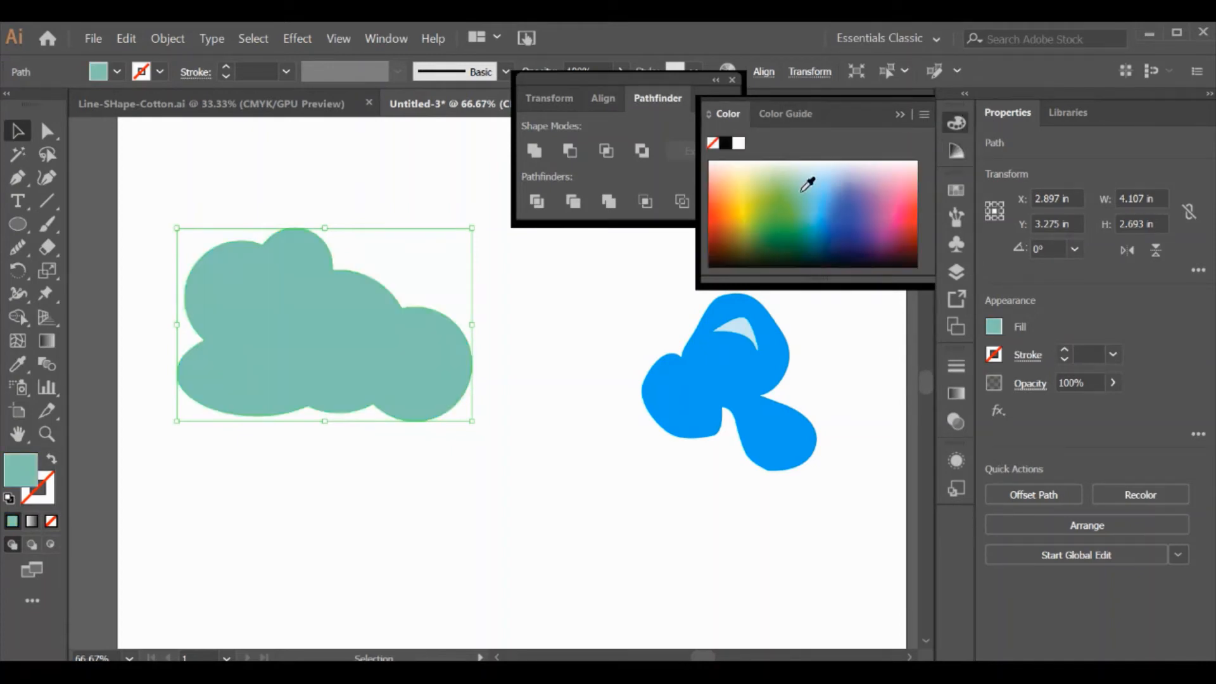
{"action": "left_click_drag", "start_coordinate": [807, 184], "coordinate": [763, 207]}
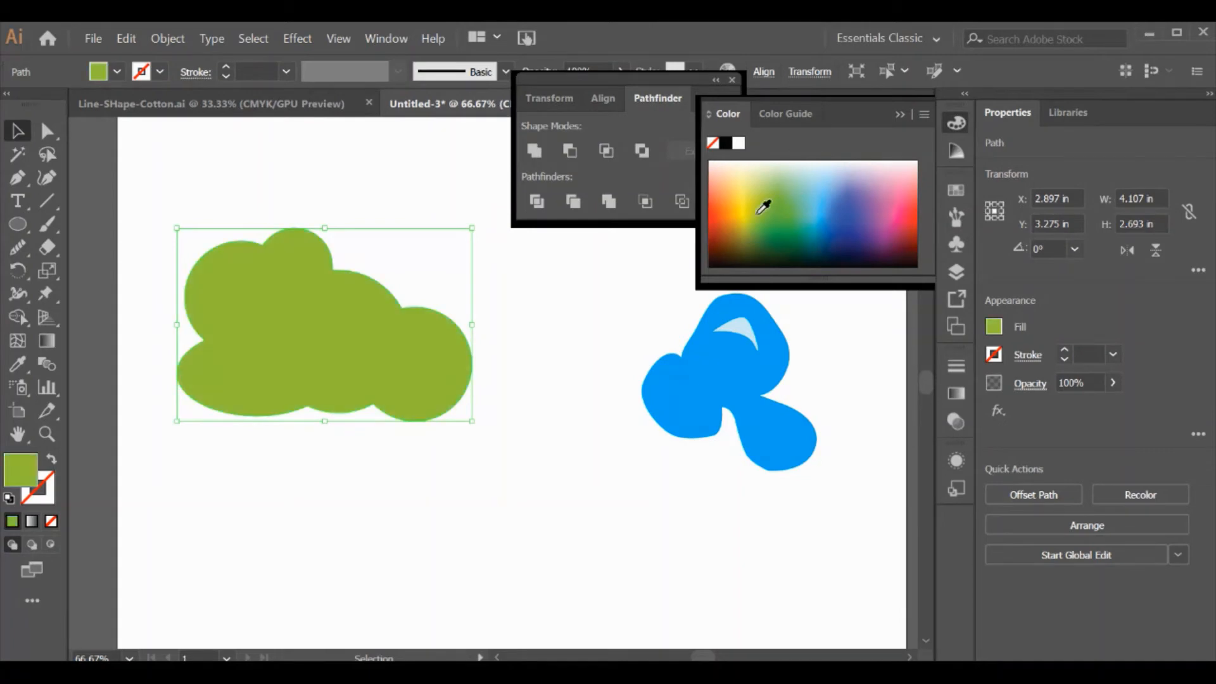
Change the large cloud shape's fill to a light sky blue from the color spectrum and deselect it
{"action": "left_click_drag", "start_coordinate": [831, 180], "coordinate": [828, 182]}
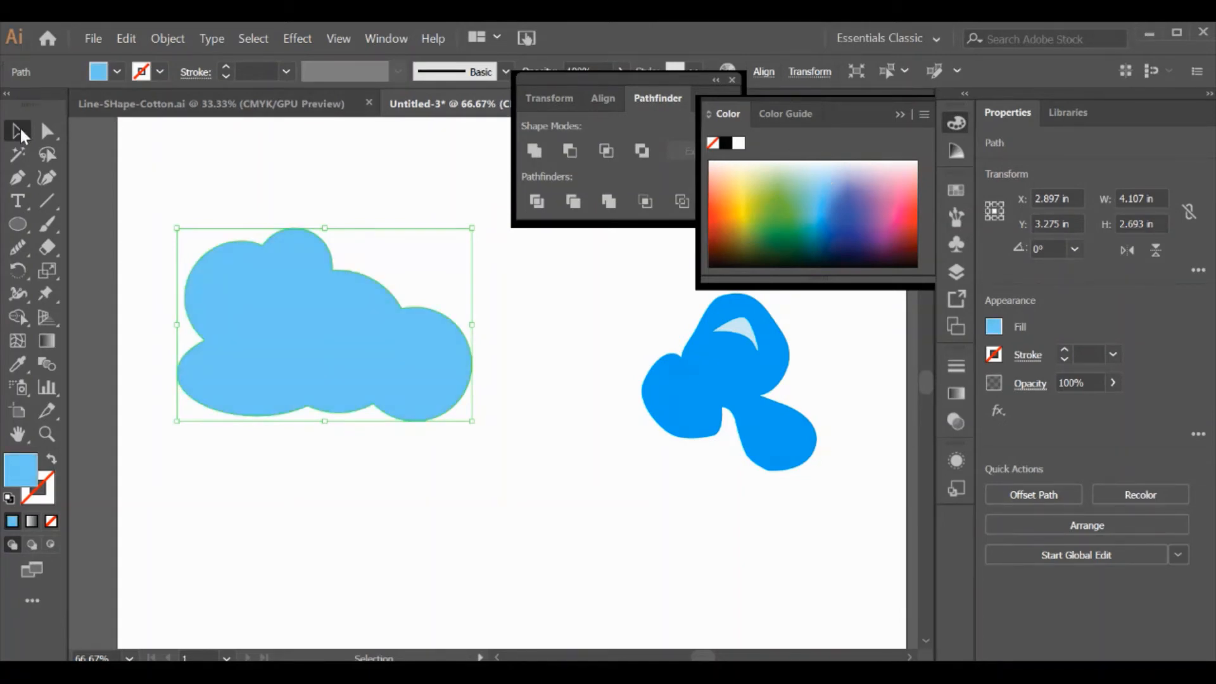
{"action": "left_click", "coordinate": [185, 155]}
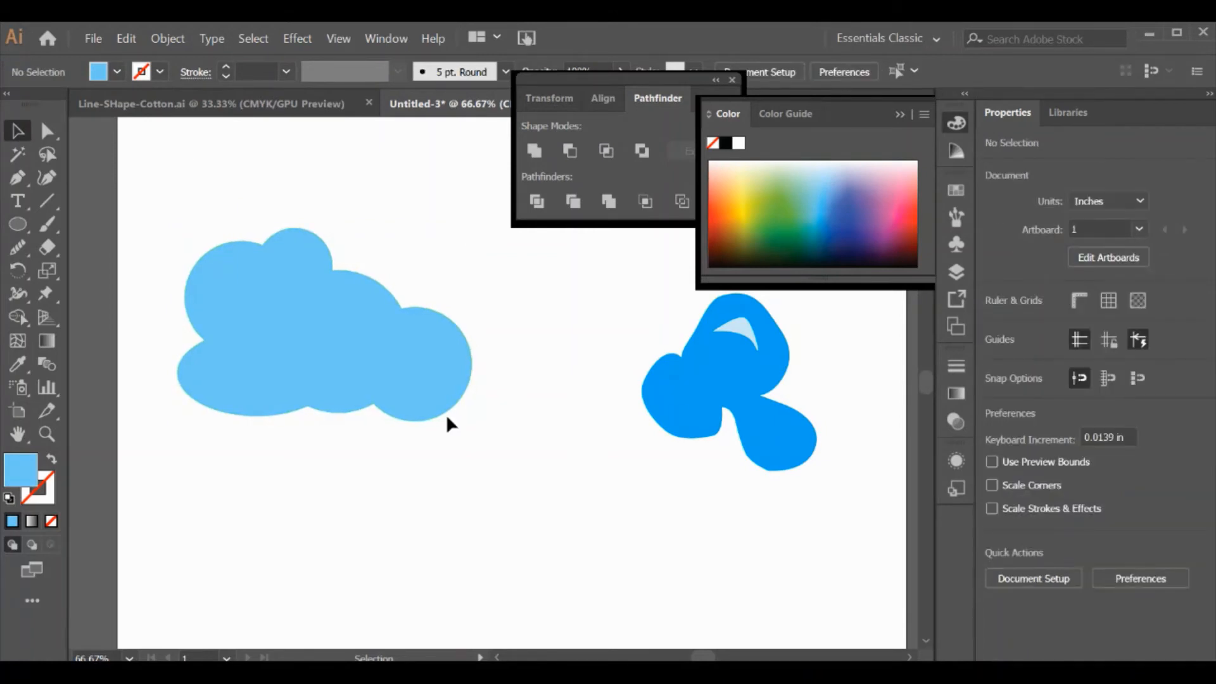
Sketch an open, wavy cloud outline about 1.9 by 1.6 in below the large cloud with the Pencil tool
{"action": "scroll", "coordinate": [686, 423], "scroll_direction": "up", "scroll_amount": 5}
{"action": "scroll", "coordinate": [686, 423], "scroll_direction": "down", "scroll_amount": 6}
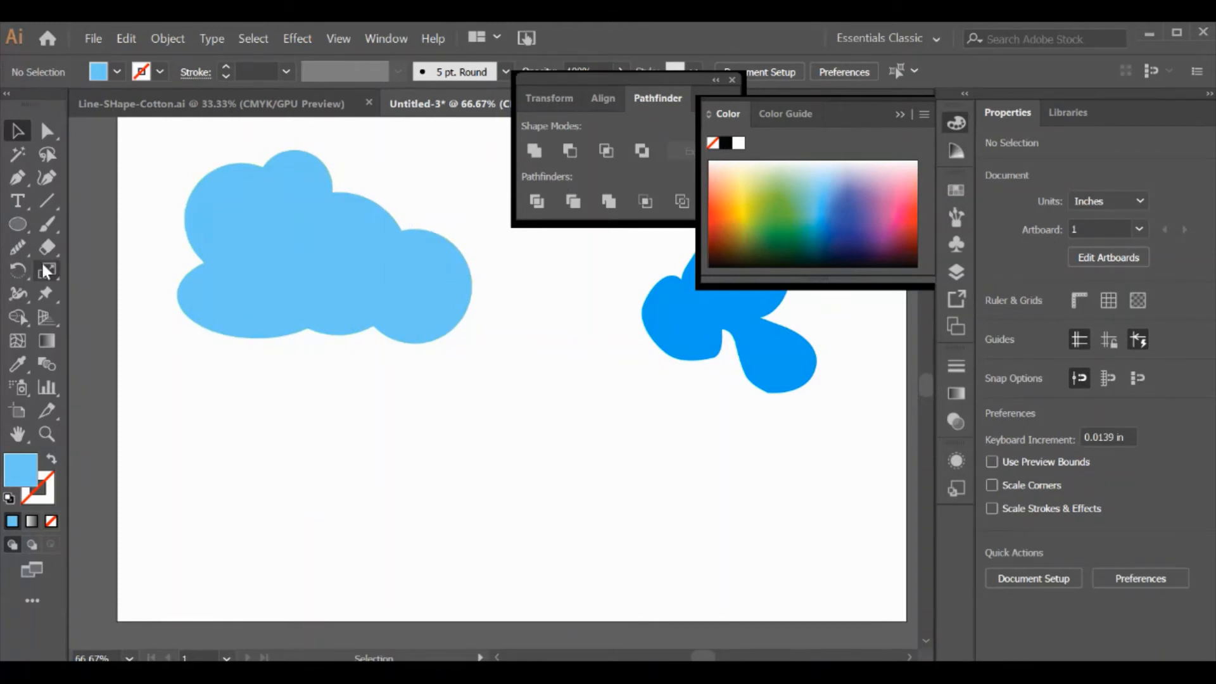
{"action": "left_click", "coordinate": [19, 249]}
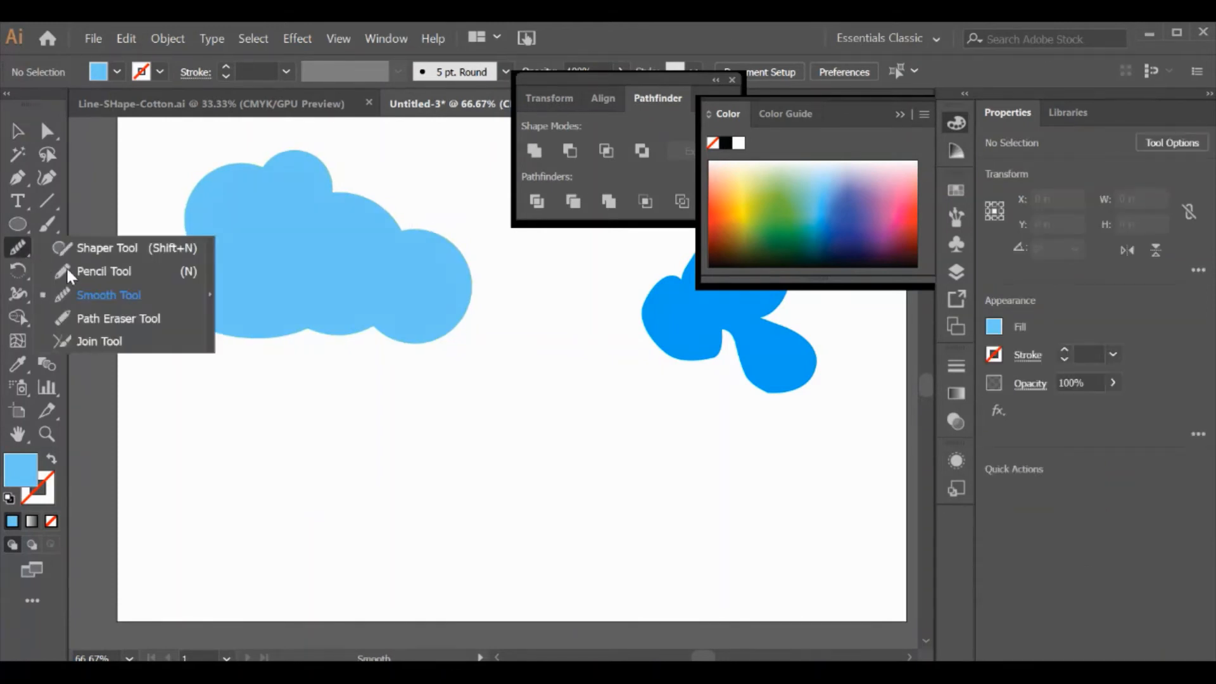
{"action": "left_click", "coordinate": [68, 271]}
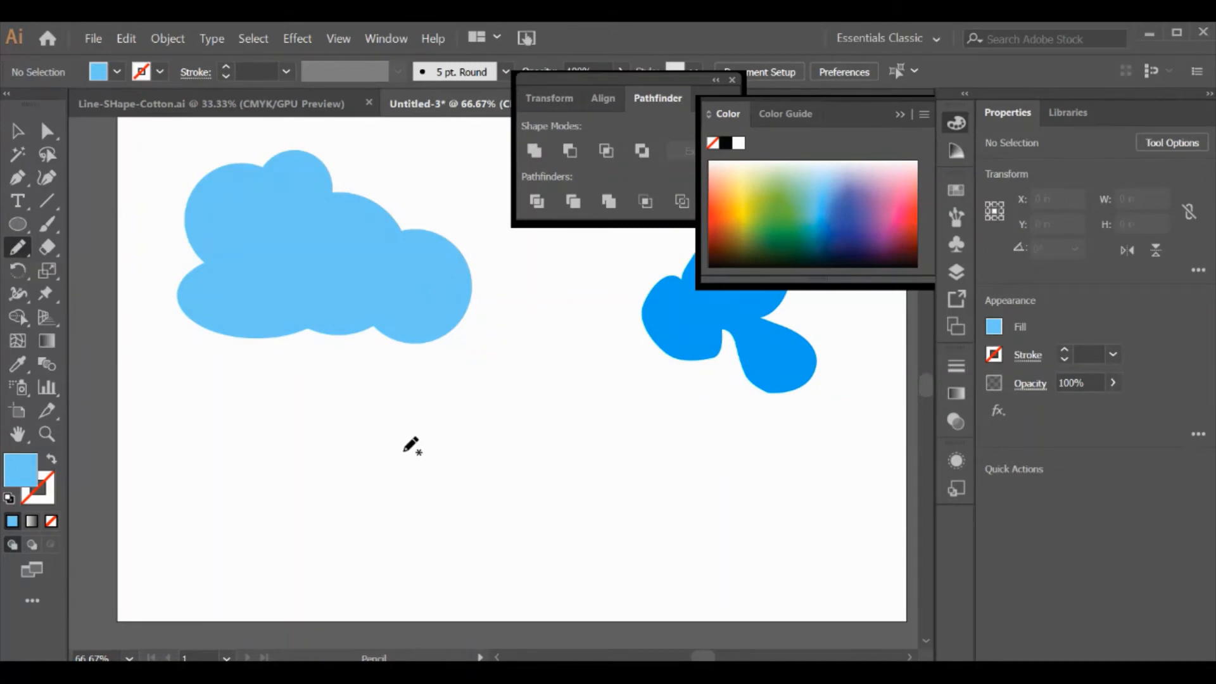
{"action": "mouse_move", "coordinate": [362, 449]}
{"action": "left_mouse_down"}
{"action": "mouse_move", "coordinate": [442, 455]}
{"action": "mouse_move", "coordinate": [425, 497]}
{"action": "mouse_move", "coordinate": [432, 533]}
{"action": "mouse_move", "coordinate": [321, 509]}
{"action": "mouse_move", "coordinate": [332, 486]}
{"action": "mouse_move", "coordinate": [316, 451]}
{"action": "mouse_move", "coordinate": [368, 436]}
{"action": "left_mouse_up"}
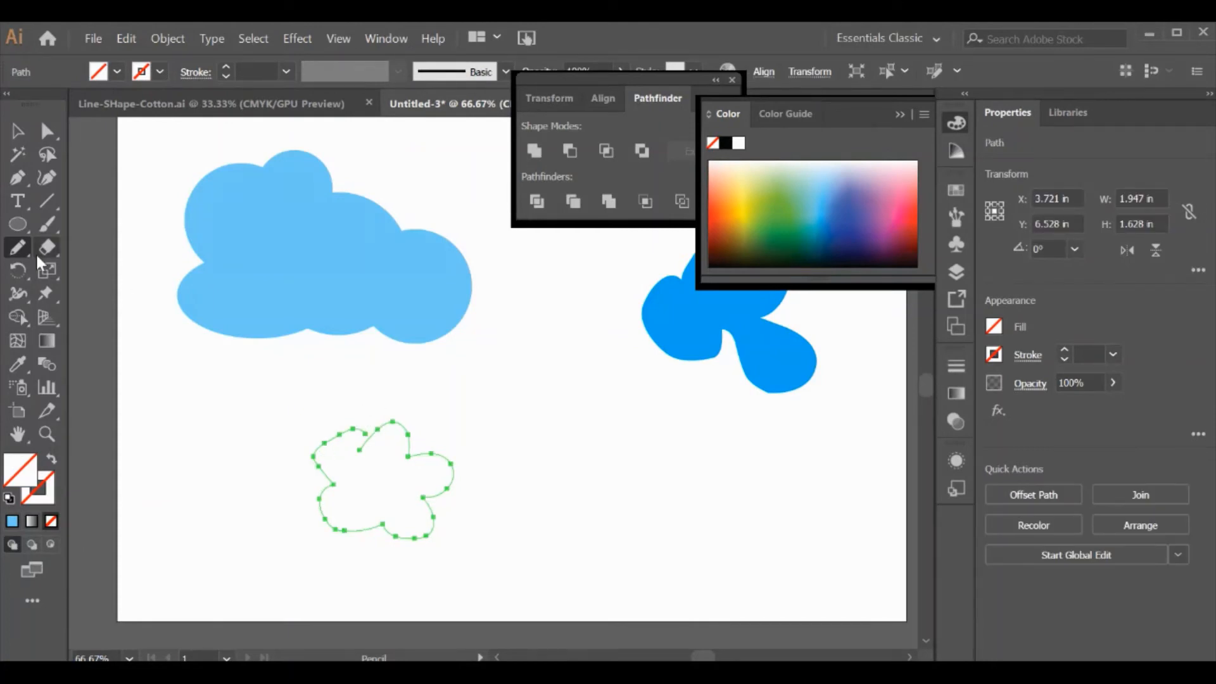
Check the Pencil tool options with Fidelity at Smooth, and sketch a closed cloud outline about 2.7 by 2 in beside the first outline
{"action": "double_click", "coordinate": [16, 251]}
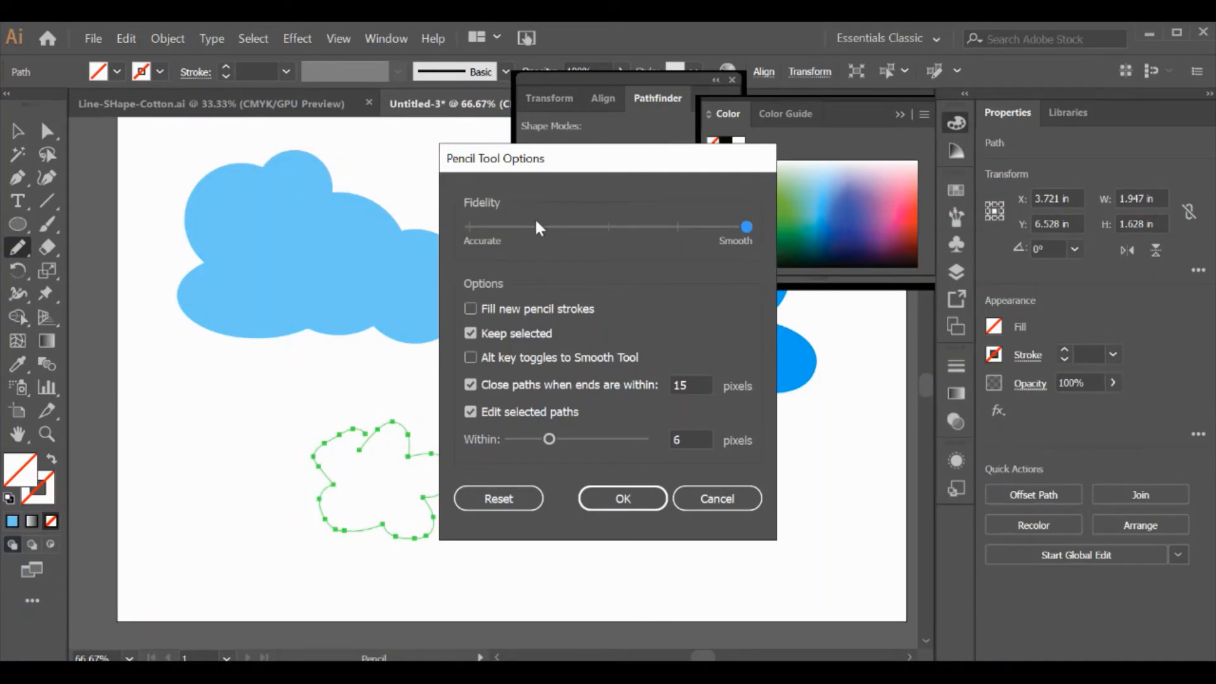
{"action": "left_click", "coordinate": [643, 499]}
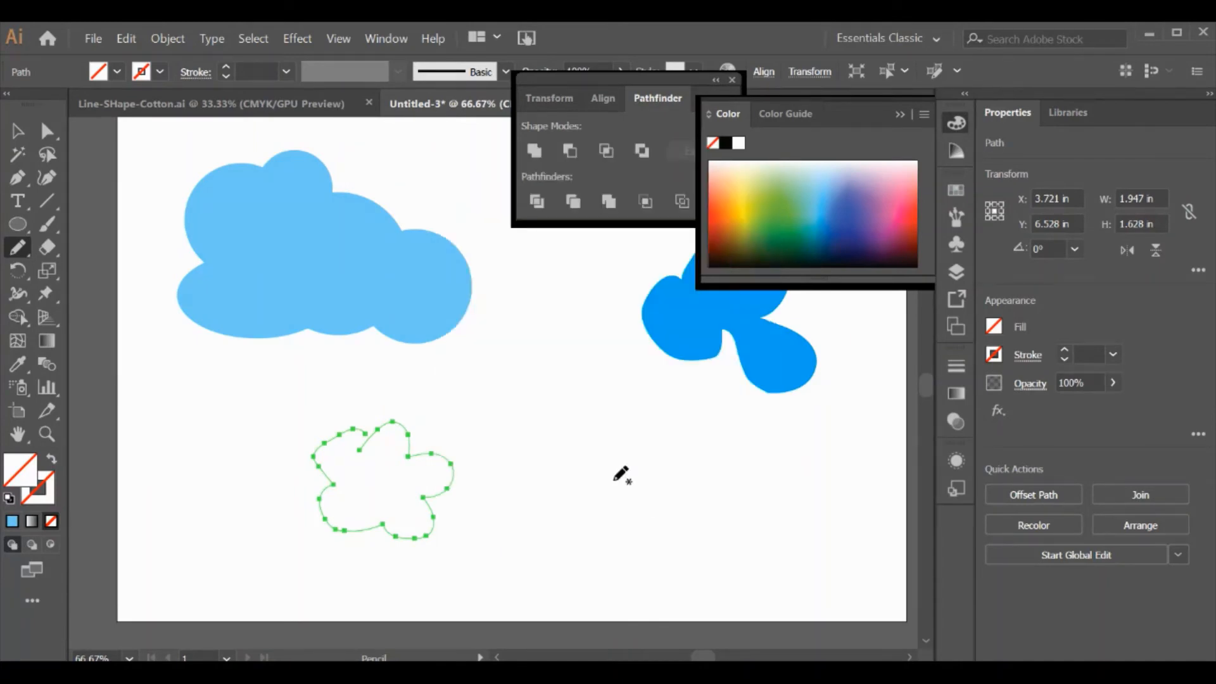
{"action": "mouse_move", "coordinate": [543, 444]}
{"action": "left_mouse_down"}
{"action": "mouse_move", "coordinate": [627, 399]}
{"action": "mouse_move", "coordinate": [675, 431]}
{"action": "mouse_move", "coordinate": [719, 419]}
{"action": "mouse_move", "coordinate": [708, 496]}
{"action": "mouse_move", "coordinate": [666, 513]}
{"action": "mouse_move", "coordinate": [544, 497]}
{"action": "mouse_move", "coordinate": [543, 447]}
{"action": "left_mouse_up"}
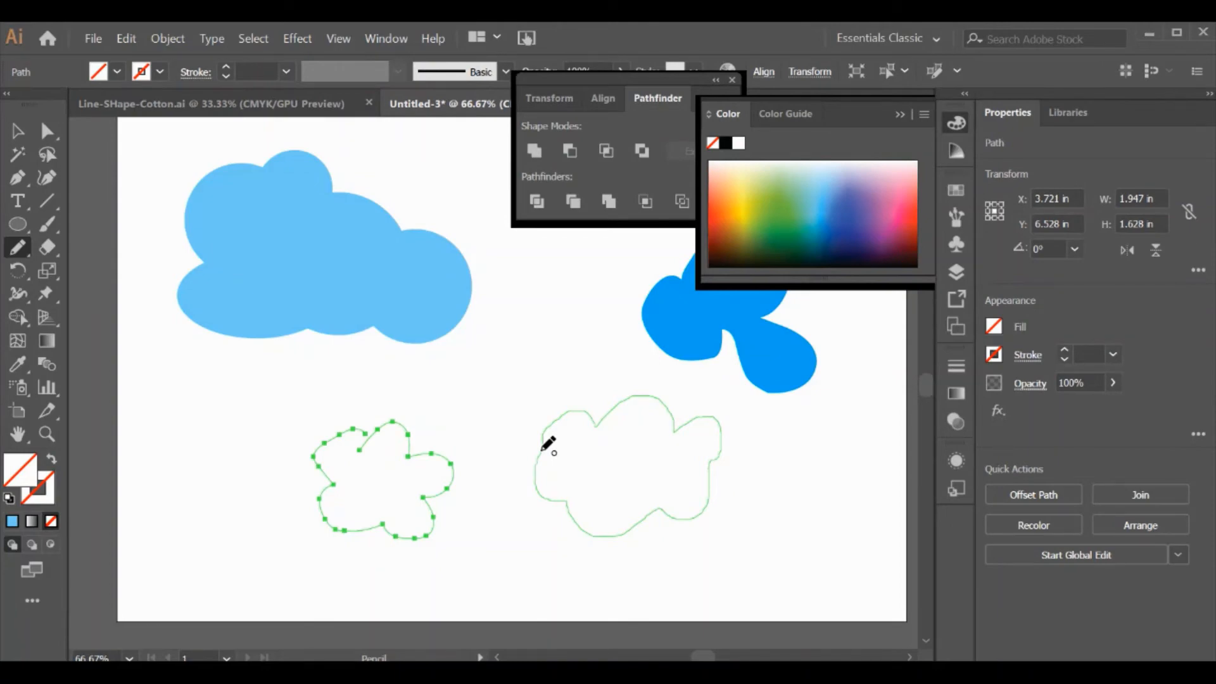
{"action": "left_click_drag", "start_coordinate": [543, 447], "coordinate": [542, 447]}
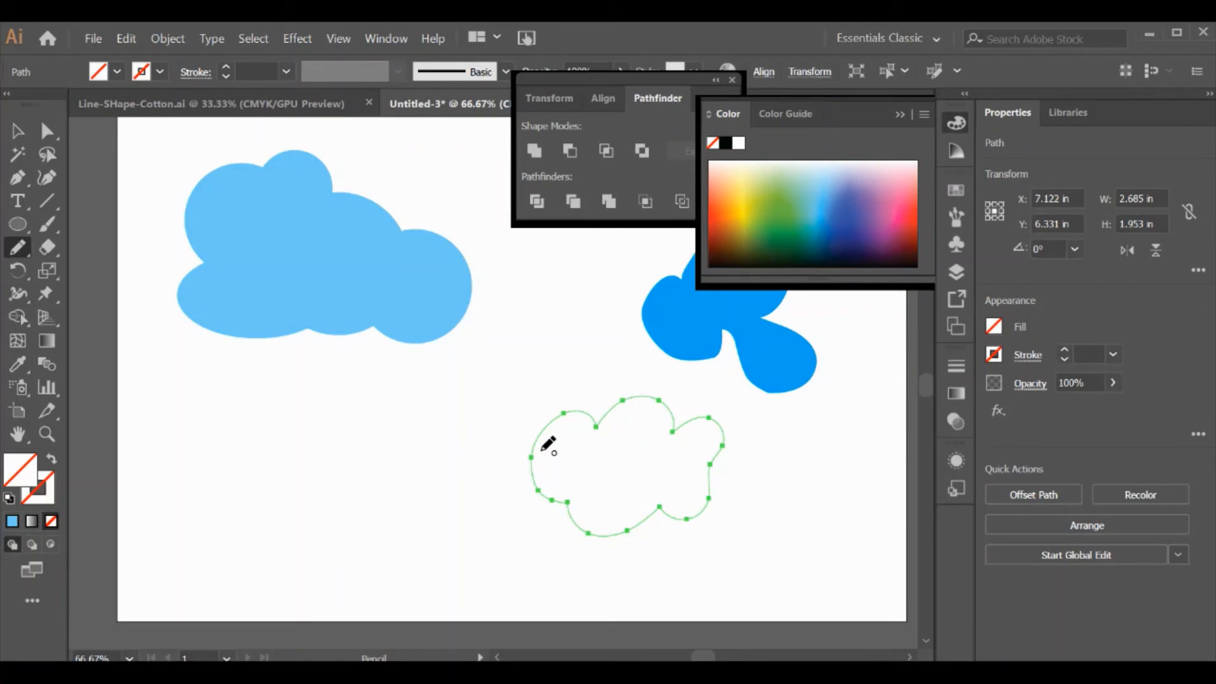
Reshape the closed cloud outline's upper-left lobe with Direct Selection and adjust its lower-left corner handle with the Anchor Point tool
{"action": "left_click", "coordinate": [16, 252]}
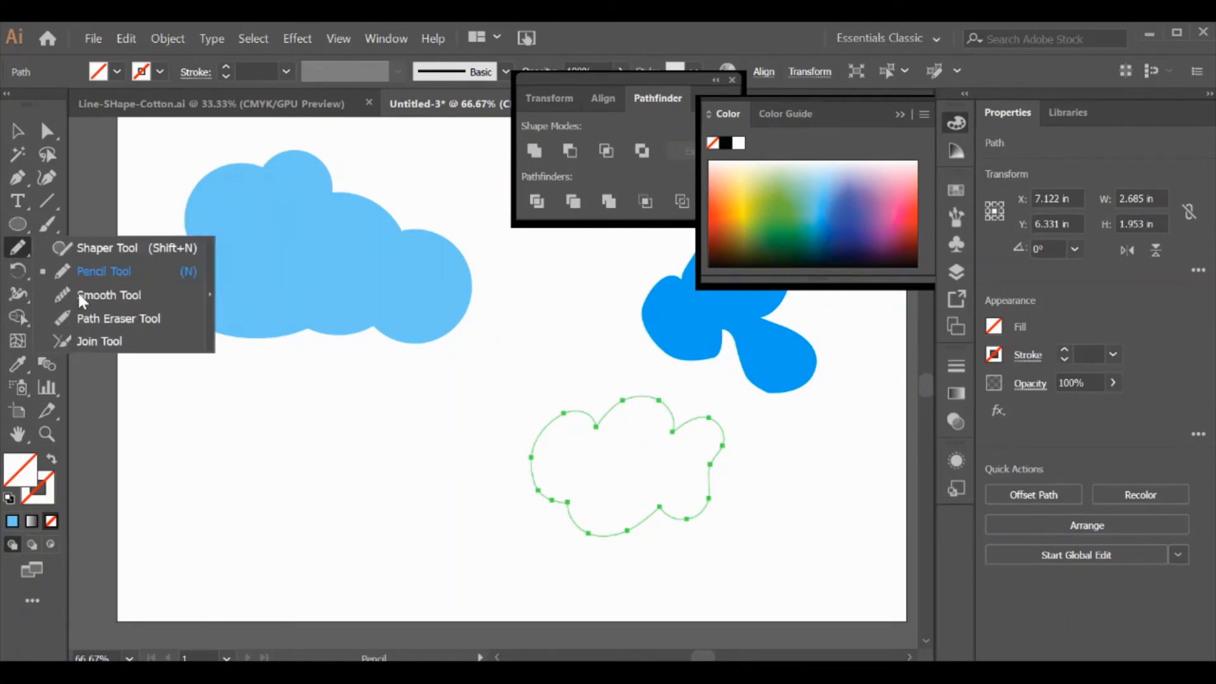
{"action": "key", "text": "a"}
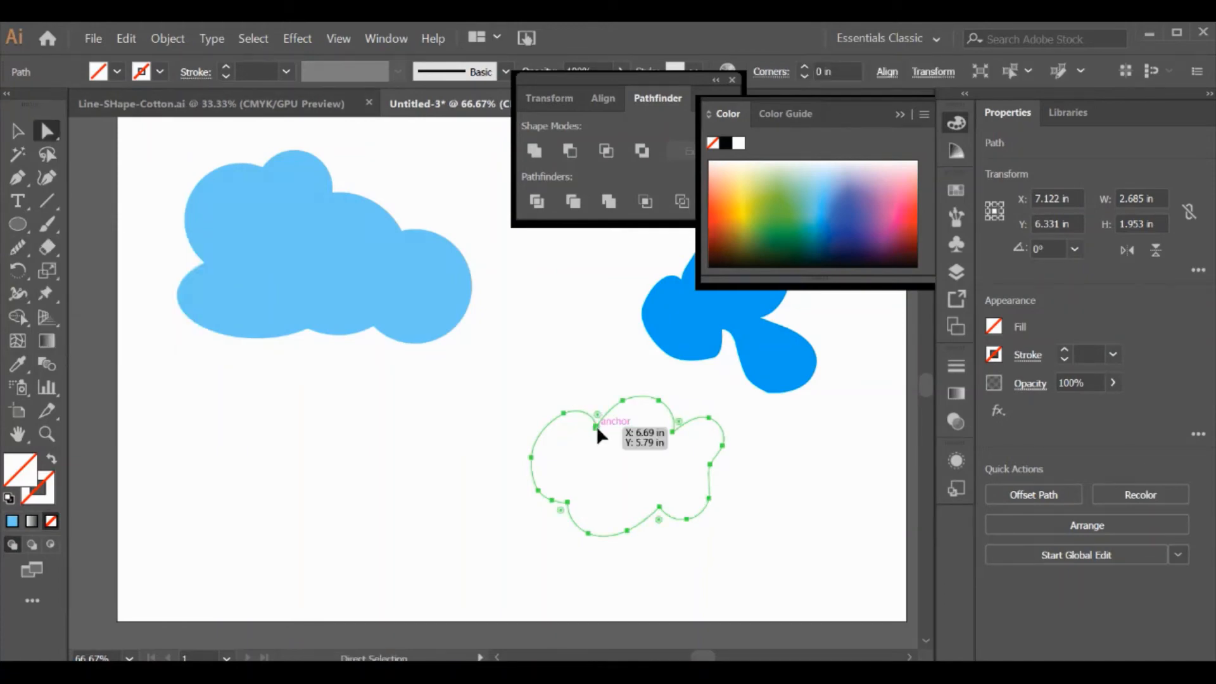
{"action": "left_click_drag", "start_coordinate": [595, 425], "coordinate": [557, 397]}
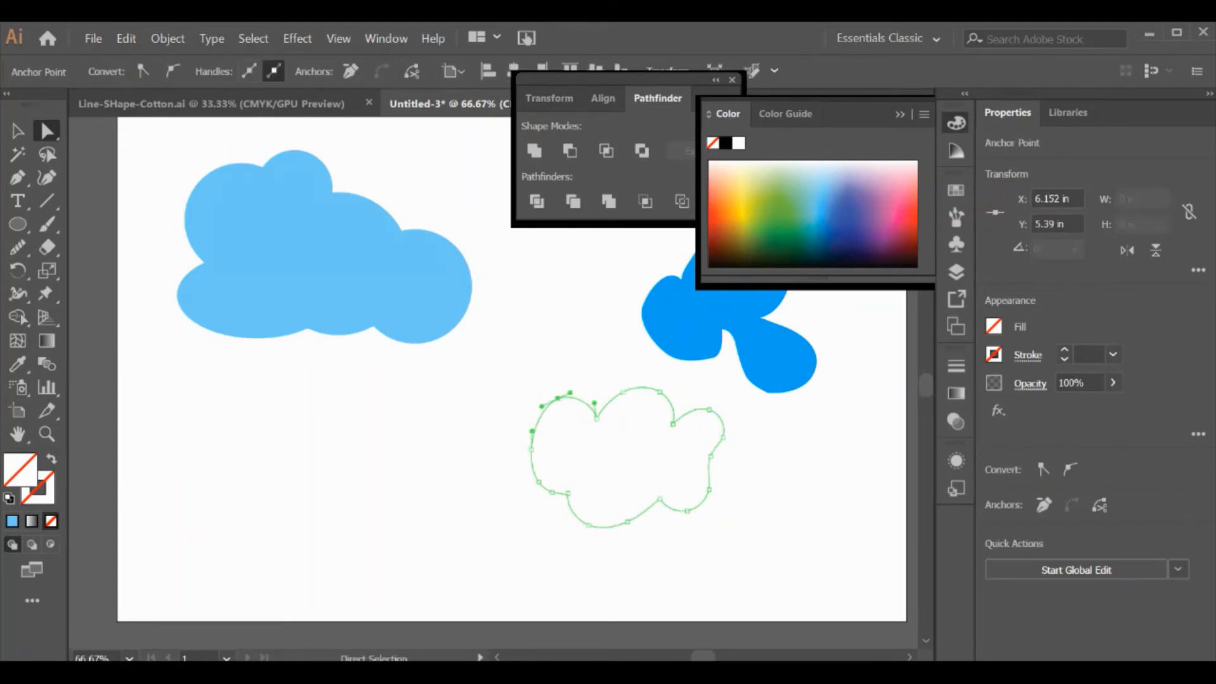
{"action": "left_click", "coordinate": [18, 178]}
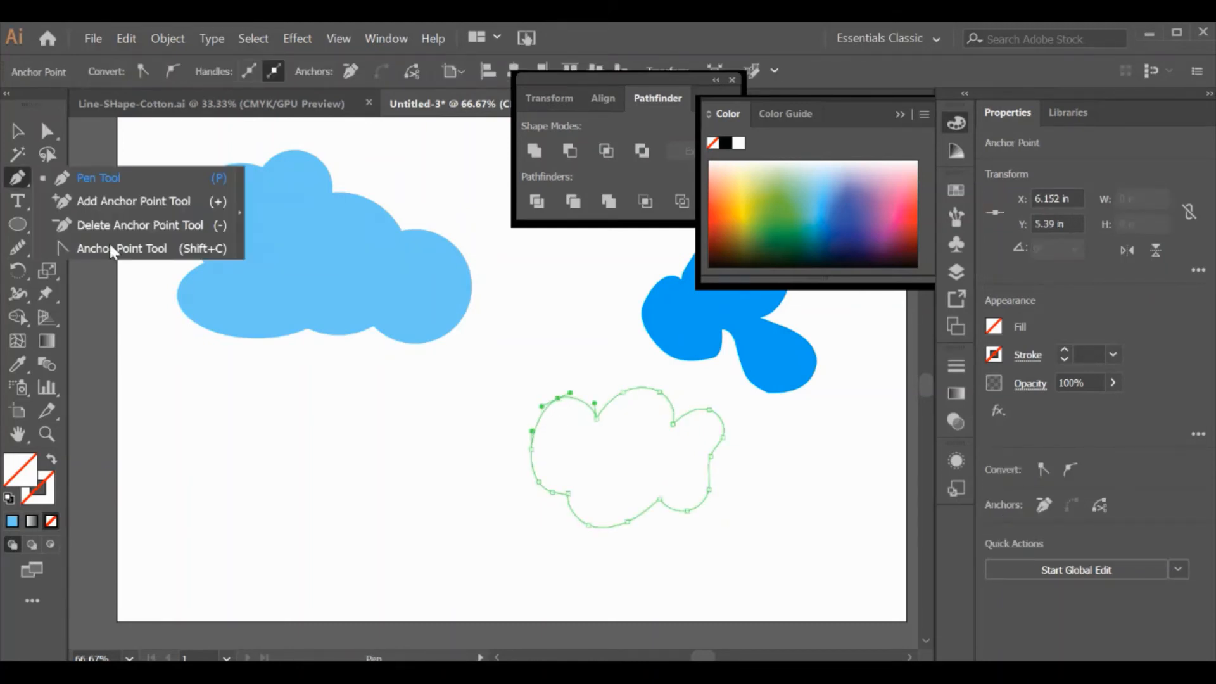
{"action": "left_click", "coordinate": [111, 251]}
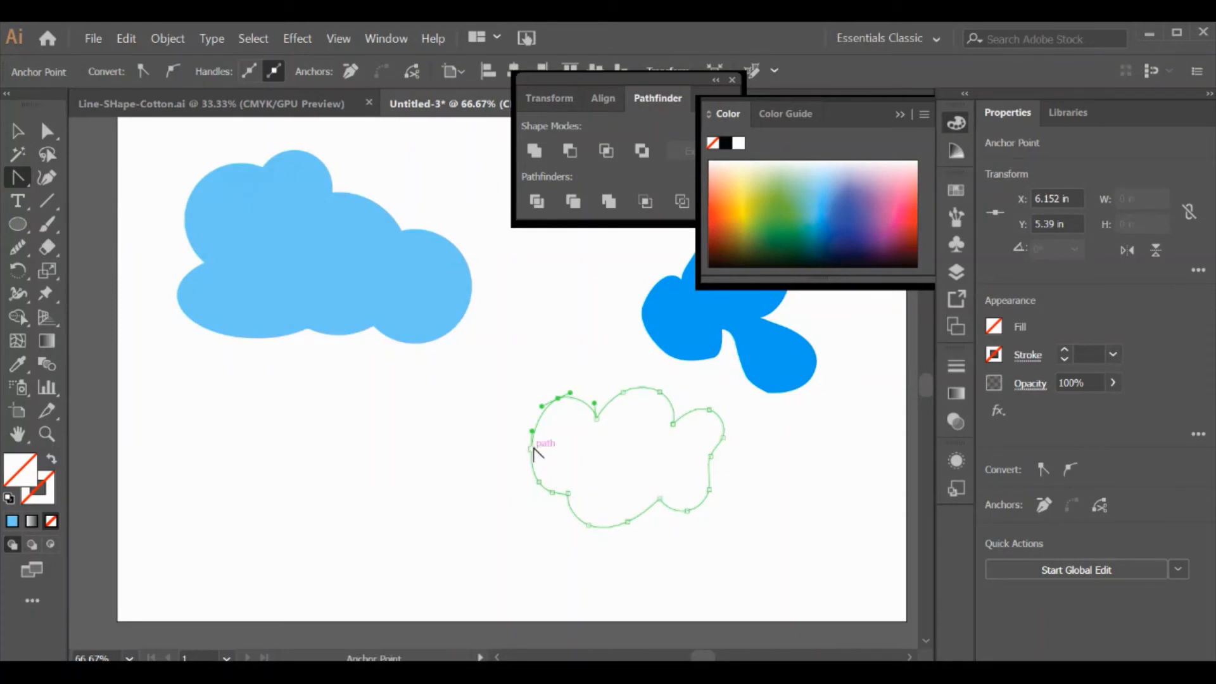
{"action": "mouse_move", "coordinate": [568, 494]}
{"action": "left_mouse_down"}
{"action": "mouse_move", "coordinate": [561, 503]}
{"action": "mouse_move", "coordinate": [562, 491]}
{"action": "left_mouse_up"}
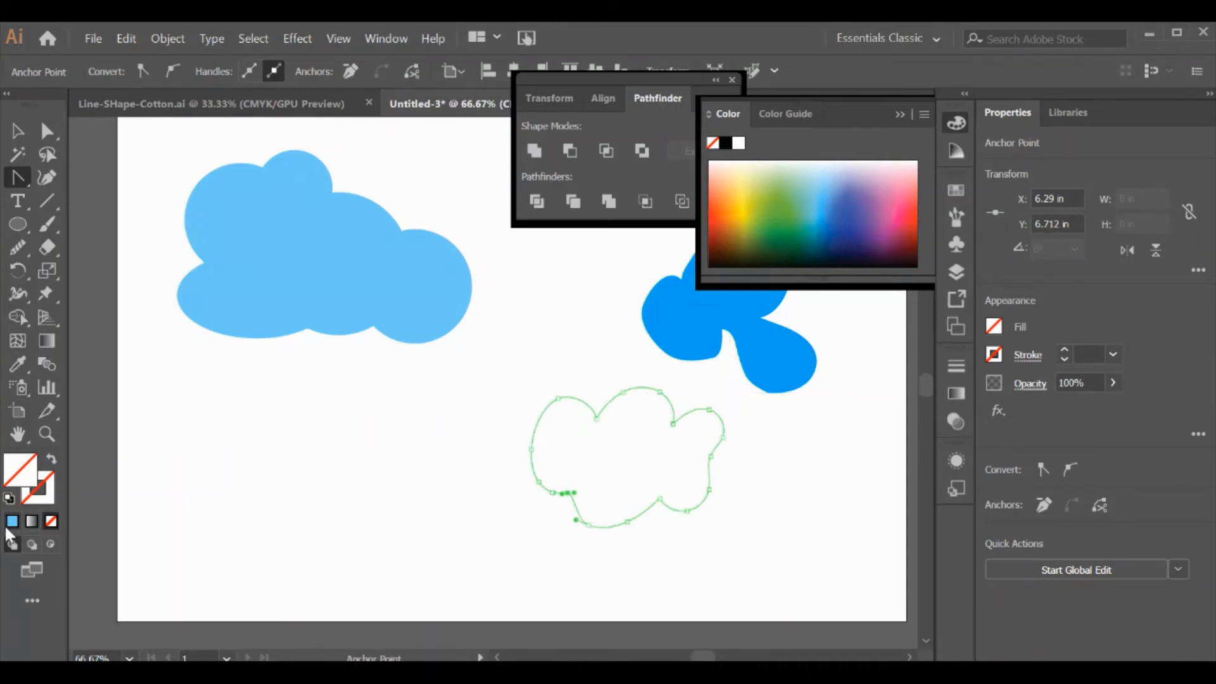
Fill the closed cloud outline with a muted teal blue from the color spectrum and remove its stroke
{"action": "left_click", "coordinate": [9, 499]}
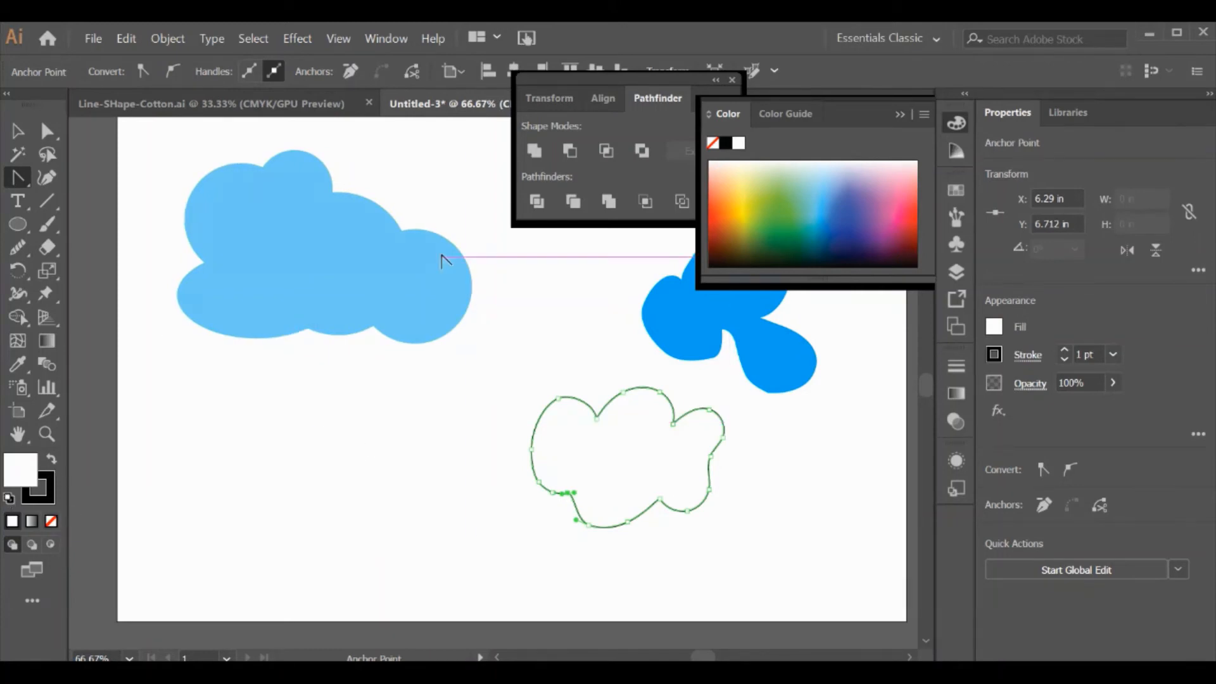
{"action": "left_click", "coordinate": [817, 193]}
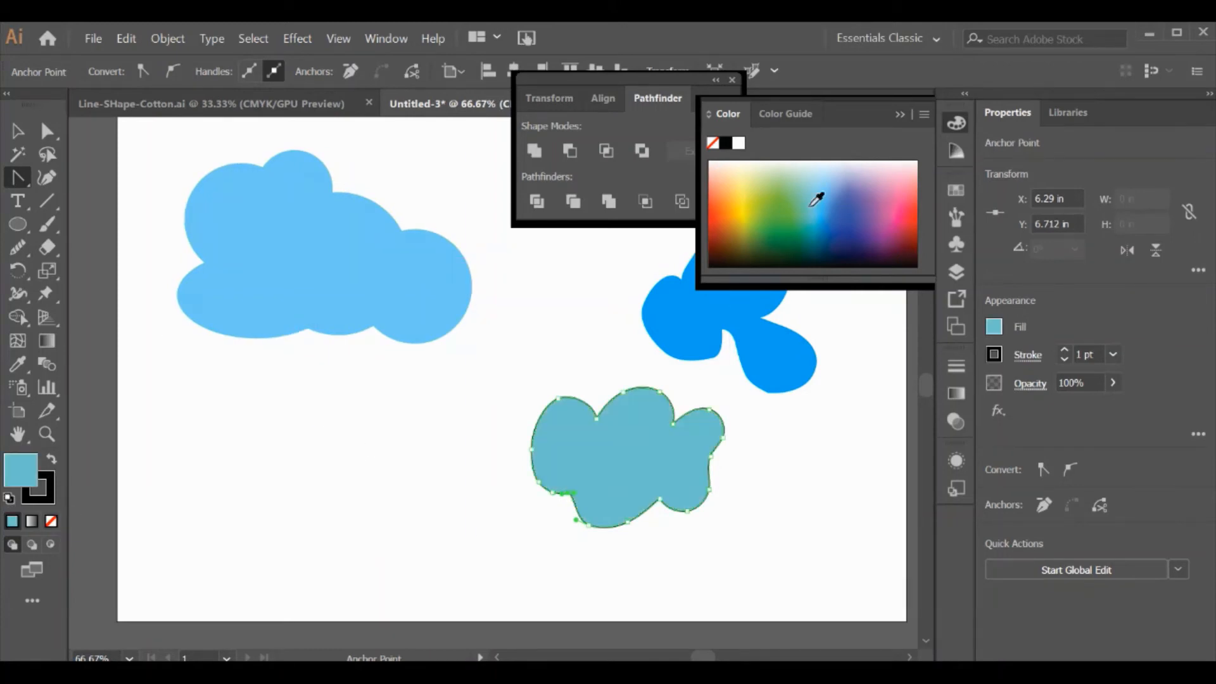
{"action": "left_click", "coordinate": [49, 482]}
{"action": "left_click", "coordinate": [52, 522]}
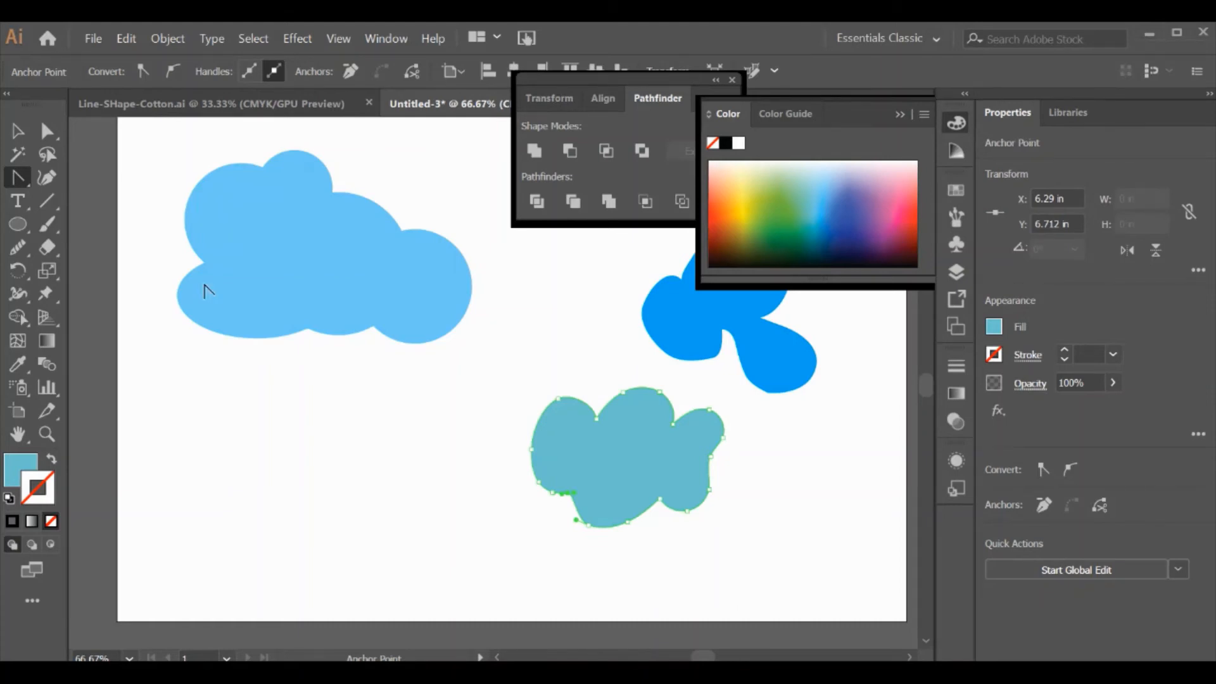
Draw a vertical line about 1.6 in long and two horizontal lines about 2.2 and 1.1 in long with the Line Segment tool
{"action": "left_click", "coordinate": [38, 206]}
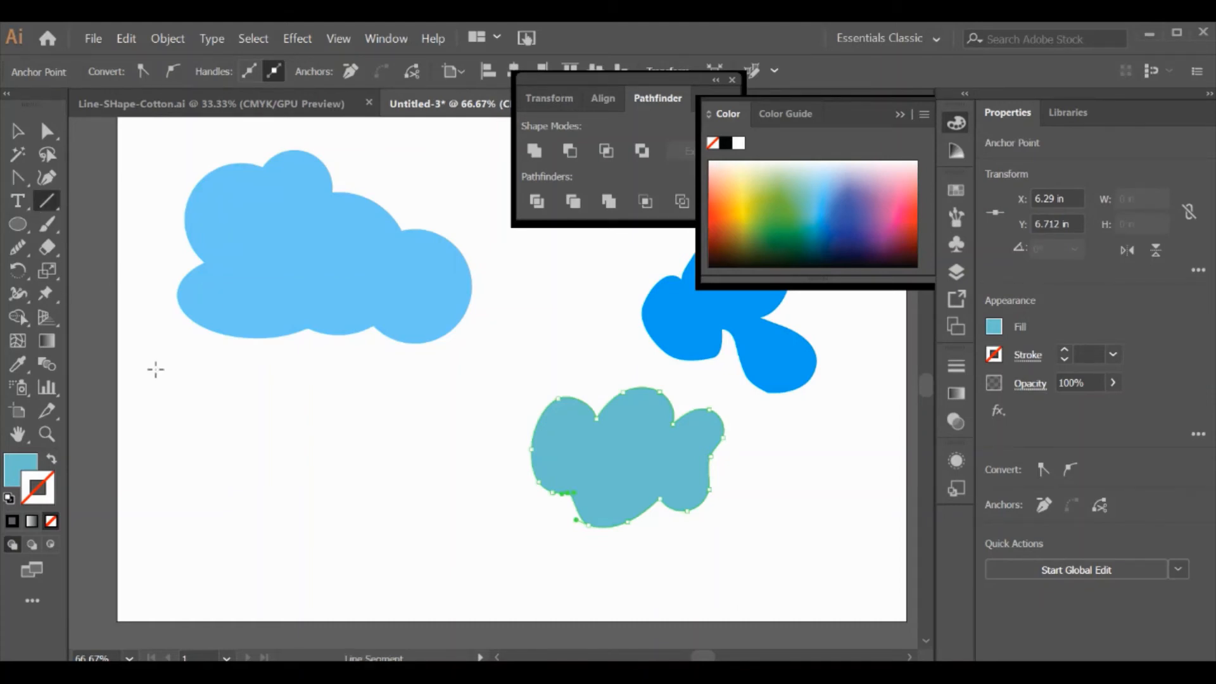
{"action": "left_click_drag", "start_coordinate": [155, 370], "coordinate": [159, 489]}
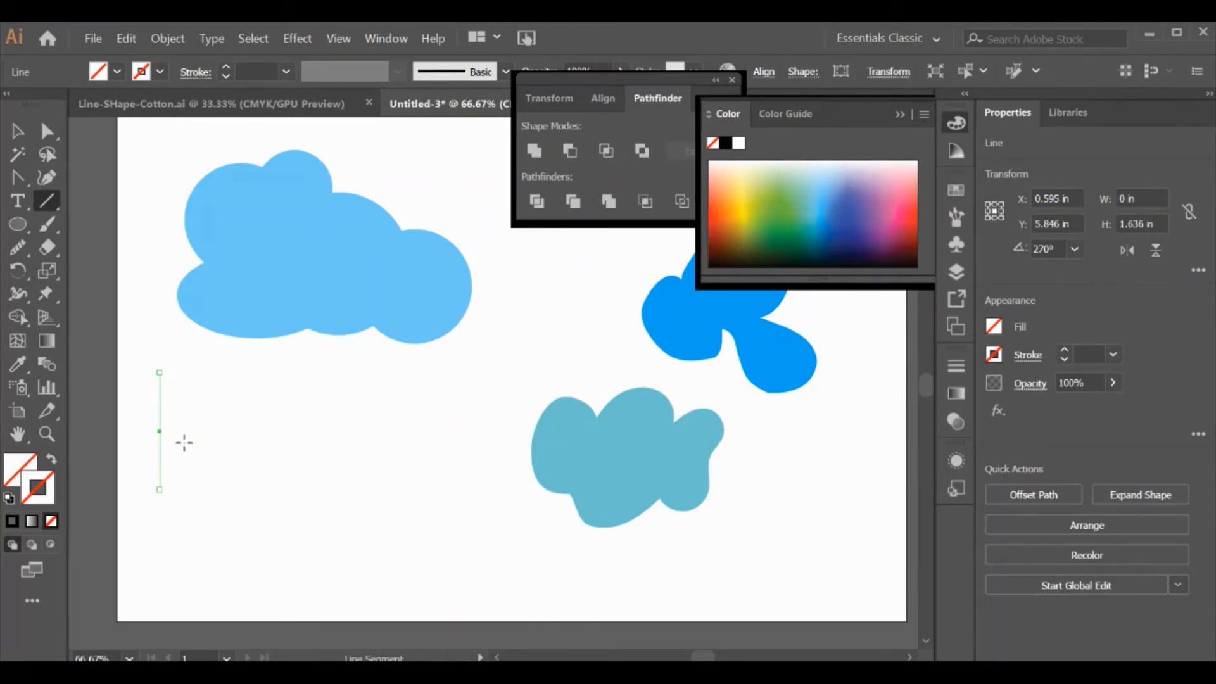
{"action": "left_click_drag", "start_coordinate": [203, 437], "coordinate": [362, 436]}
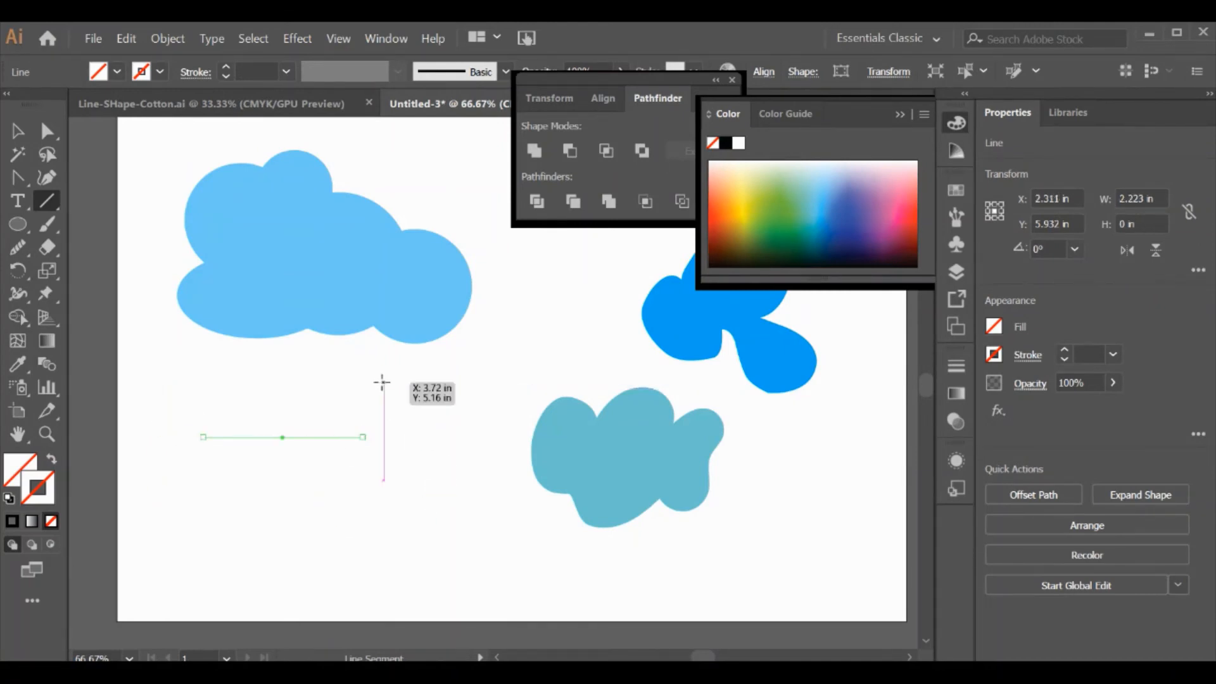
{"action": "left_click_drag", "start_coordinate": [383, 383], "coordinate": [308, 380]}
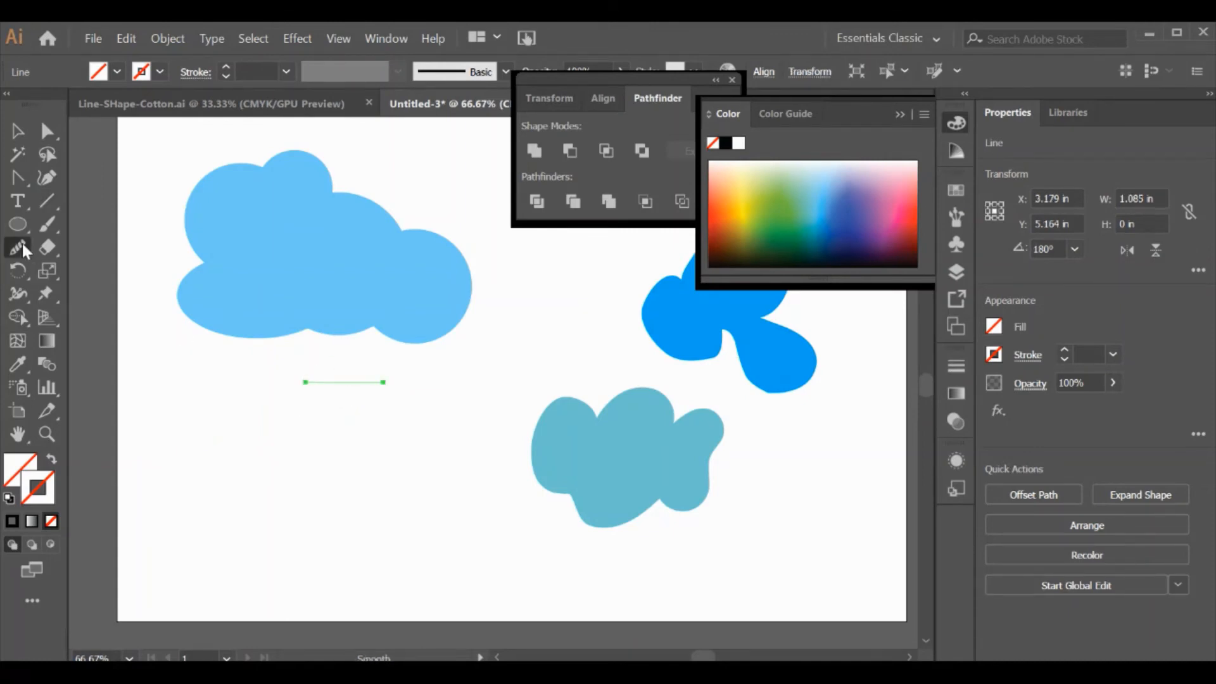
Draw one slightly bent line and two straight horizontal lines about 2.2 and 2.3 in long below the large cloud with the Pencil tool
{"action": "left_click_drag", "start_coordinate": [19, 245], "coordinate": [67, 271]}
{"action": "left_click_drag", "start_coordinate": [225, 455], "coordinate": [436, 464]}
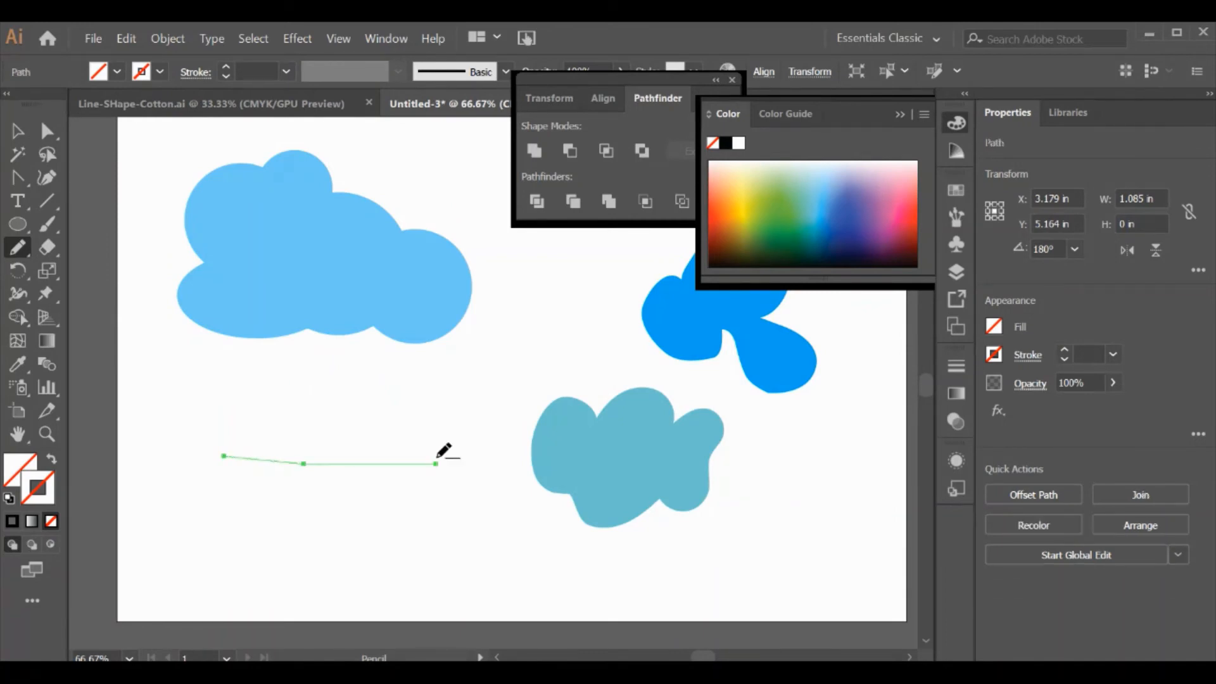
{"action": "left_click_drag", "start_coordinate": [369, 417], "coordinate": [532, 417]}
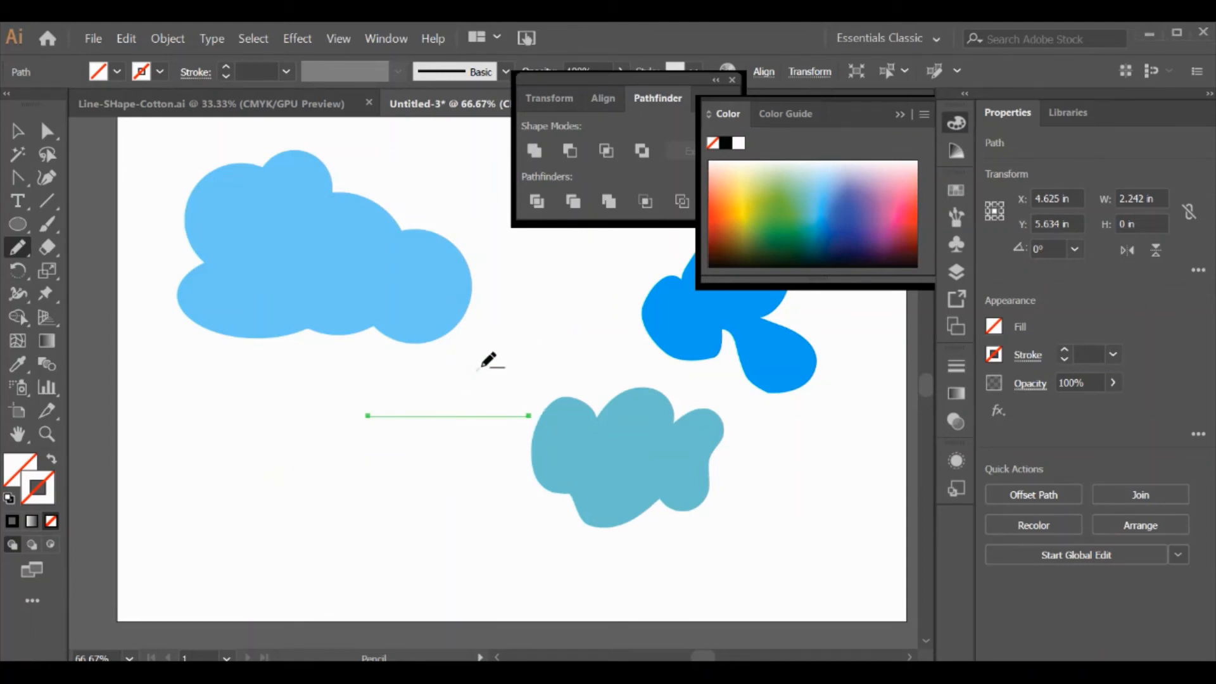
{"action": "mouse_move", "coordinate": [475, 372]}
{"action": "left_mouse_down"}
{"action": "mouse_move", "coordinate": [503, 317]}
{"action": "mouse_move", "coordinate": [492, 307]}
{"action": "mouse_move", "coordinate": [414, 319]}
{"action": "mouse_move", "coordinate": [381, 347]}
{"action": "mouse_move", "coordinate": [325, 494]}
{"action": "mouse_move", "coordinate": [397, 478]}
{"action": "mouse_move", "coordinate": [498, 493]}
{"action": "mouse_move", "coordinate": [572, 522]}
{"action": "mouse_move", "coordinate": [693, 522]}
{"action": "mouse_move", "coordinate": [498, 333]}
{"action": "mouse_move", "coordinate": [442, 337]}
{"action": "mouse_move", "coordinate": [320, 400]}
{"action": "left_mouse_up"}
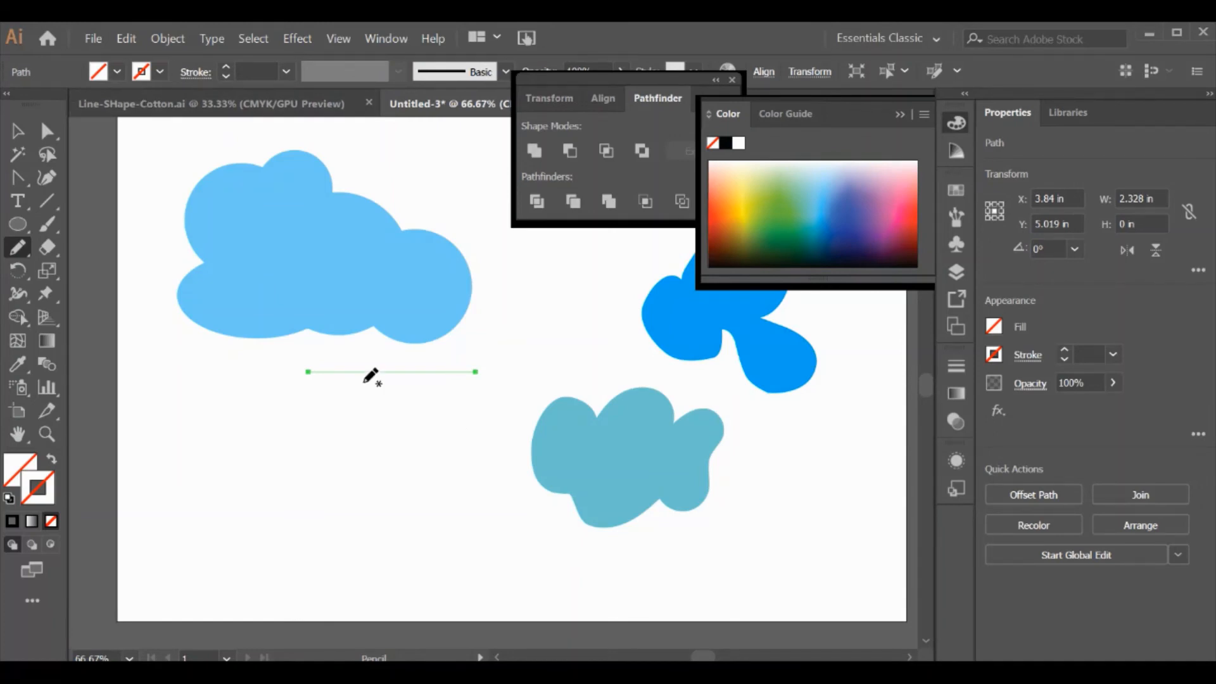
Move the last pencil line down and slightly left, over the top of the open cloud outline, and deselect it
{"action": "left_click", "coordinate": [21, 129]}
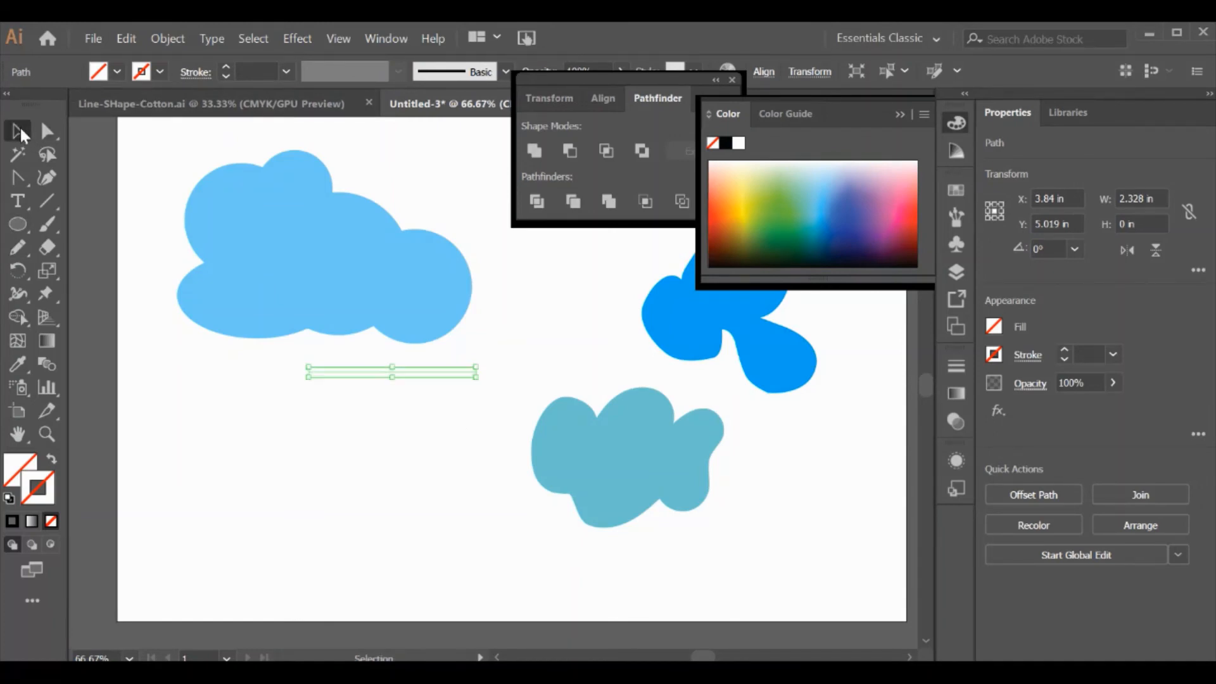
{"action": "left_click_drag", "start_coordinate": [380, 376], "coordinate": [340, 431]}
{"action": "left_click", "coordinate": [239, 427]}
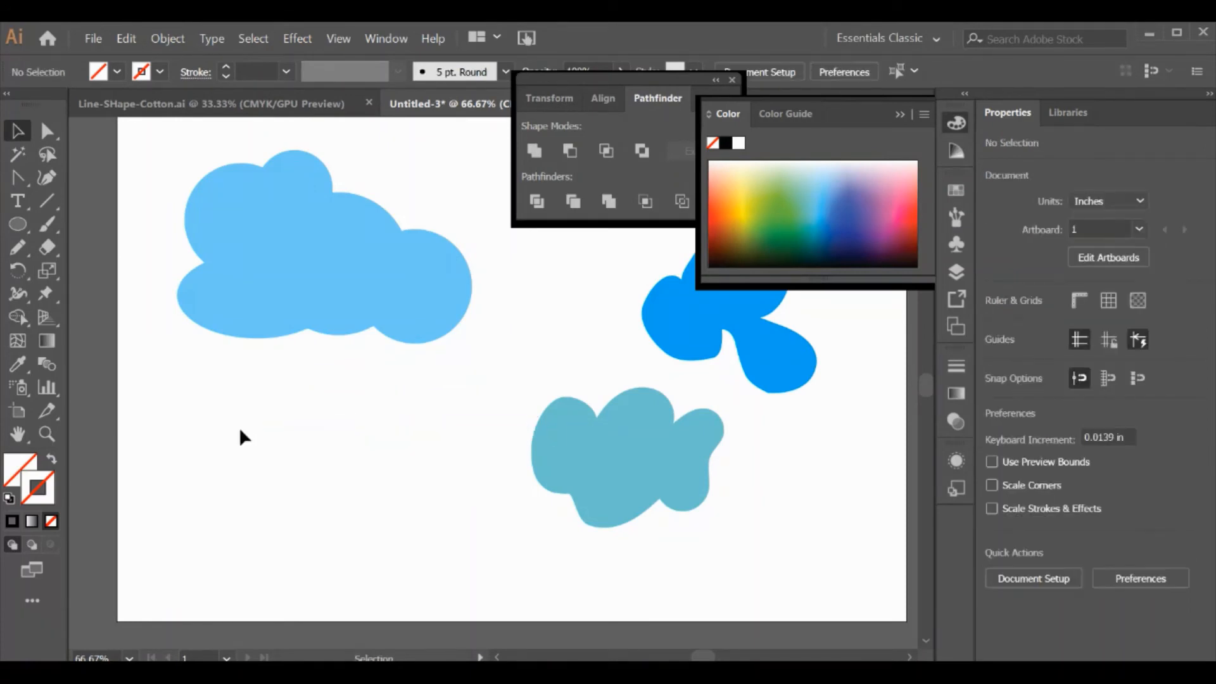
Select the open cloud outline with the lines crossing and surrounding it, and give them a green 1 pt stroke
{"action": "left_click_drag", "start_coordinate": [240, 408], "coordinate": [440, 502]}
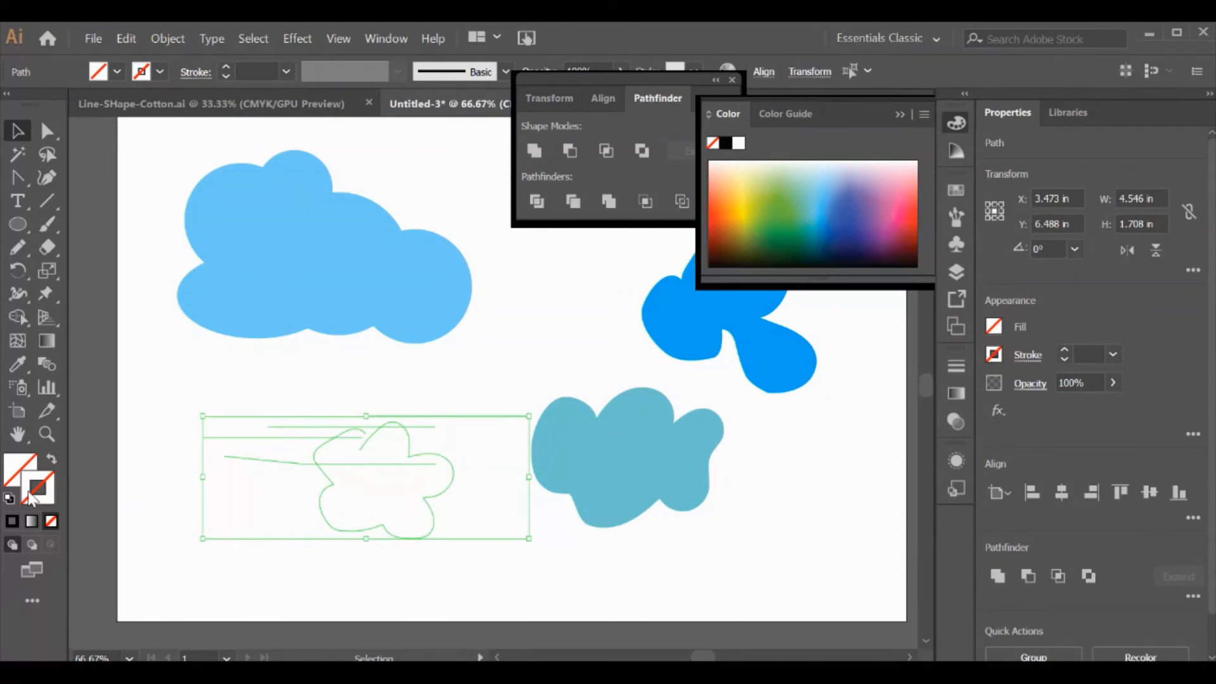
{"action": "left_click", "coordinate": [142, 72]}
{"action": "left_click", "coordinate": [80, 105]}
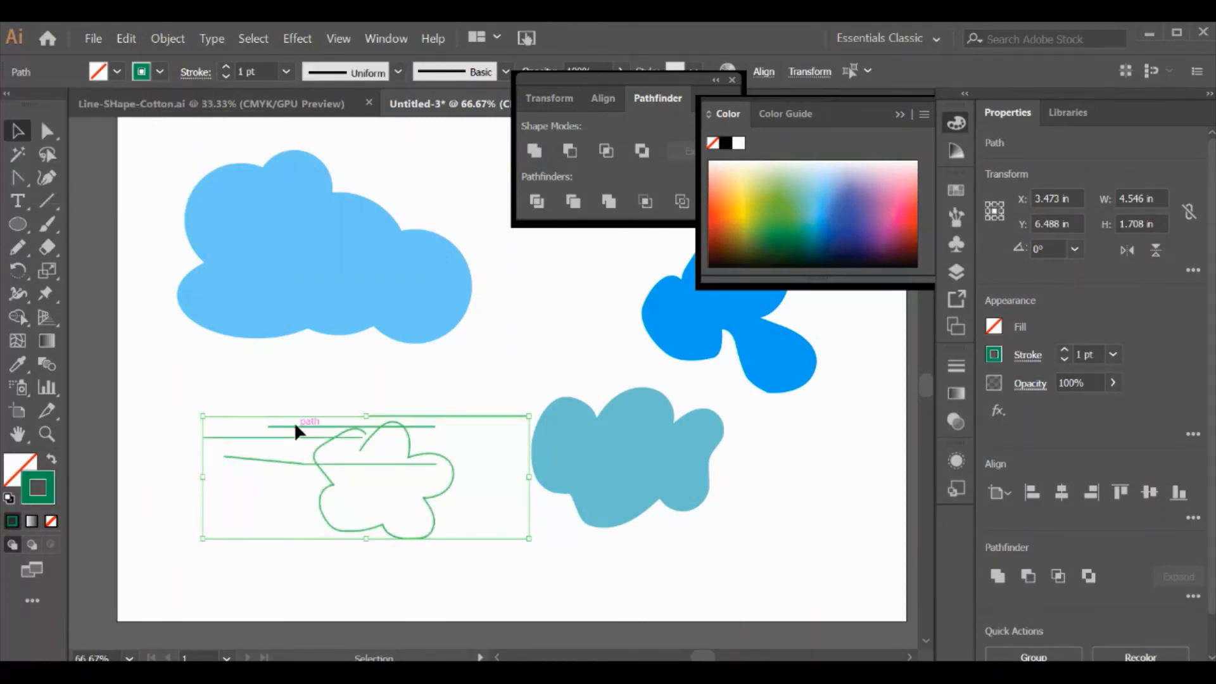
{"action": "left_click", "coordinate": [354, 484]}
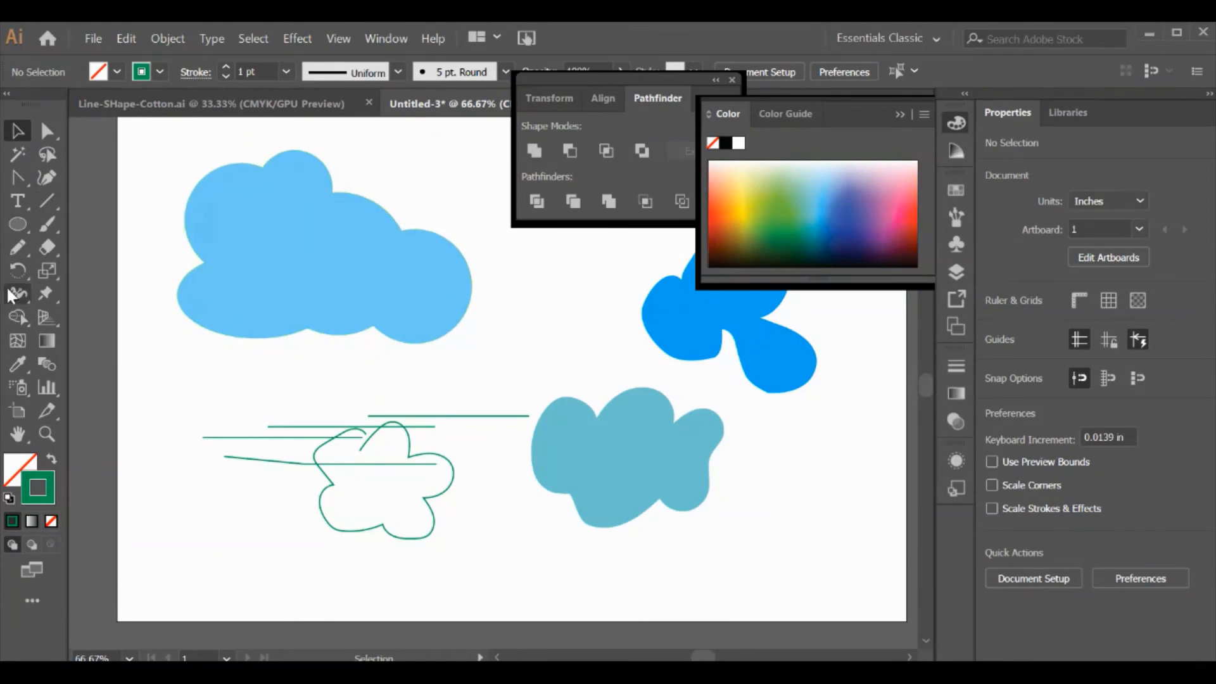
Match the large cloud's fill to the smaller cloud's muted teal blue with the Eyedropper
{"action": "left_click", "coordinate": [16, 364]}
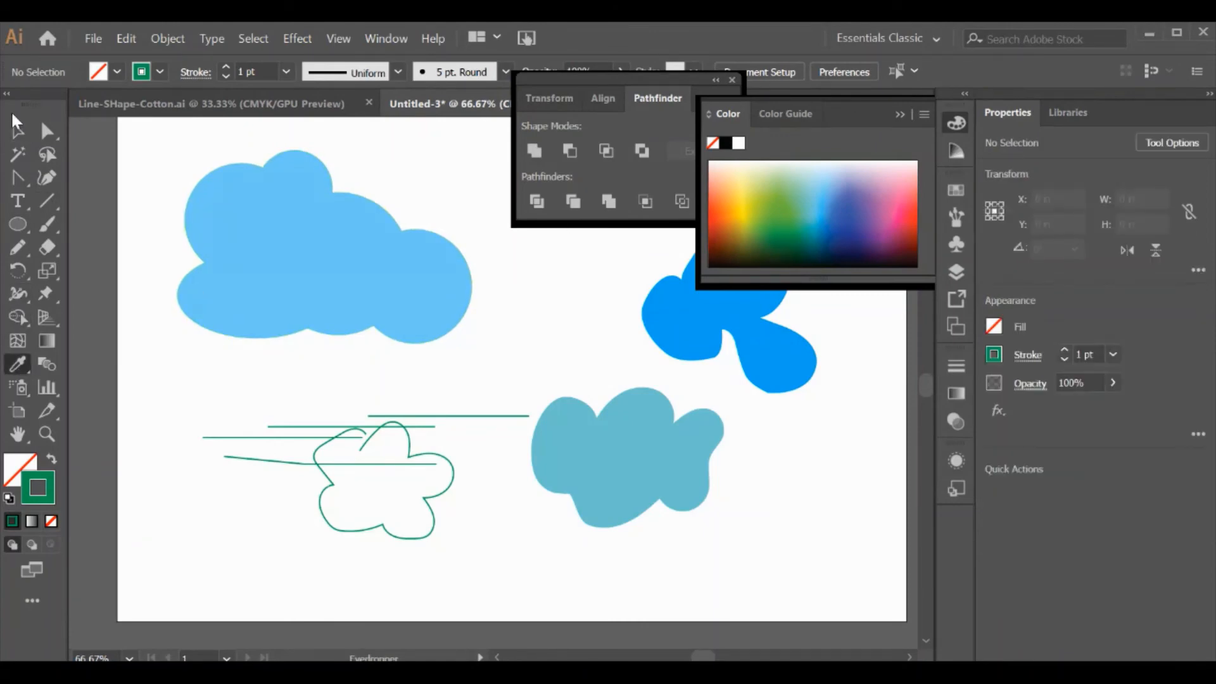
{"action": "left_click", "coordinate": [17, 131]}
{"action": "left_click", "coordinate": [267, 221]}
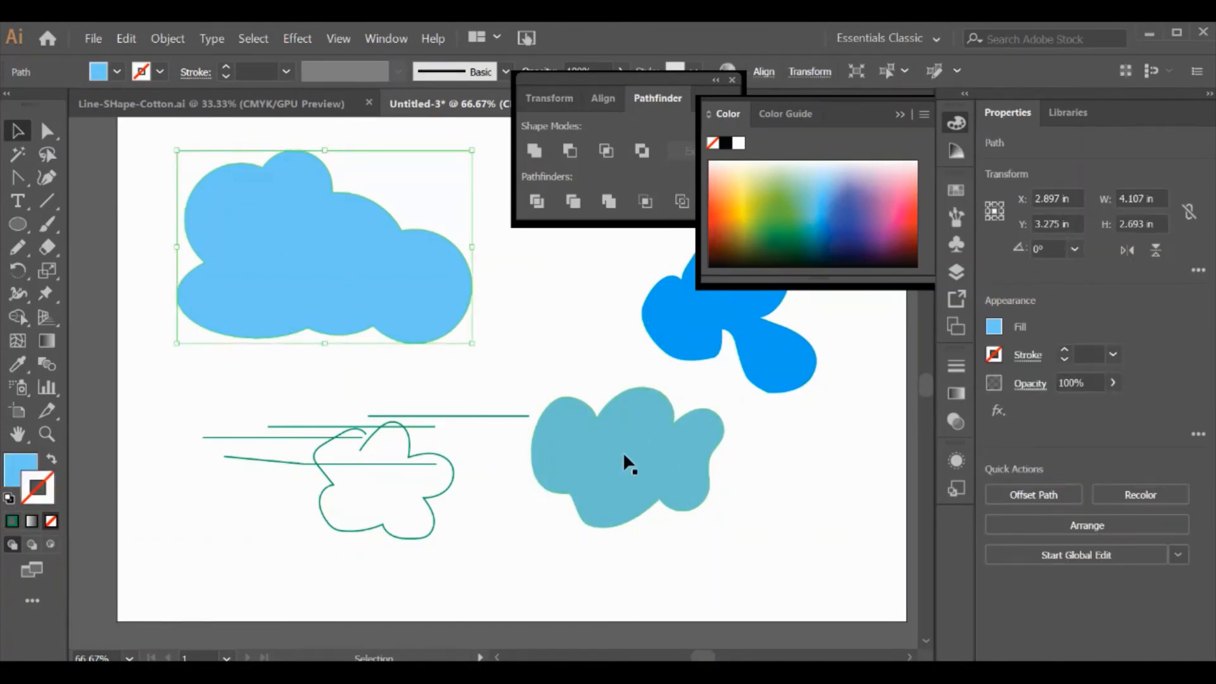
{"action": "left_click", "coordinate": [18, 365]}
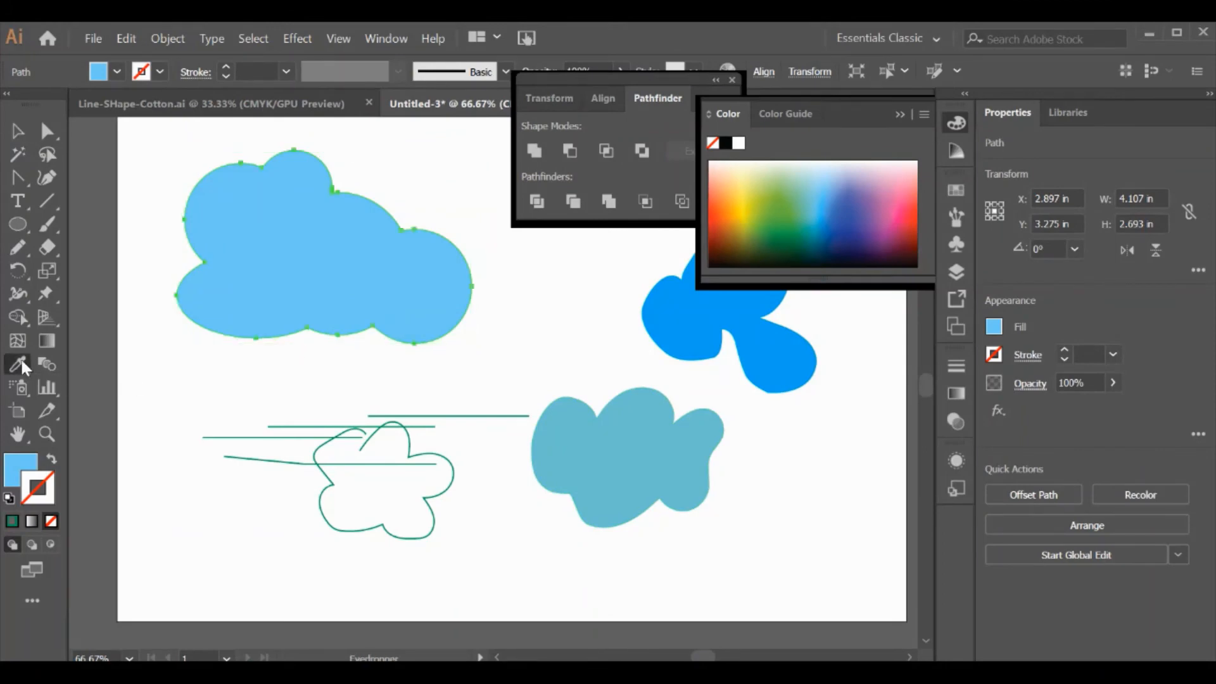
{"action": "left_click", "coordinate": [571, 435]}
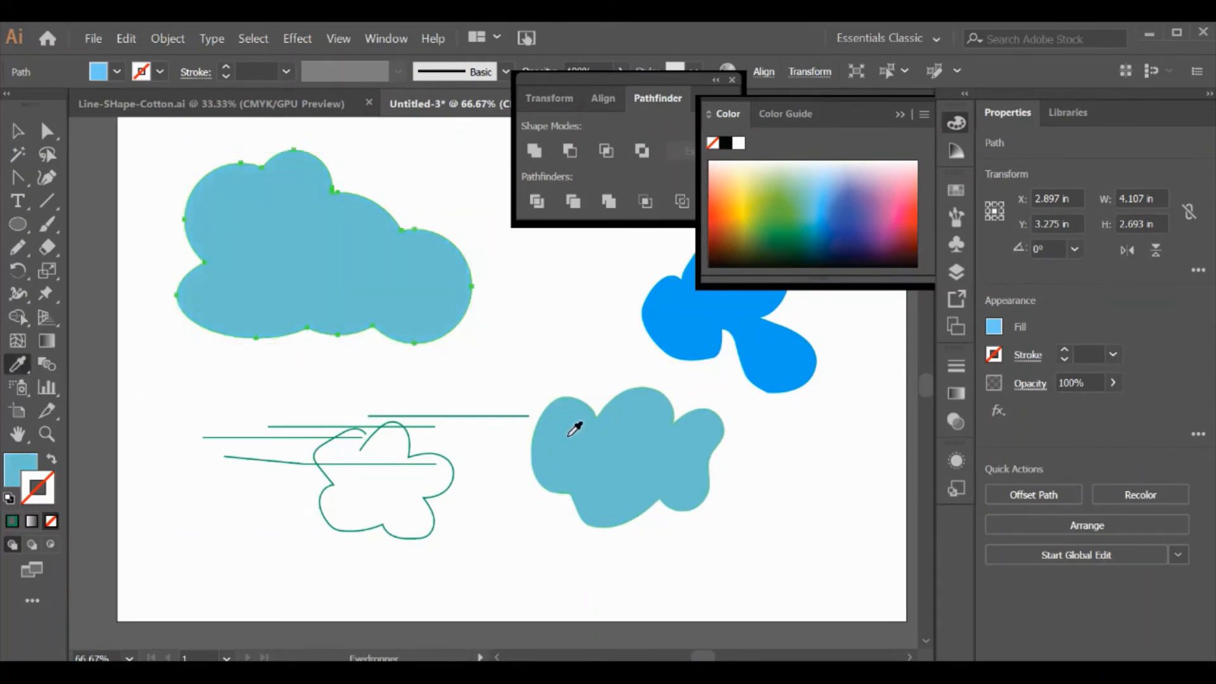
Resample the smaller cloud's teal blue onto the large cloud with the Eyedropper and save that fill as a new swatch
{"action": "left_click", "coordinate": [691, 324]}
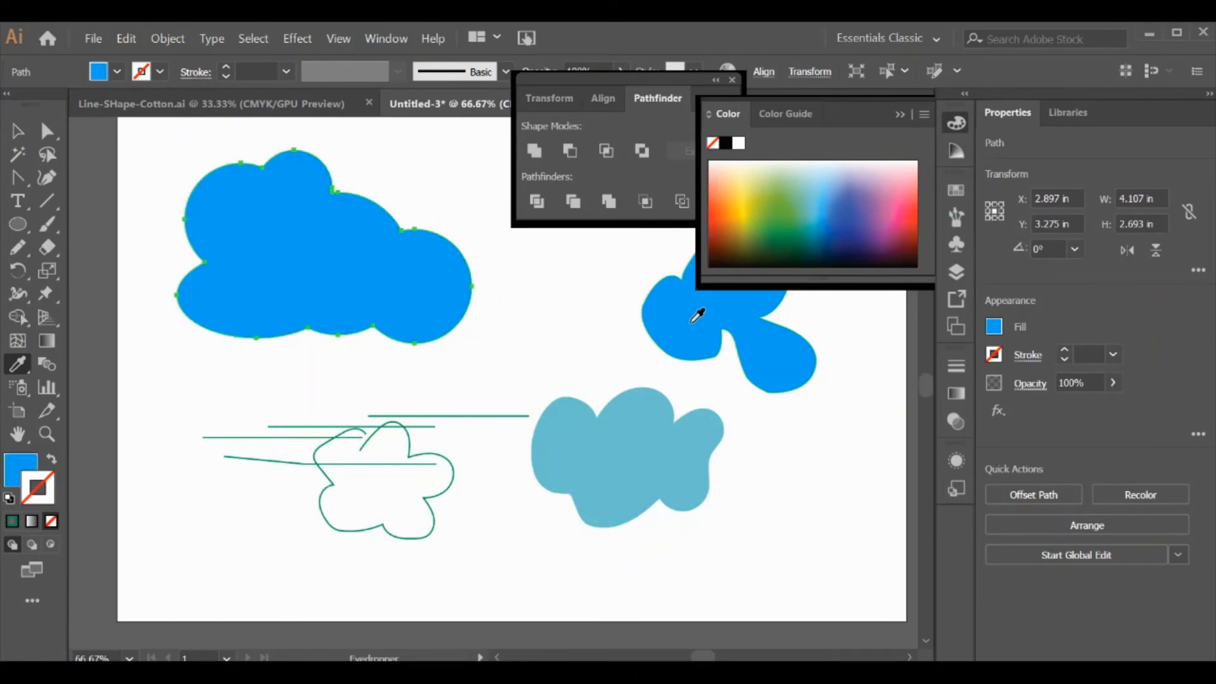
{"action": "left_click", "coordinate": [955, 191]}
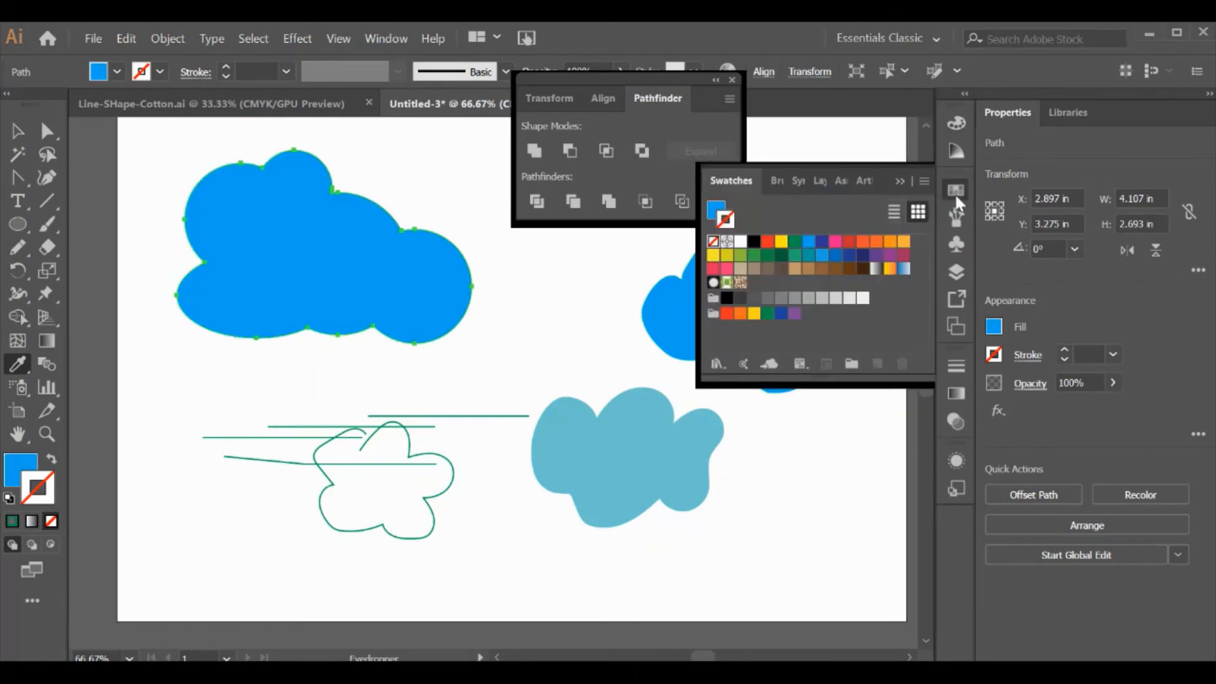
{"action": "left_click", "coordinate": [661, 406]}
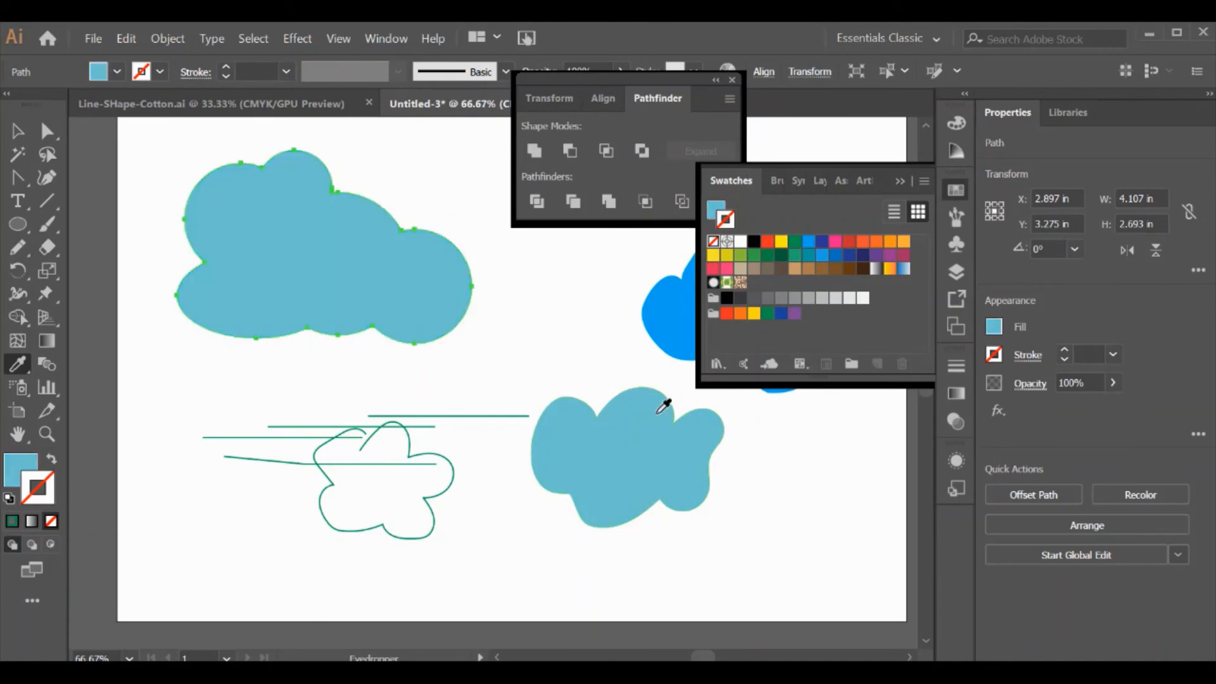
{"action": "left_click", "coordinate": [717, 208]}
{"action": "left_click_drag", "start_coordinate": [719, 209], "coordinate": [757, 279]}
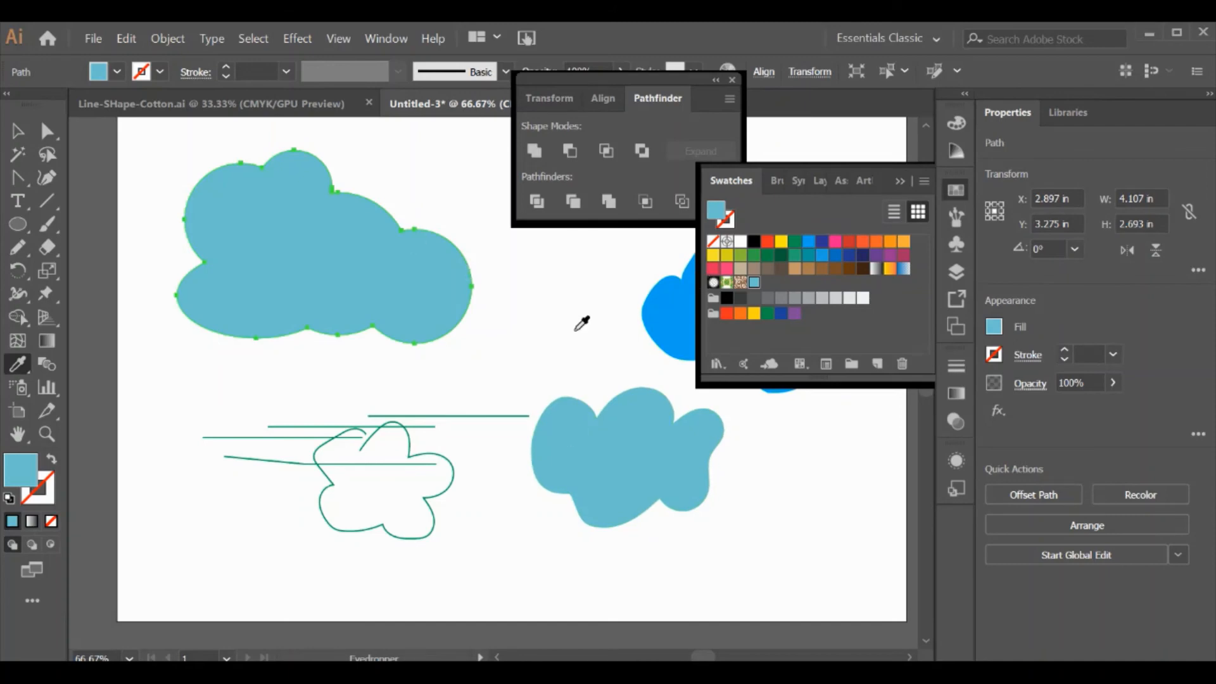
Change the large cloud's fill to a slightly lighter blue from the color spectrum and save it as another swatch
{"action": "left_click", "coordinate": [952, 154]}
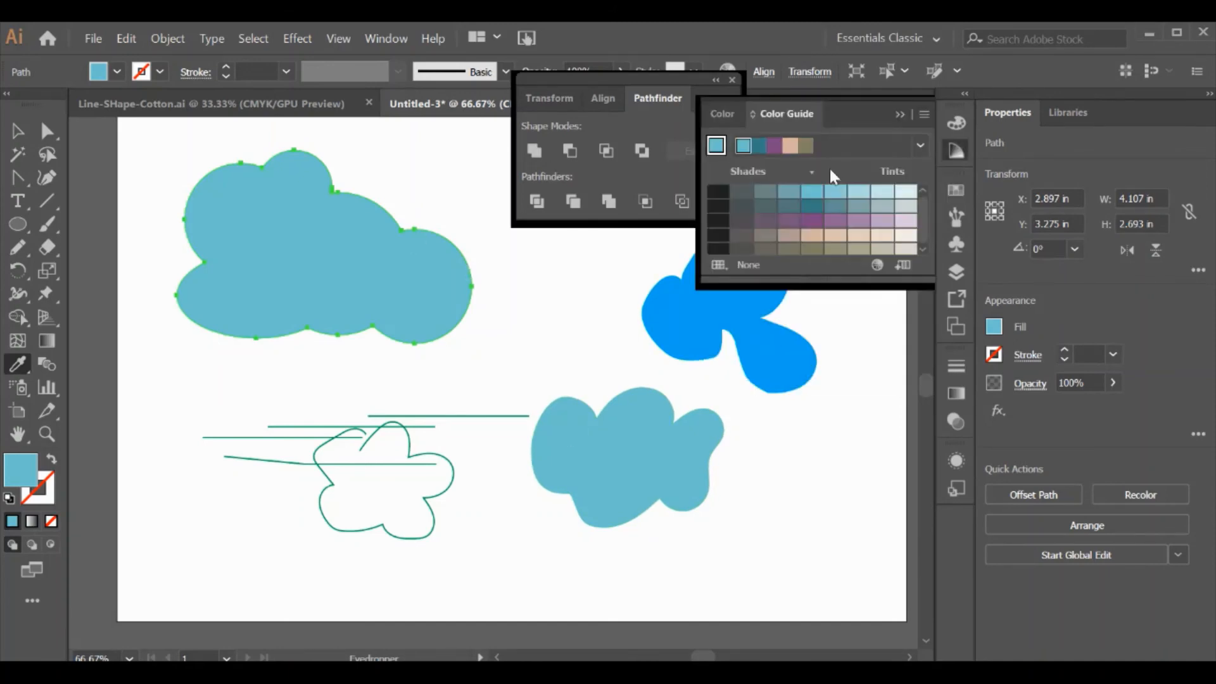
{"action": "left_click", "coordinate": [956, 123]}
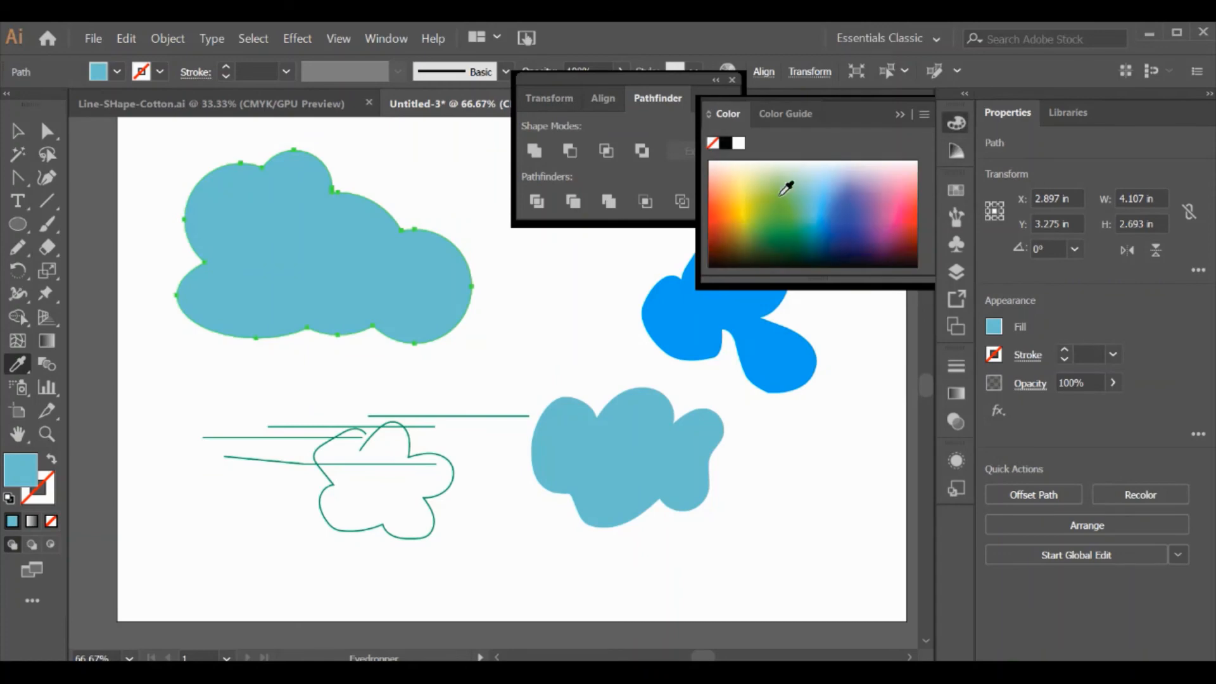
{"action": "left_click_drag", "start_coordinate": [787, 185], "coordinate": [802, 189]}
{"action": "left_click", "coordinate": [817, 187]}
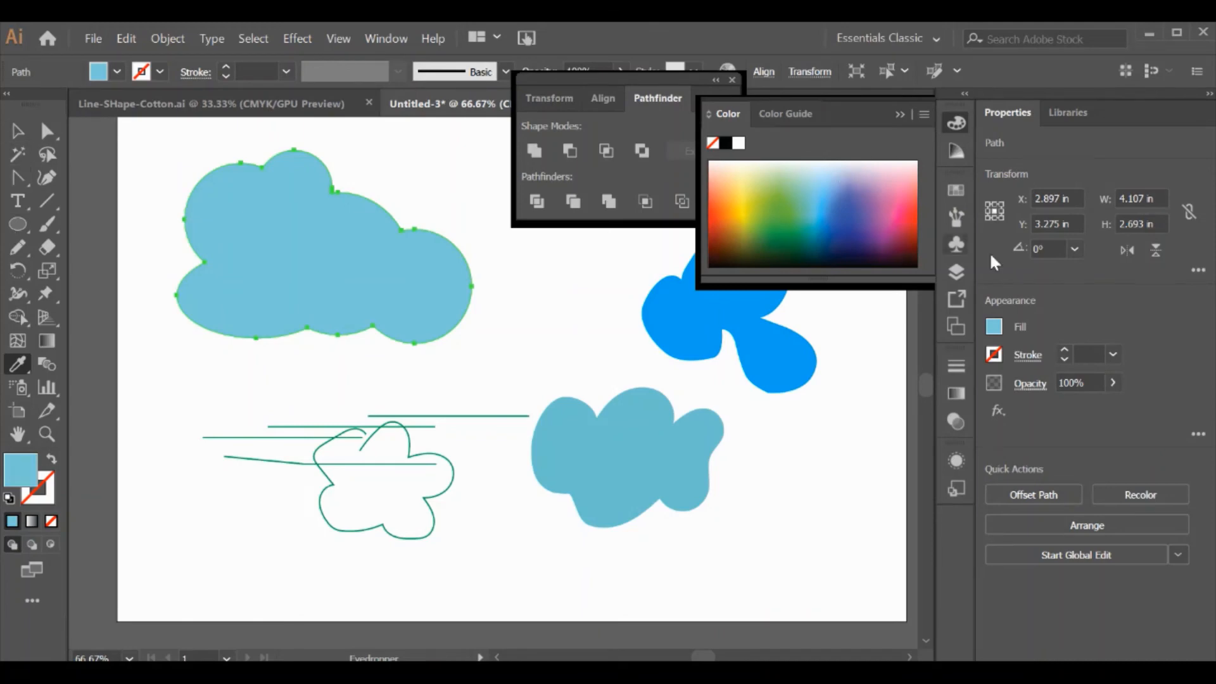
{"action": "left_click", "coordinate": [957, 190]}
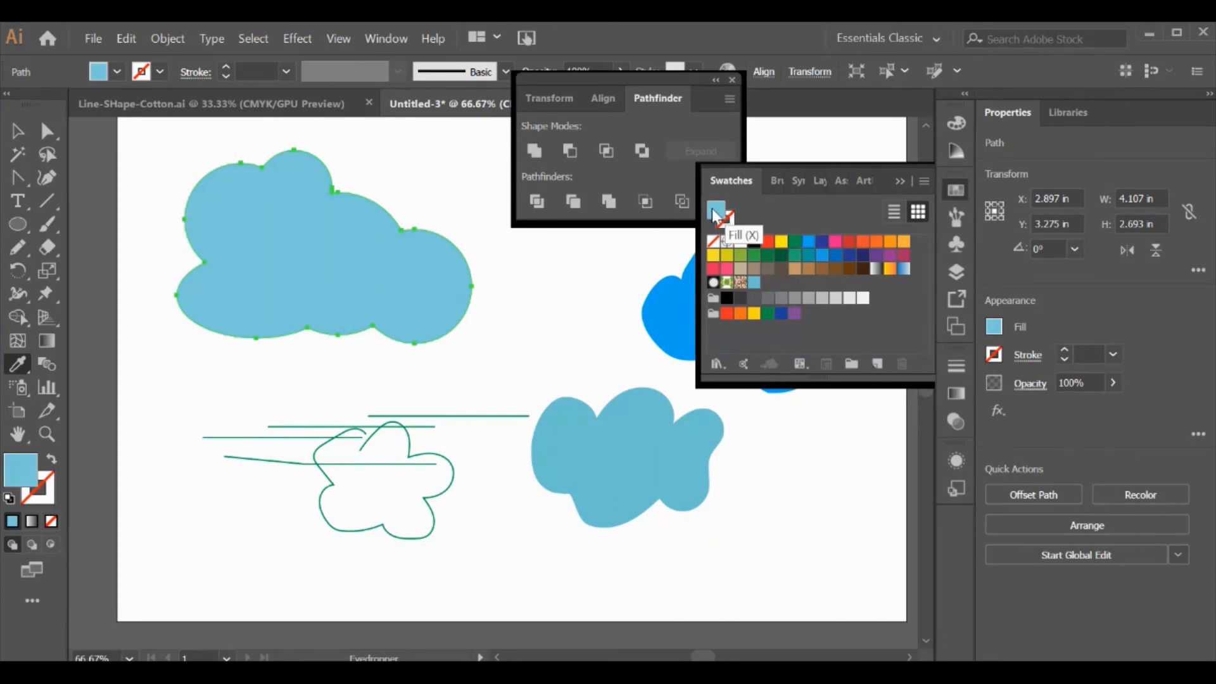
{"action": "left_click_drag", "start_coordinate": [716, 210], "coordinate": [770, 282]}
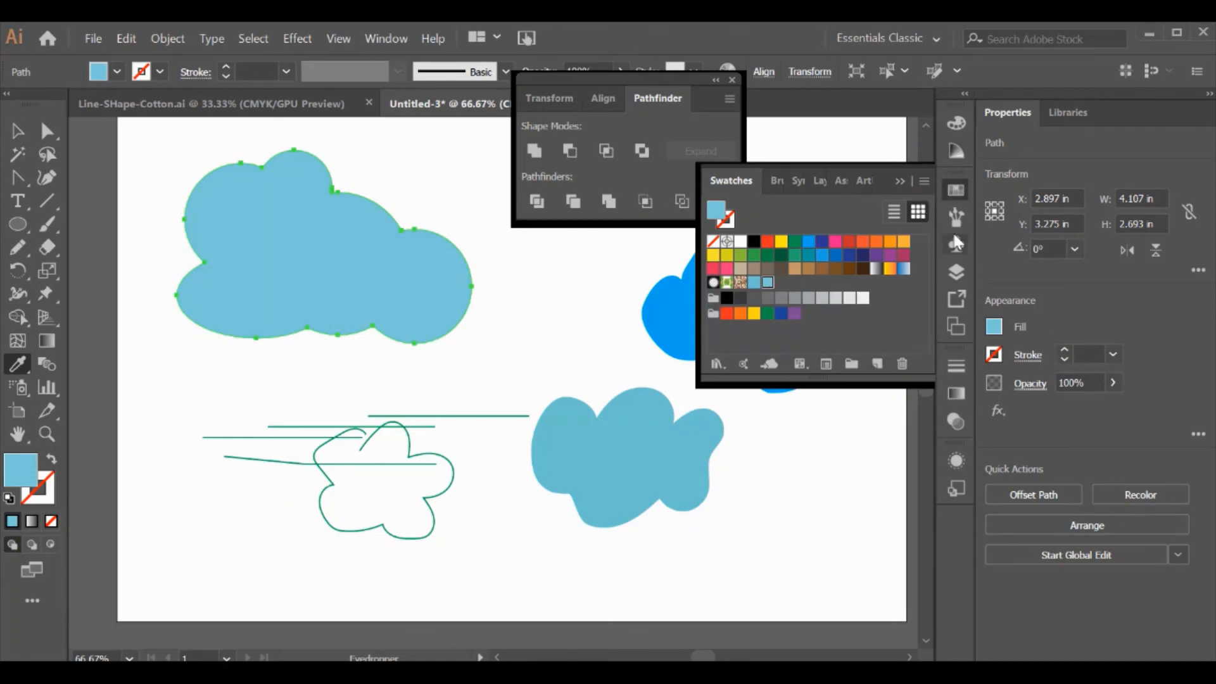
Delete the open cloud outline with its surrounding lines and the stray short line below the large cloud
{"action": "left_click", "coordinate": [957, 271]}
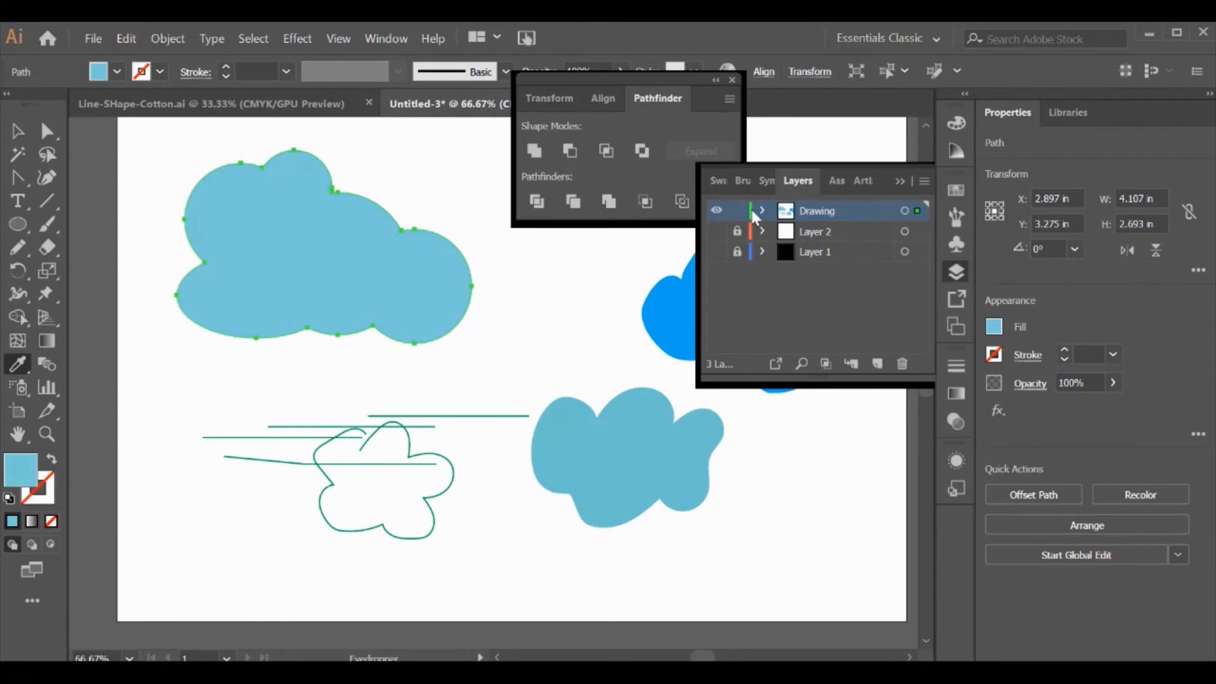
{"action": "left_click", "coordinate": [21, 132]}
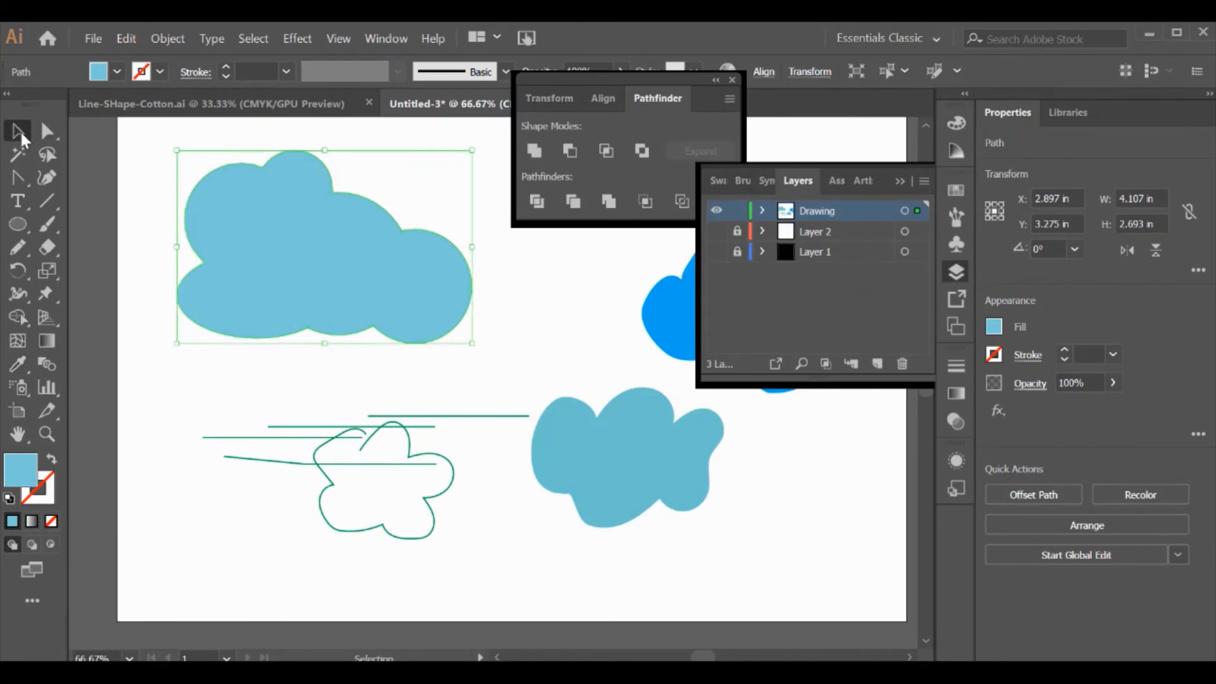
{"action": "left_click_drag", "start_coordinate": [233, 389], "coordinate": [402, 574]}
{"action": "key", "text": "Delete"}
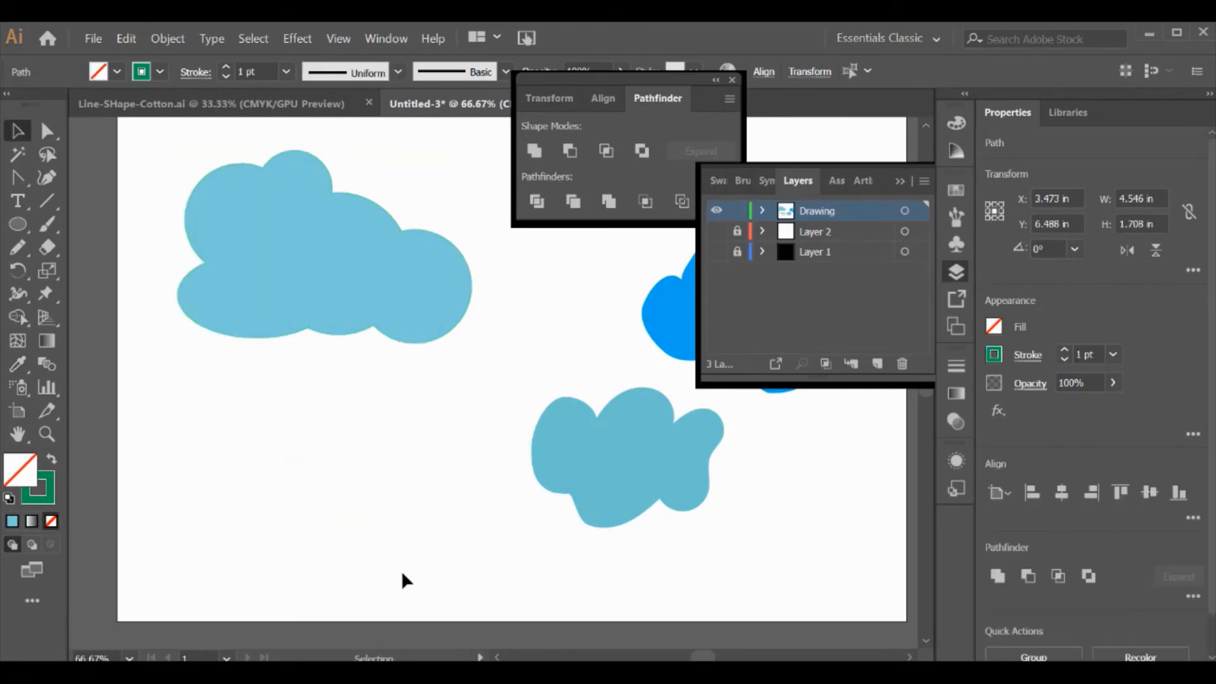
{"action": "left_click_drag", "start_coordinate": [176, 150], "coordinate": [793, 511]}
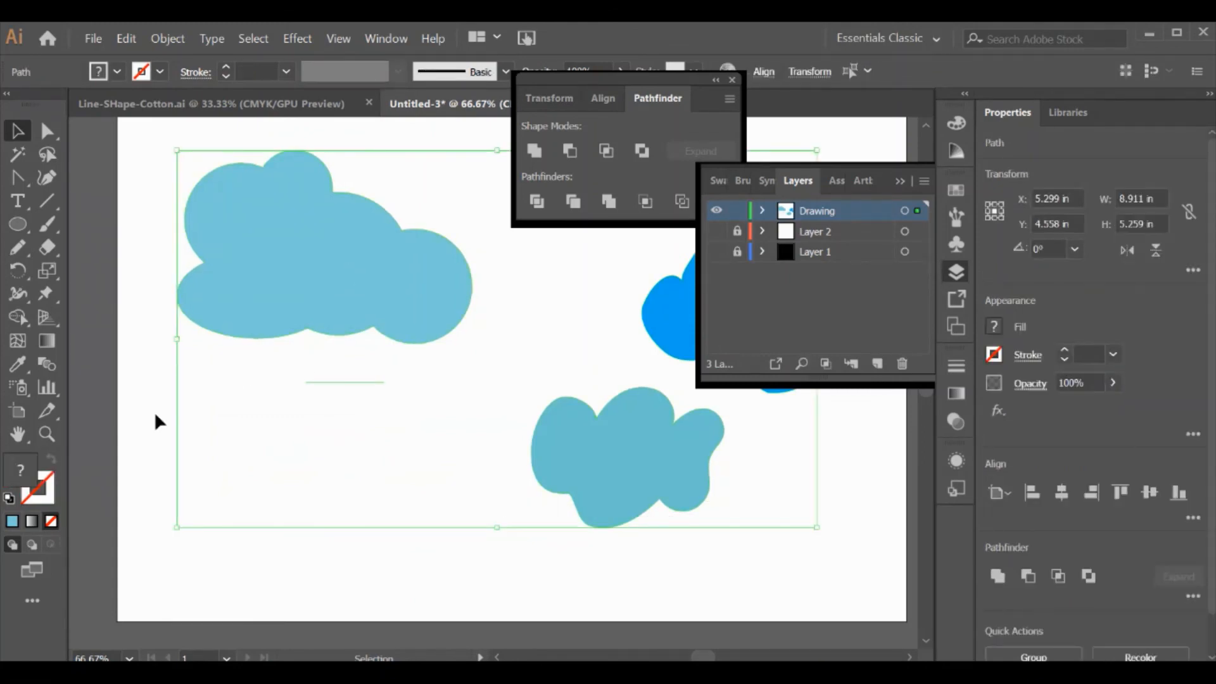
{"action": "left_click", "coordinate": [135, 432]}
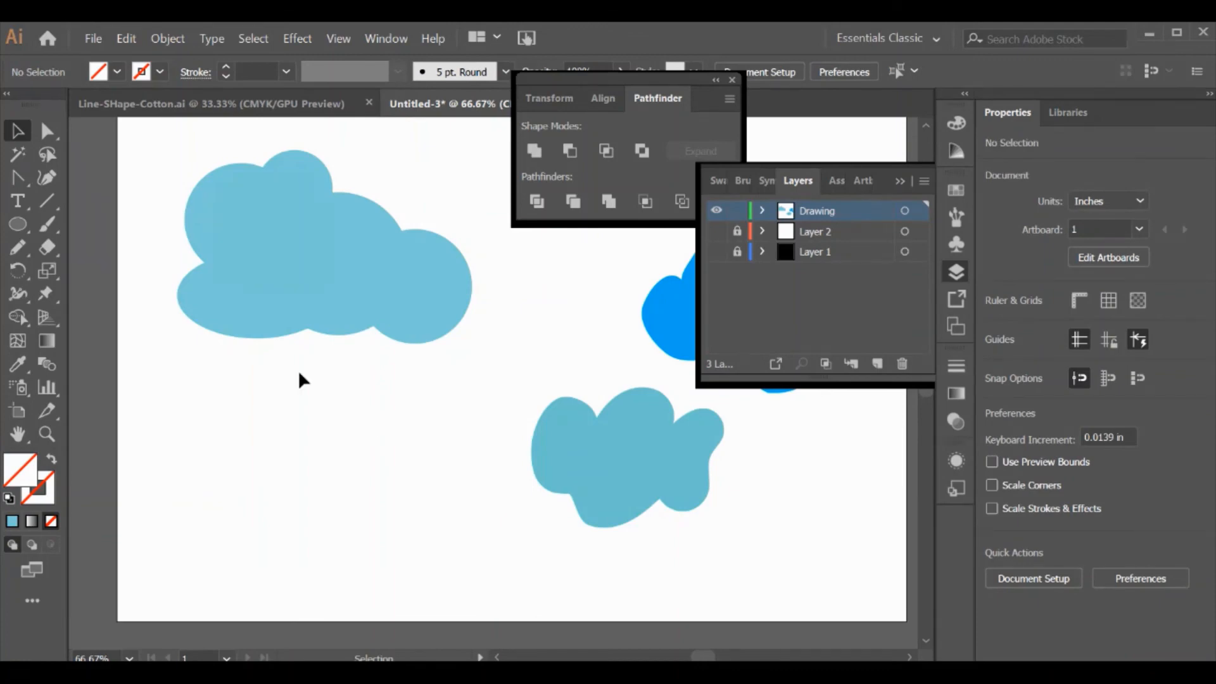
{"action": "left_click_drag", "start_coordinate": [318, 381], "coordinate": [360, 409]}
{"action": "key", "text": "Delete"}
Fill all three clouds with white and show Layer 2 and Layer 1
{"action": "left_click_drag", "start_coordinate": [209, 128], "coordinate": [717, 505]}
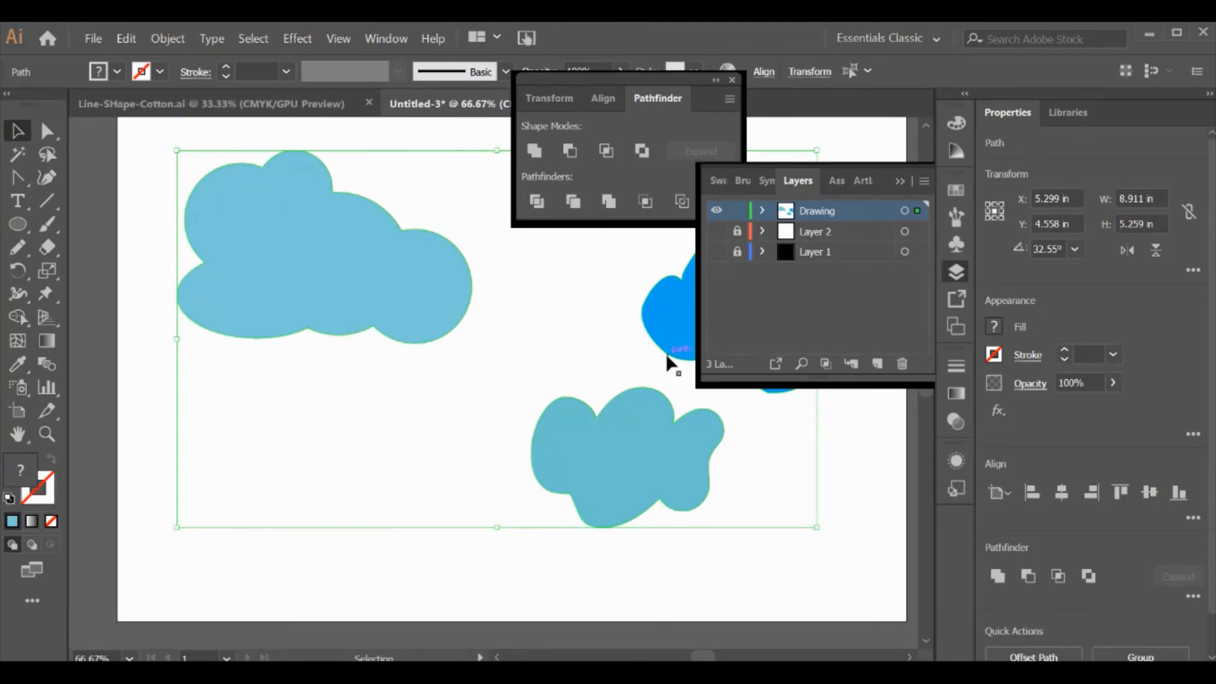
{"action": "left_click", "coordinate": [116, 72]}
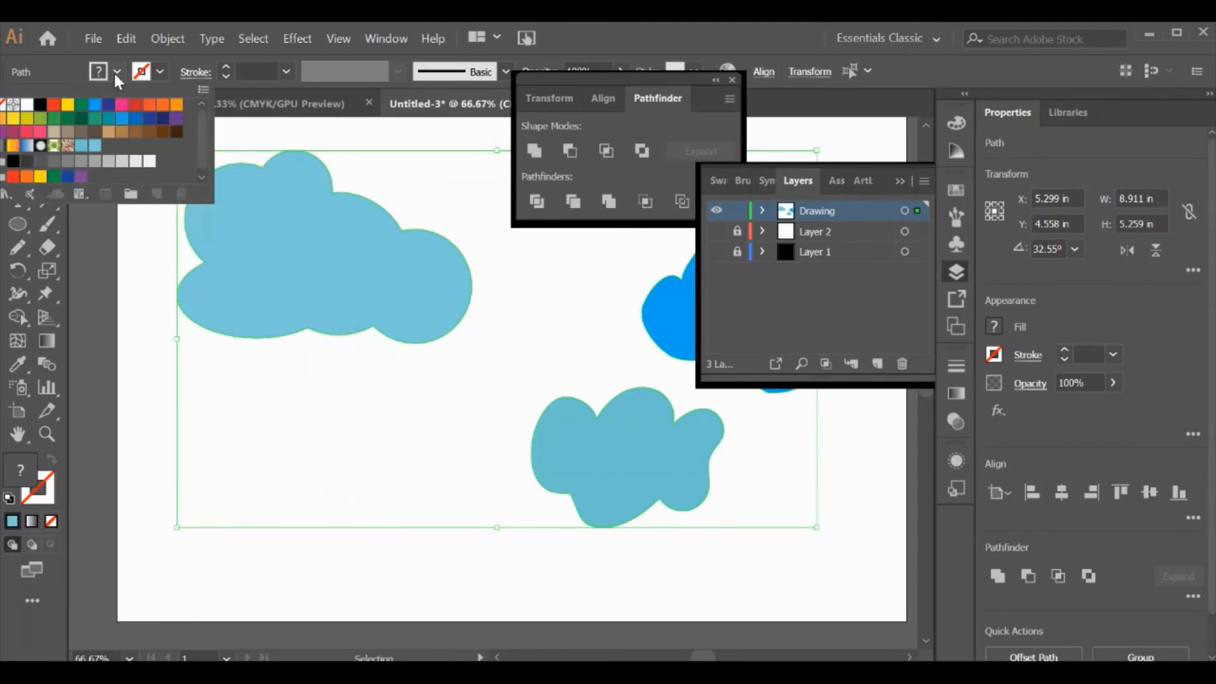
{"action": "left_click", "coordinate": [27, 104]}
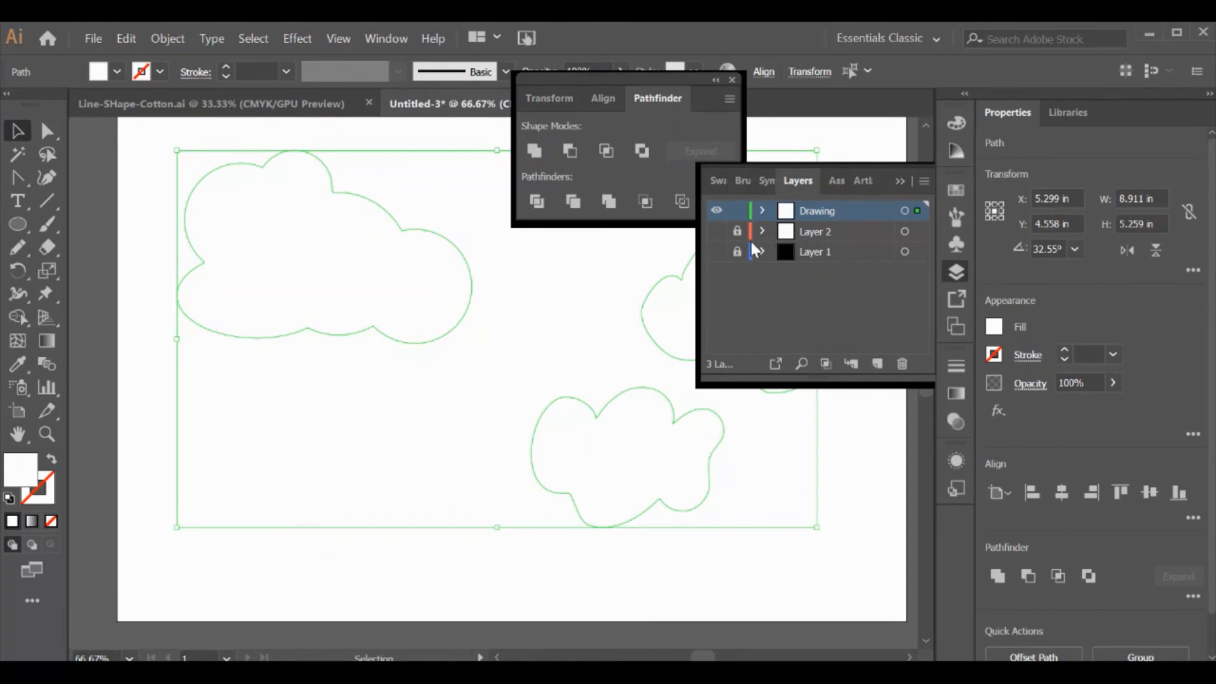
{"action": "left_click", "coordinate": [718, 232]}
{"action": "left_click", "coordinate": [718, 252]}
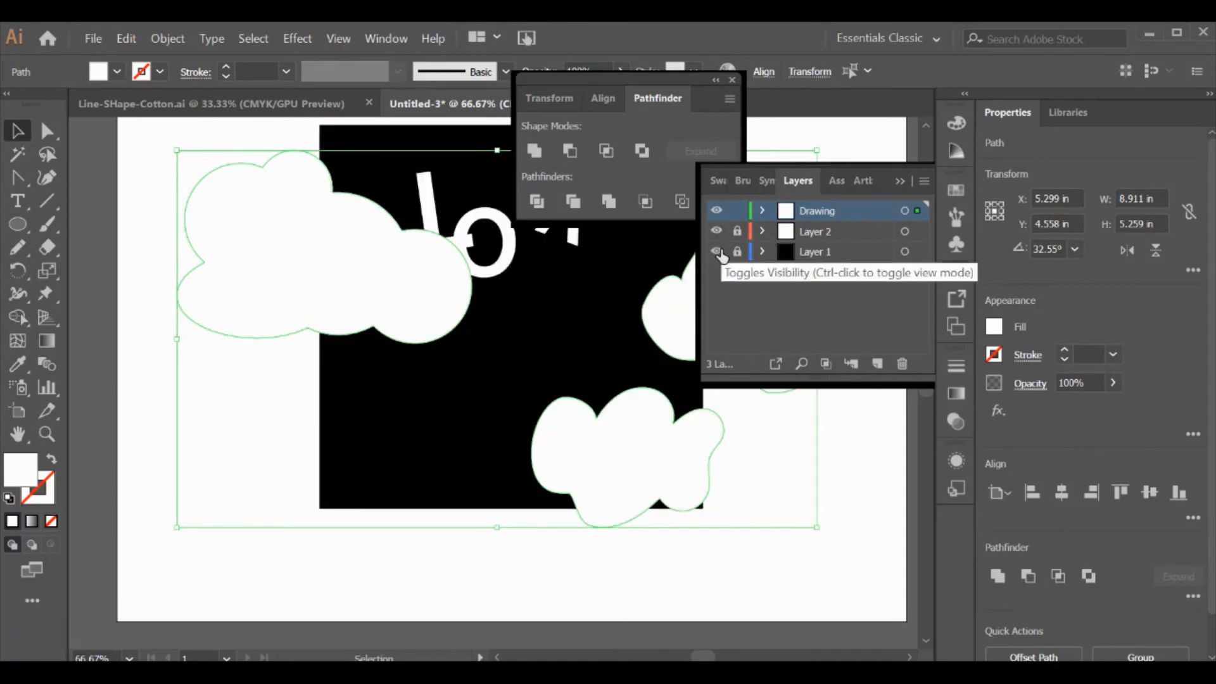
Arrange the clouds on the black square around the FLOAT letters, shrinking the small cloud to about 1.54 by 1.17 in and duplicating it
{"action": "scroll", "coordinate": [723, 255], "scroll_direction": "down", "scroll_amount": 1}
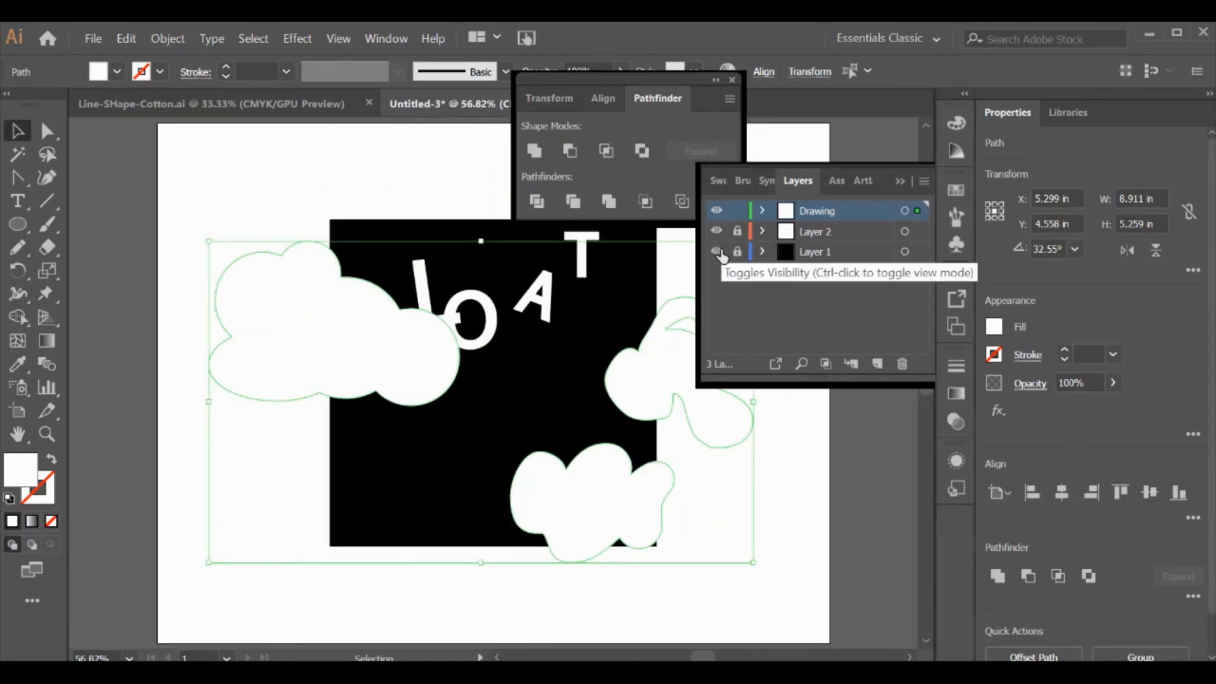
{"action": "left_click_drag", "start_coordinate": [341, 316], "coordinate": [413, 395]}
{"action": "left_click", "coordinate": [290, 223]}
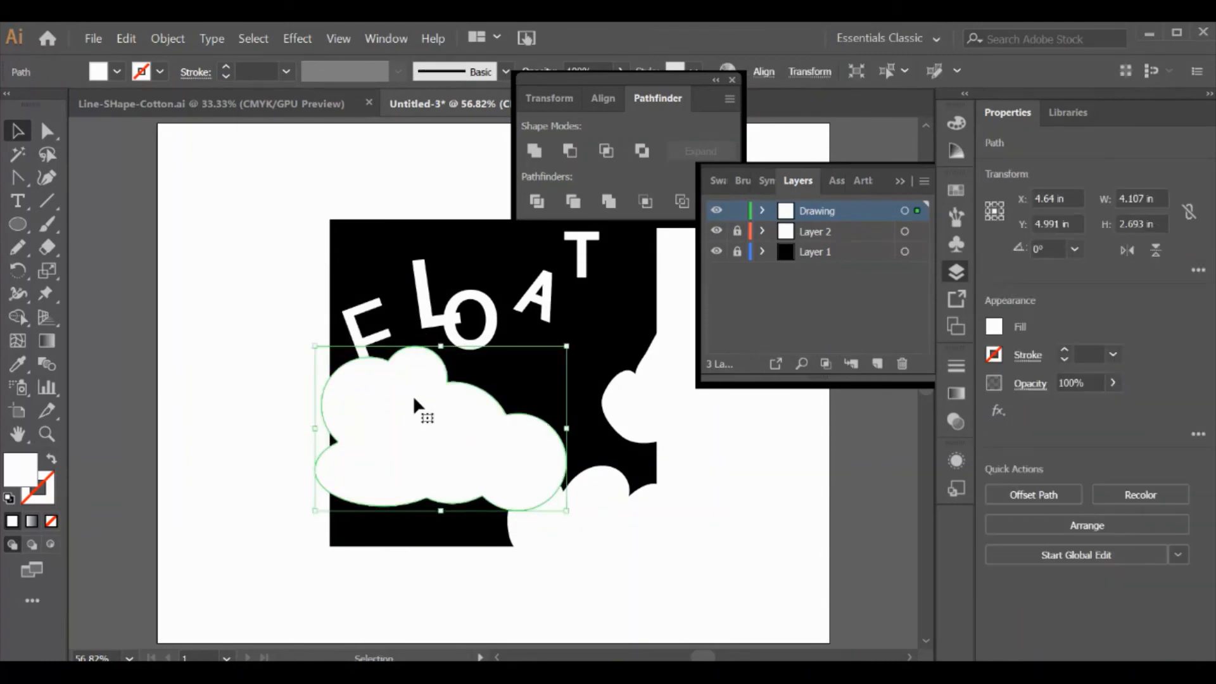
{"action": "left_click_drag", "start_coordinate": [634, 380], "coordinate": [532, 375]}
{"action": "left_click_drag", "start_coordinate": [577, 506], "coordinate": [569, 475]}
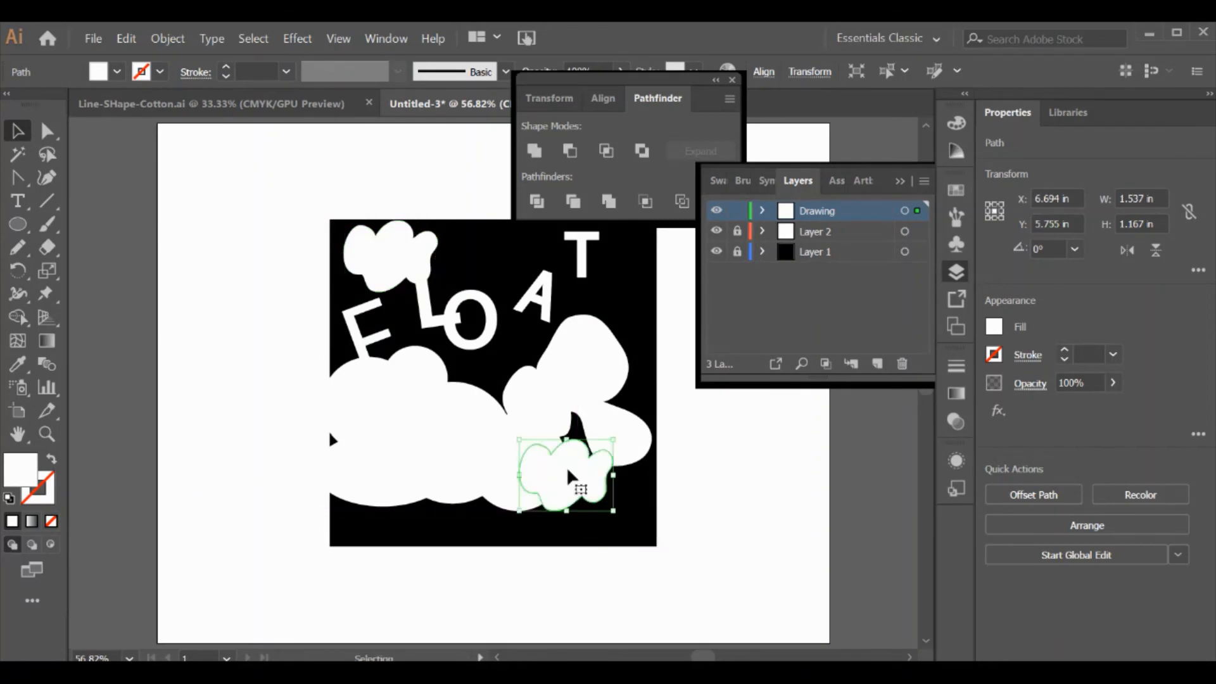
Scale the small cloud's copy down to about 0.6 by 0.73 in and move it near the black square's lower-right corner
{"action": "left_click", "coordinate": [627, 435]}
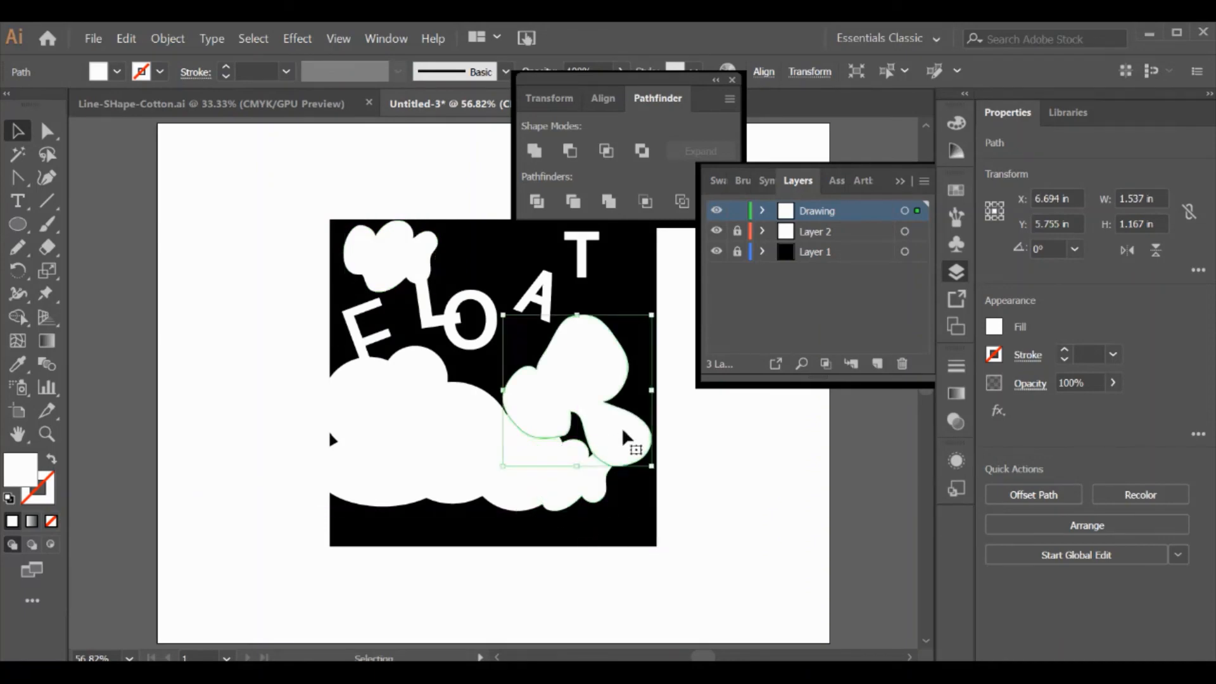
{"action": "left_click", "coordinate": [581, 462]}
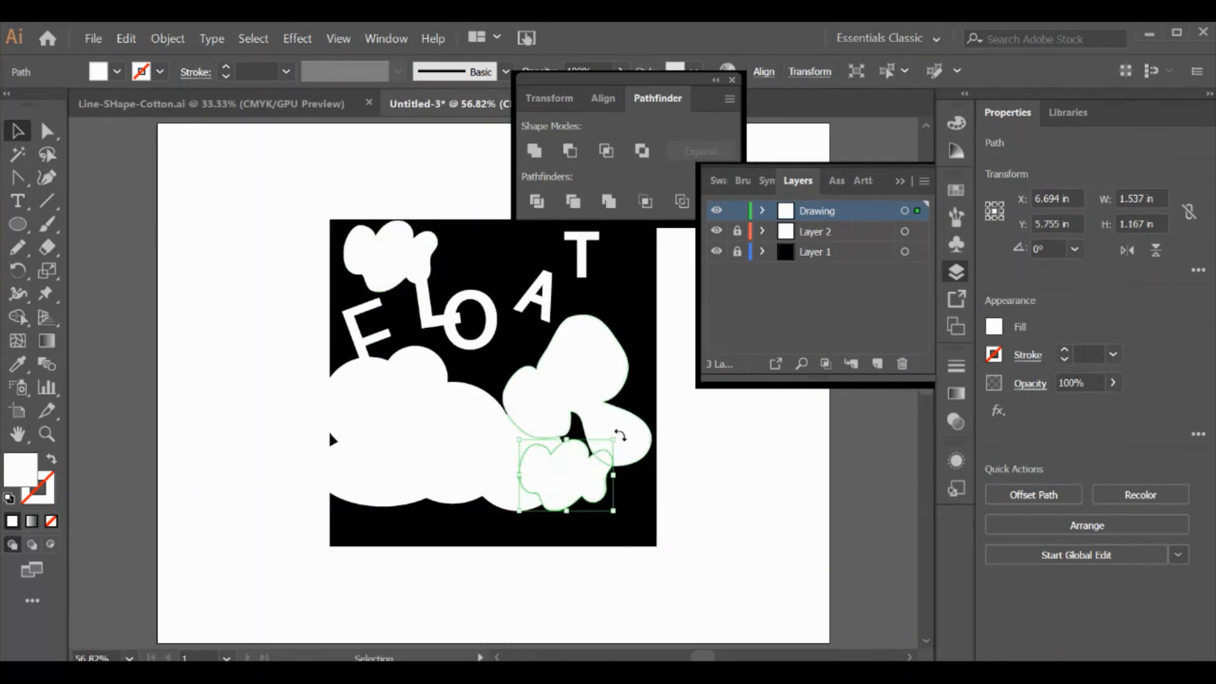
{"action": "left_click_drag", "start_coordinate": [613, 439], "coordinate": [584, 467]}
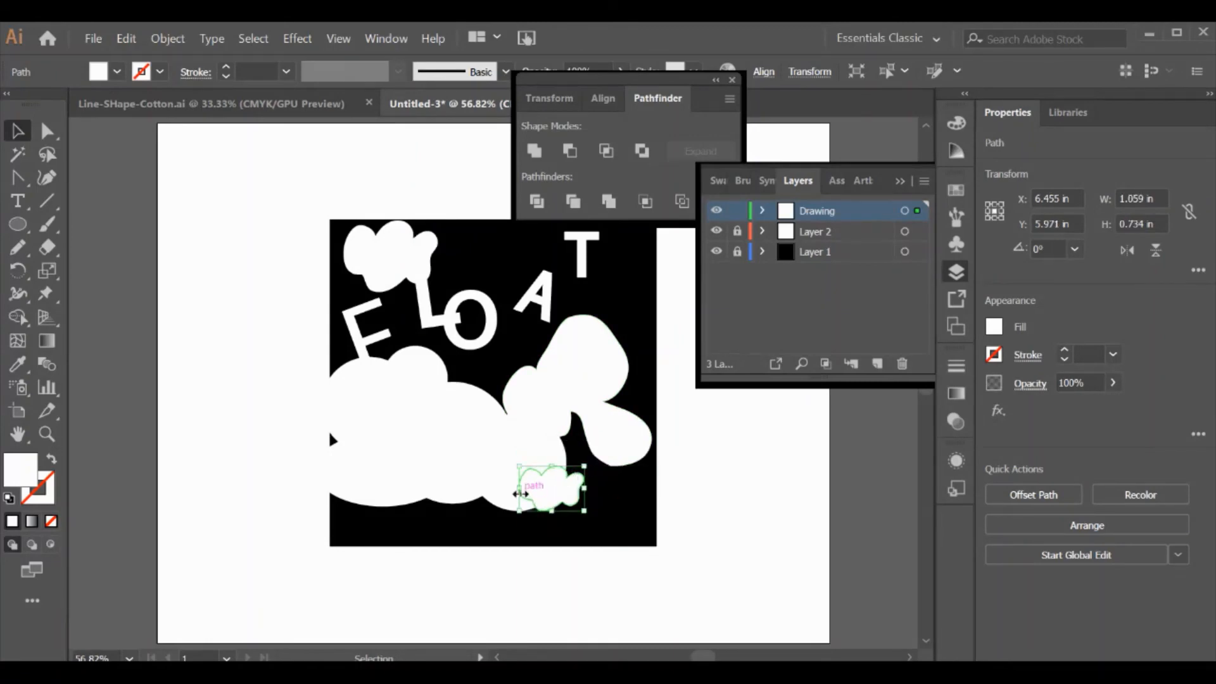
{"action": "left_click_drag", "start_coordinate": [519, 493], "coordinate": [589, 504]}
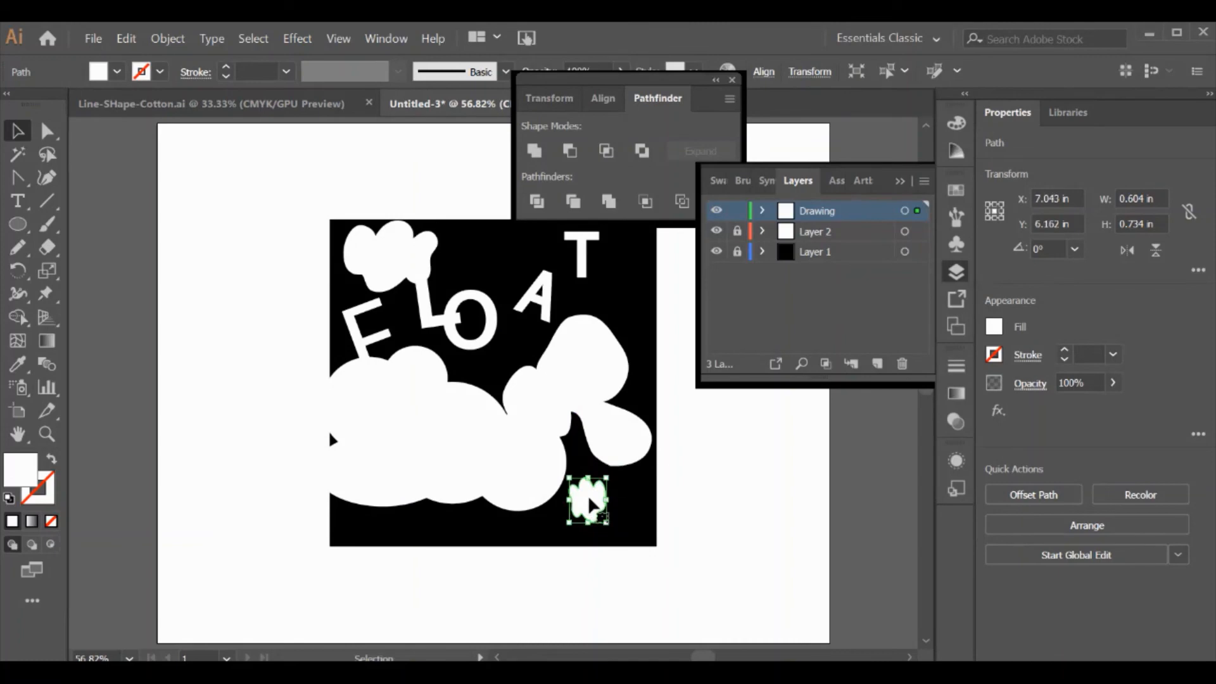
Lower the large cloud's opacity to 55%
{"action": "left_click", "coordinate": [494, 428]}
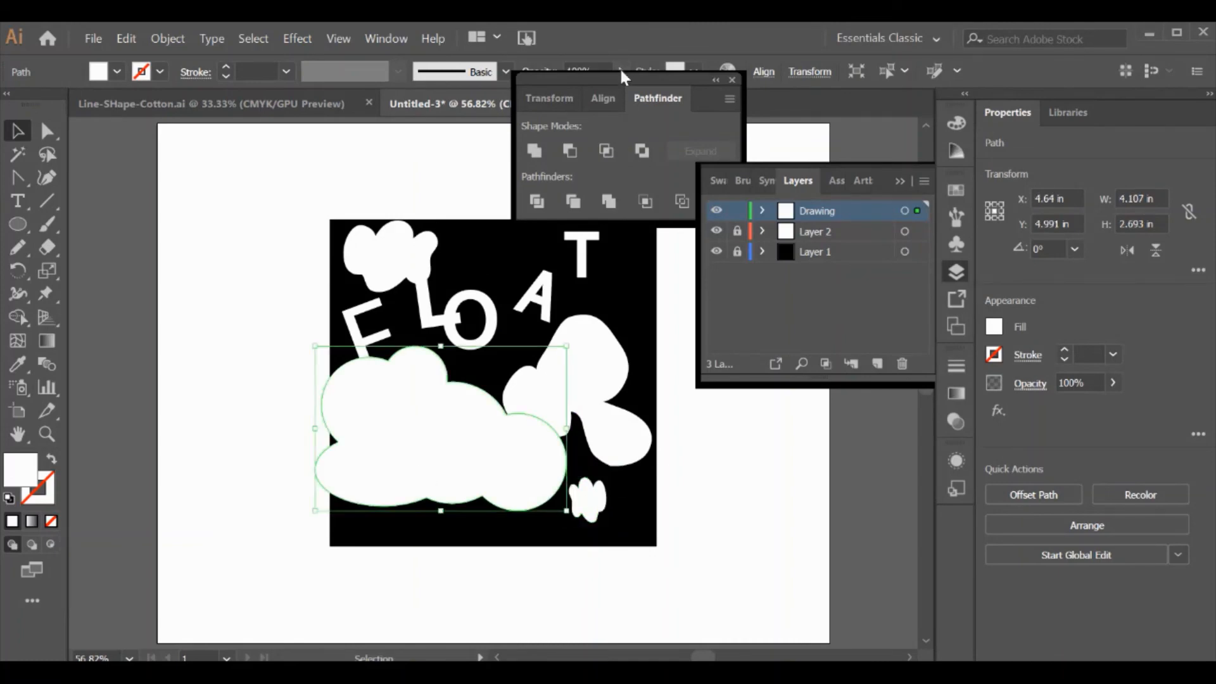
{"action": "left_click_drag", "start_coordinate": [623, 76], "coordinate": [823, 94]}
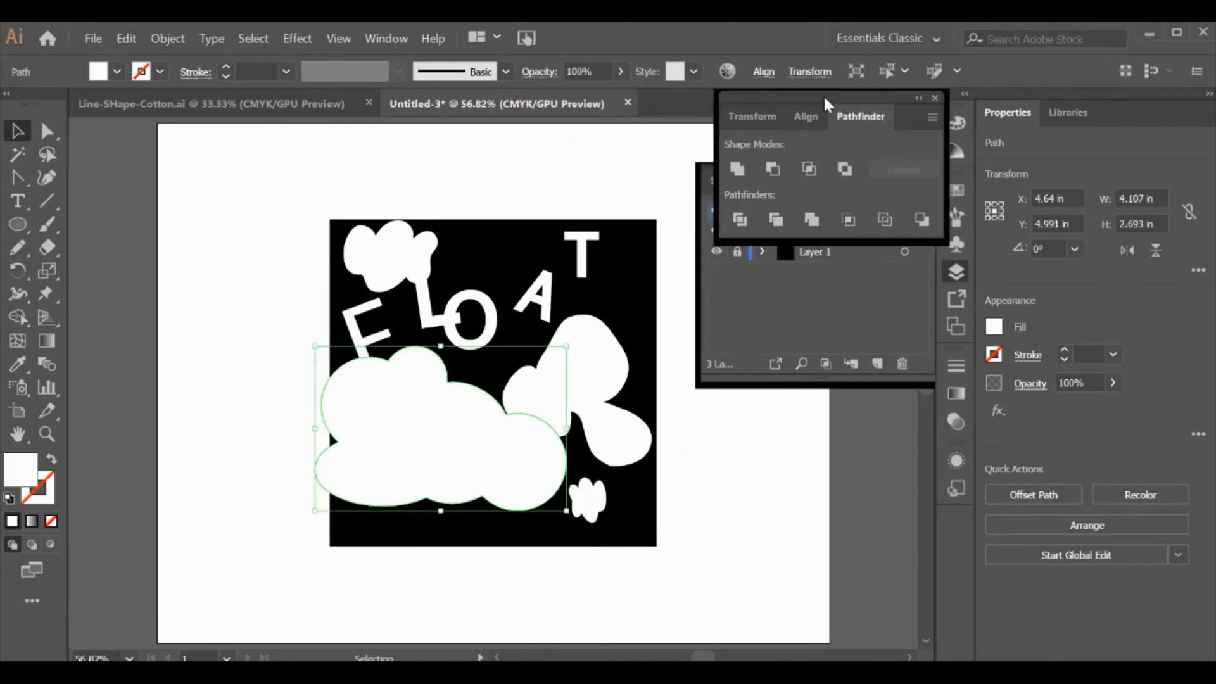
{"action": "left_click", "coordinate": [622, 72]}
{"action": "left_click_drag", "start_coordinate": [615, 94], "coordinate": [585, 96]}
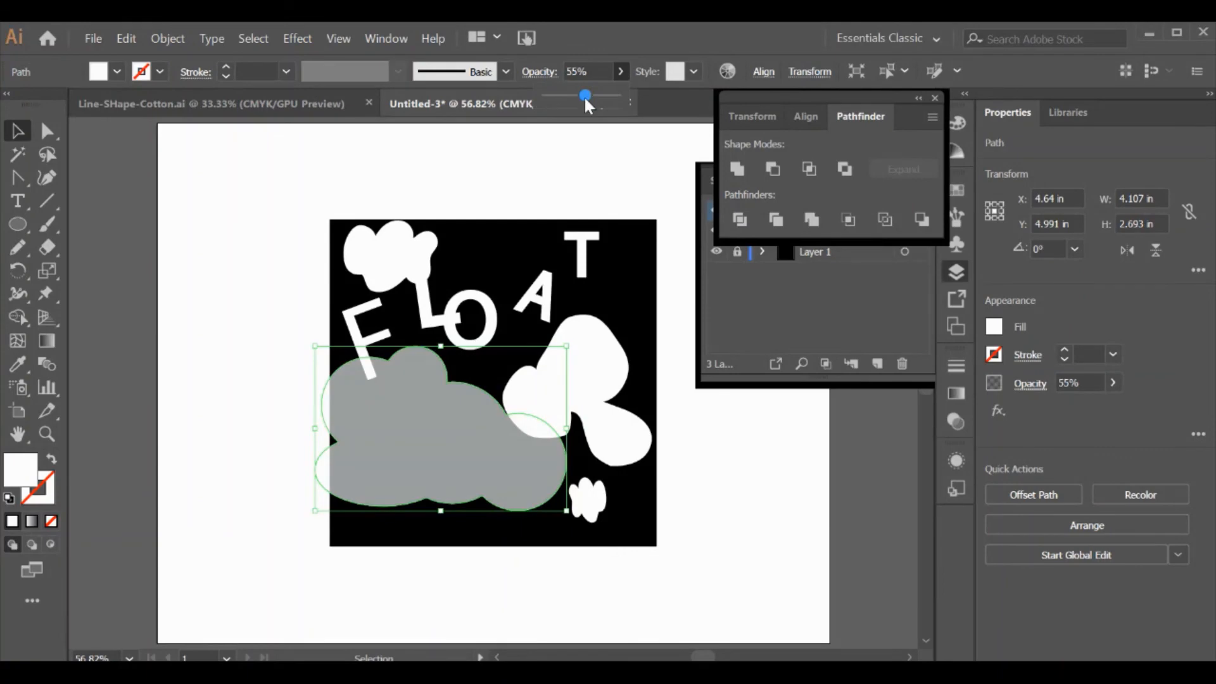
Set the opacity of the small cloud above the letters F and L to 88% and deselect it
{"action": "left_click", "coordinate": [413, 242]}
{"action": "left_click", "coordinate": [621, 73]}
{"action": "left_click", "coordinate": [607, 93]}
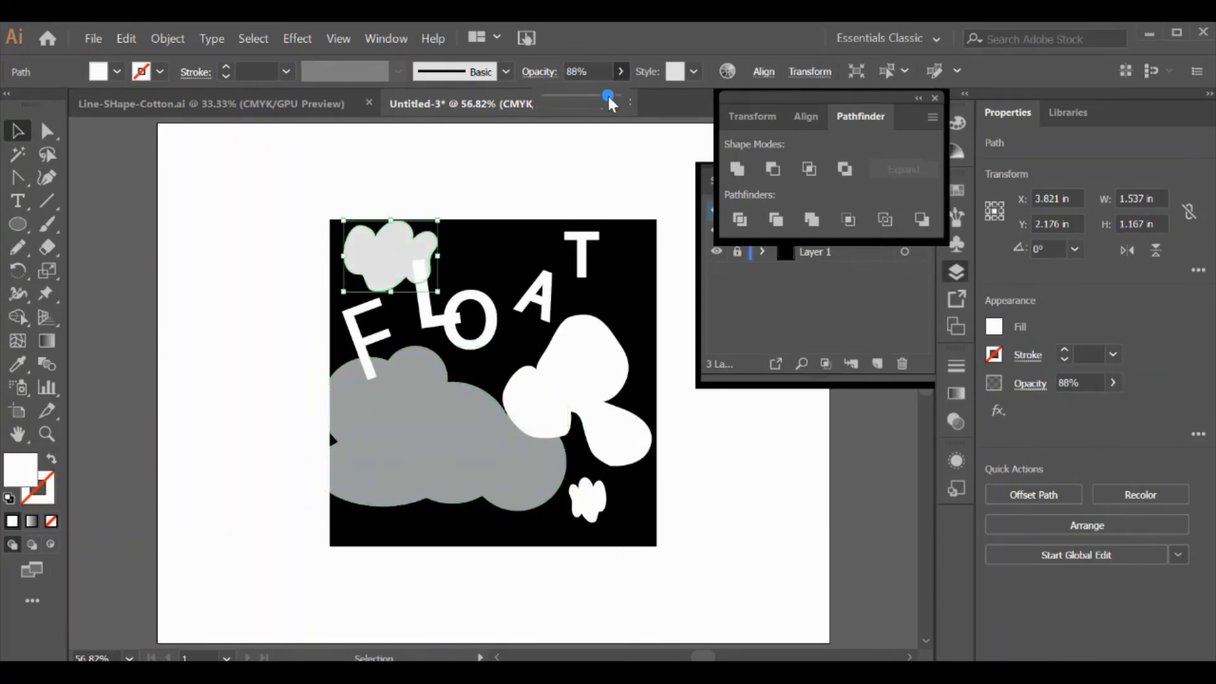
{"action": "left_click", "coordinate": [303, 203]}
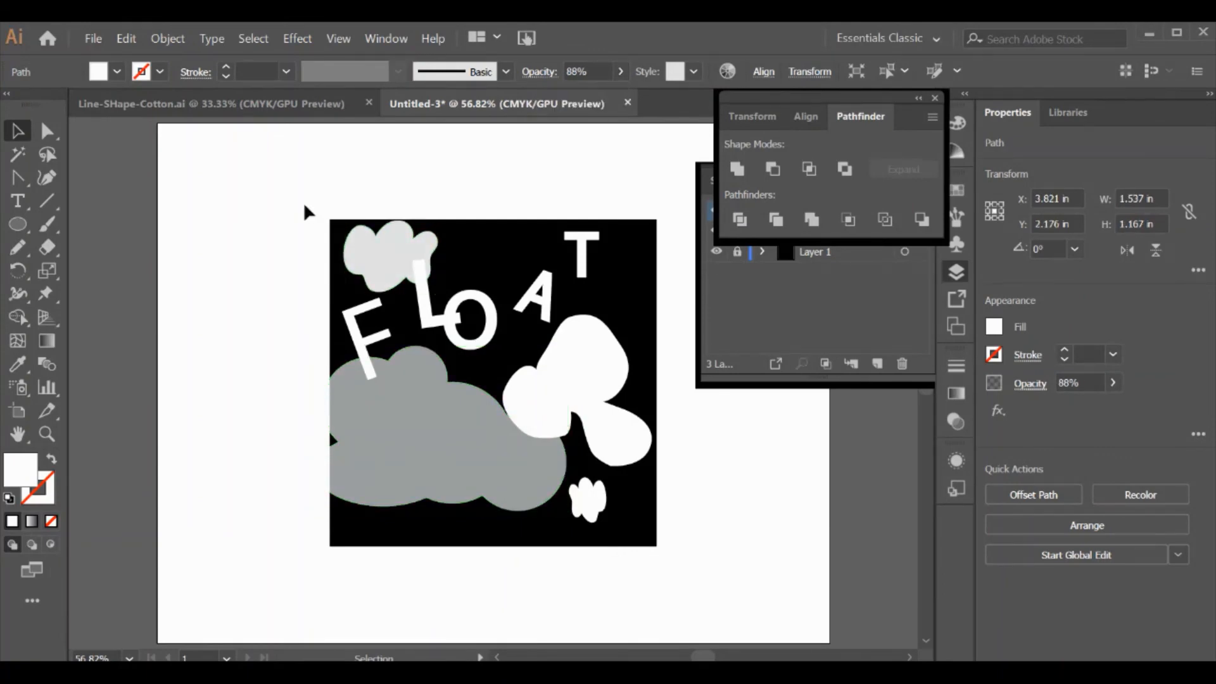
Lower the opacity of the three-lobed cloud below the A to about 89% and delete the tiny cloud copy beneath it
{"action": "left_click", "coordinate": [568, 374]}
{"action": "left_click", "coordinate": [617, 71]}
{"action": "left_click", "coordinate": [607, 94]}
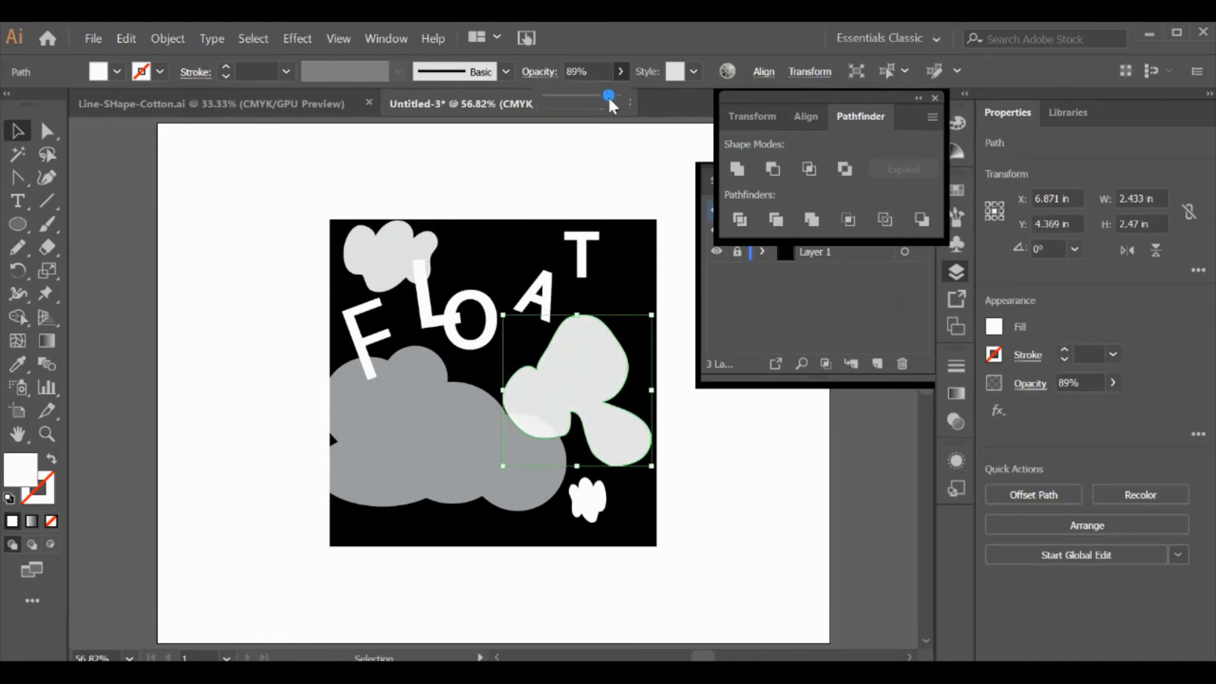
{"action": "left_click", "coordinate": [586, 501]}
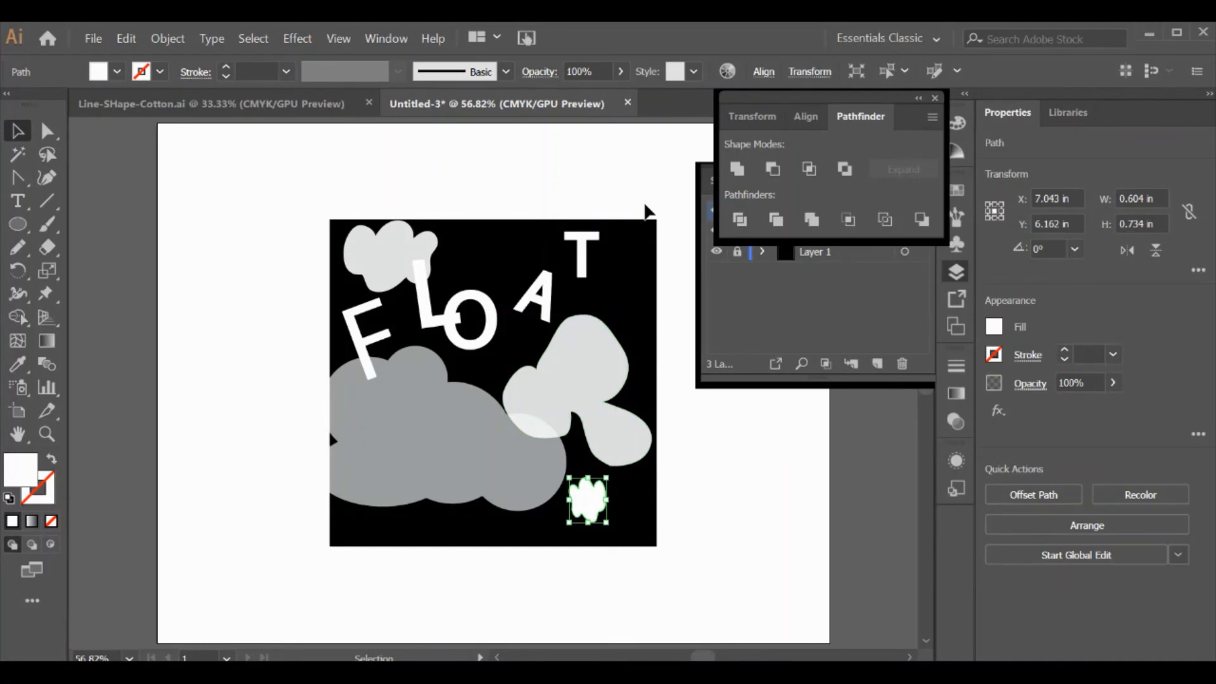
{"action": "key", "text": "Delete"}
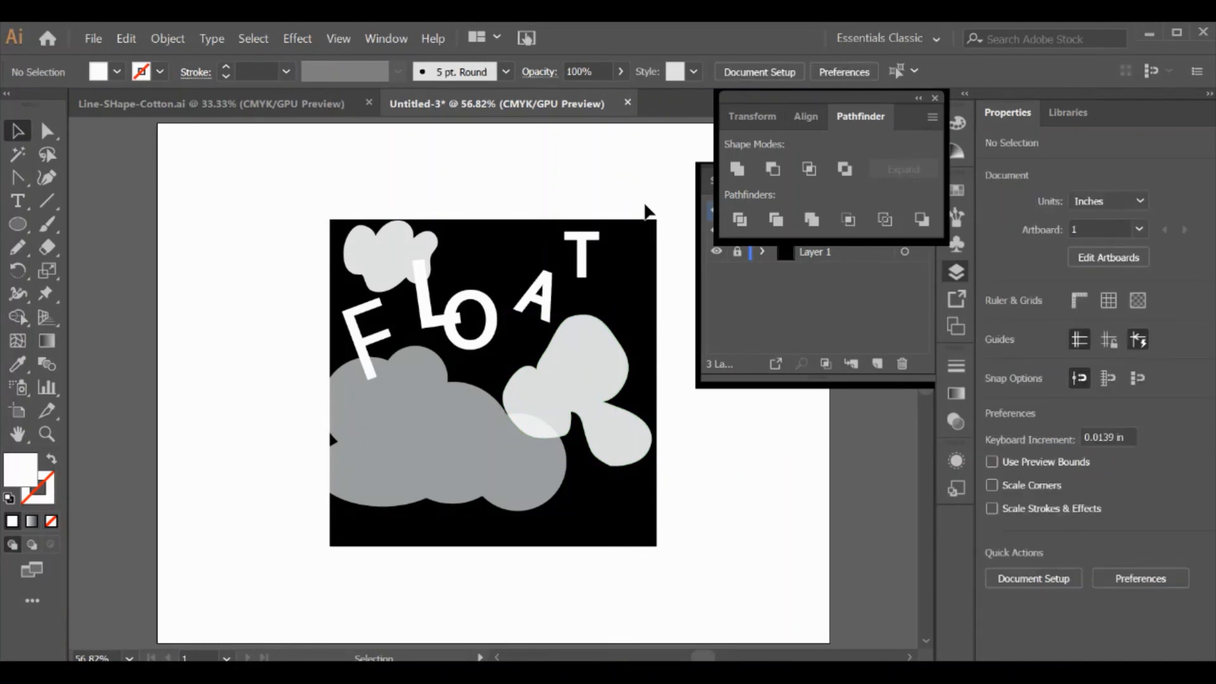